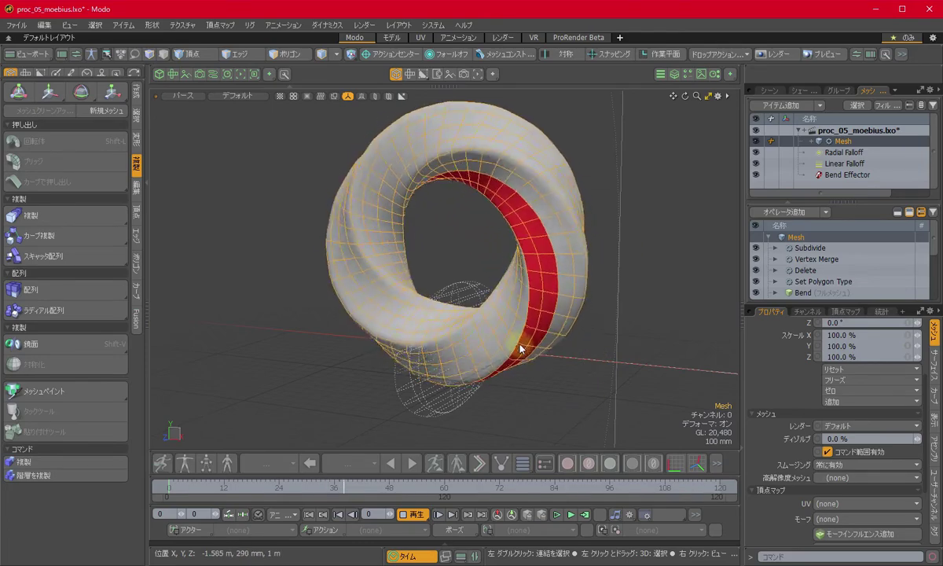
# Step: Stop the animation playback, create a new empty scene and hide the timeline
pyautogui.click(412, 517)
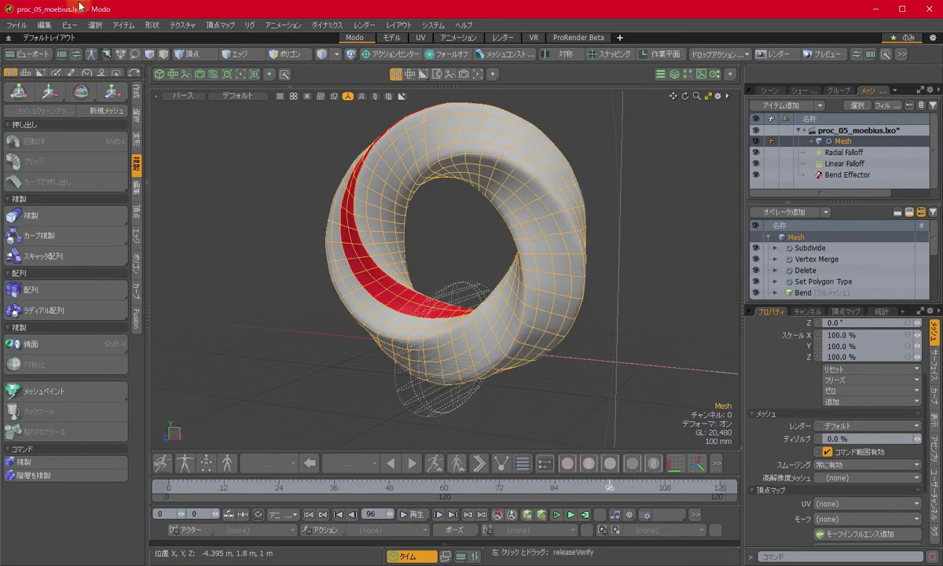
pyautogui.click(15, 24)
pyautogui.click(34, 62)
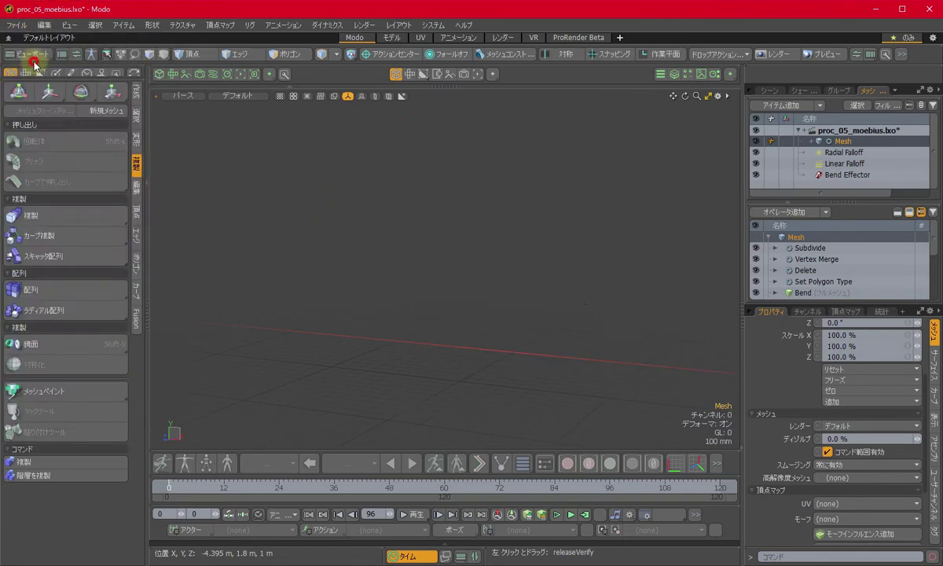
pyautogui.click(420, 558)
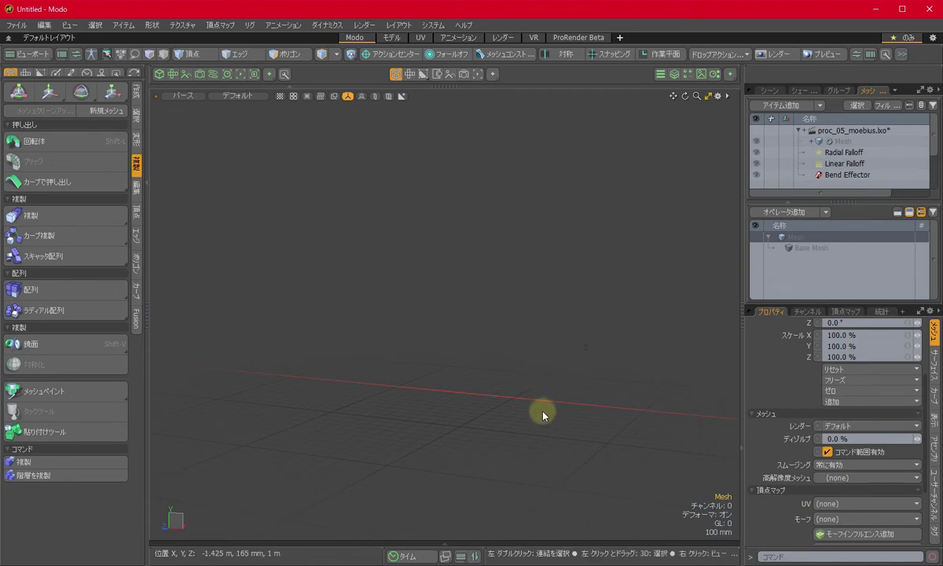
# Step: Examine the finished twisted ring model in the proc_05_moebius.lxo scene from another angle
pyautogui.keyDown('alt'); pyautogui.moveTo(550, 431); pyautogui.dragTo(547, 408); pyautogui.keyUp('alt')
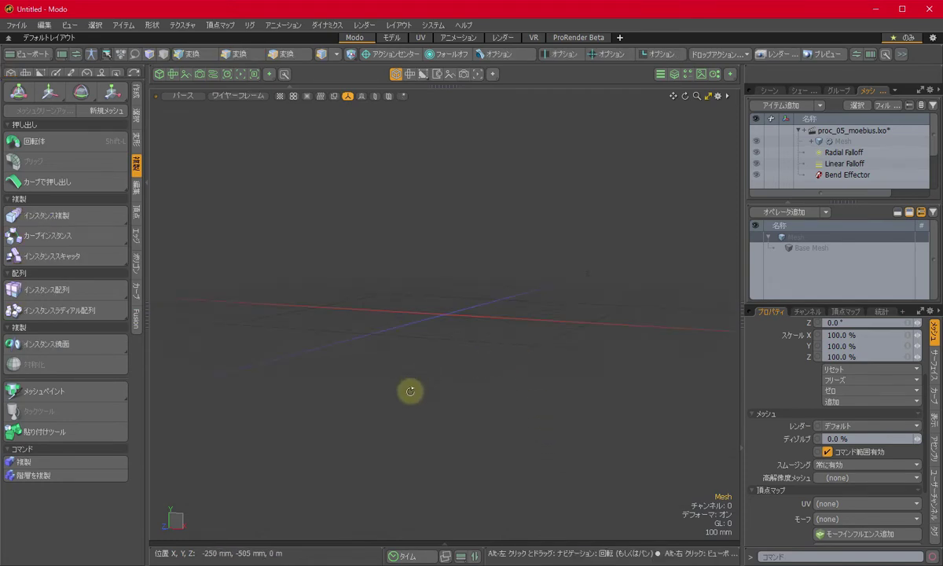
pyautogui.moveTo(408, 391)
pyautogui.keyDown('alt'); pyautogui.mouseDown()
pyautogui.moveTo(571, 452)
pyautogui.moveTo(516, 436)
pyautogui.moveTo(499, 394)
pyautogui.moveTo(482, 396)
pyautogui.moveTo(478, 412)
pyautogui.mouseUp(); pyautogui.keyUp('alt')
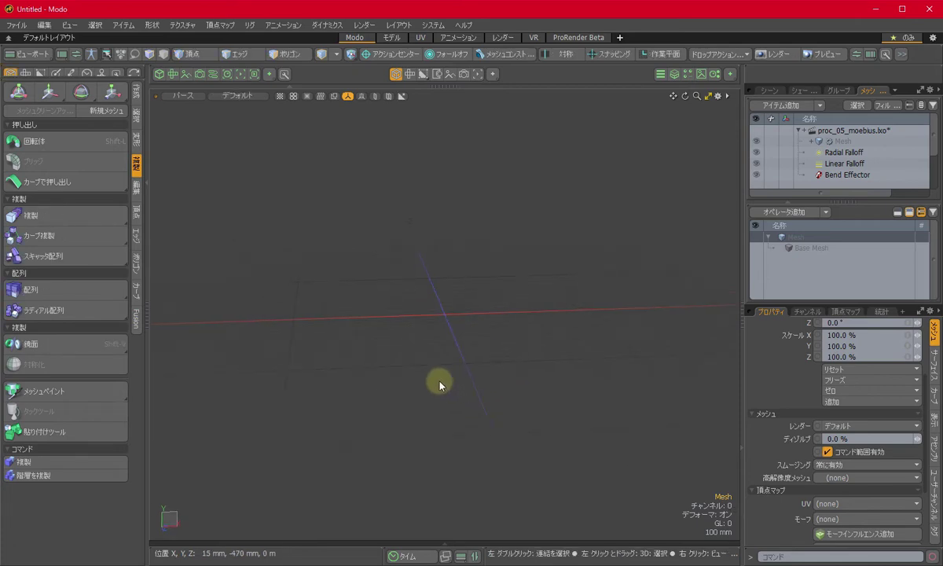
pyautogui.click(887, 131)
pyautogui.keyDown('alt'); pyautogui.keyDown('shift'); pyautogui.moveTo(320, 276); pyautogui.dragTo(661, 349); pyautogui.keyUp('shift'); pyautogui.keyUp('alt')
pyautogui.click(527, 360)
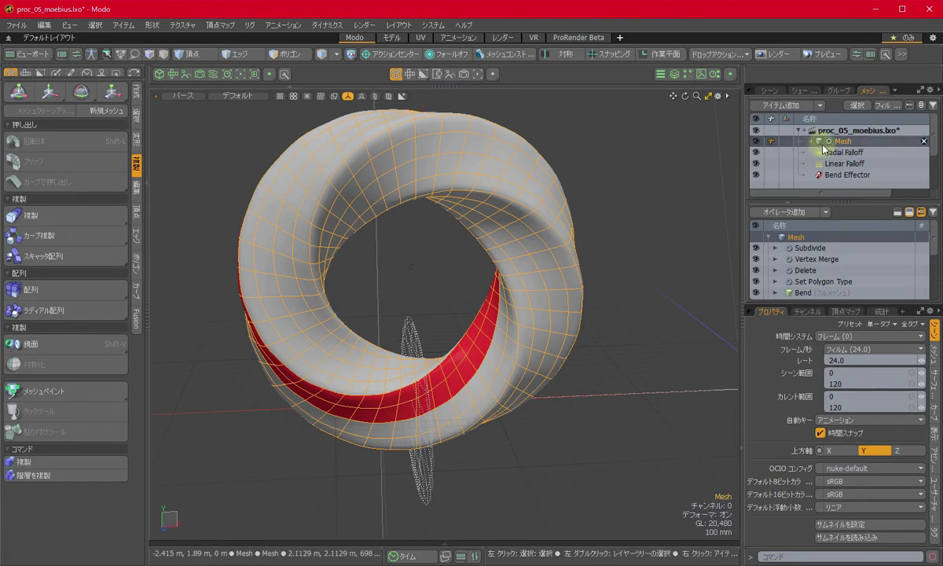
# Step: Add a Cube primitive mesh operation to the empty mesh of the Untitled scene
pyautogui.click(845, 174)
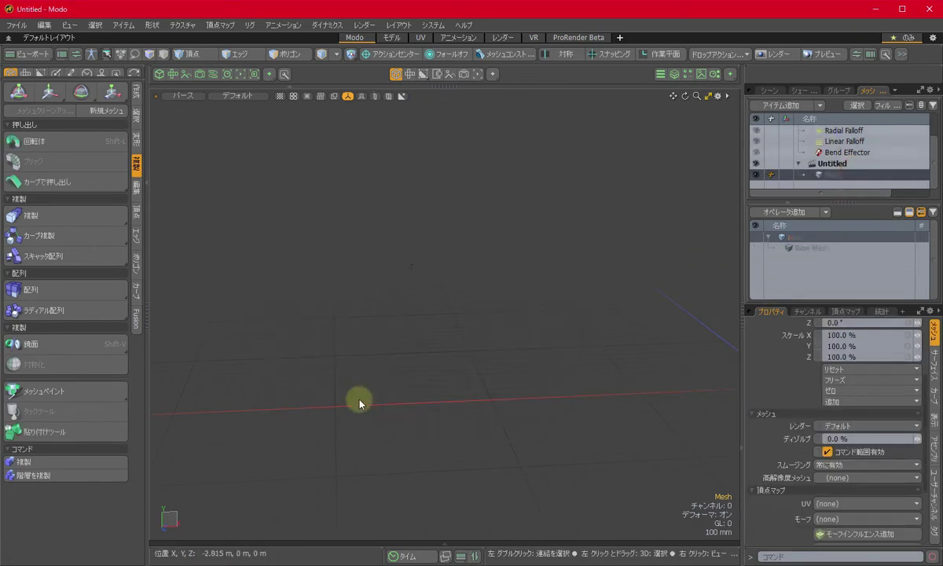
pyautogui.press('a')
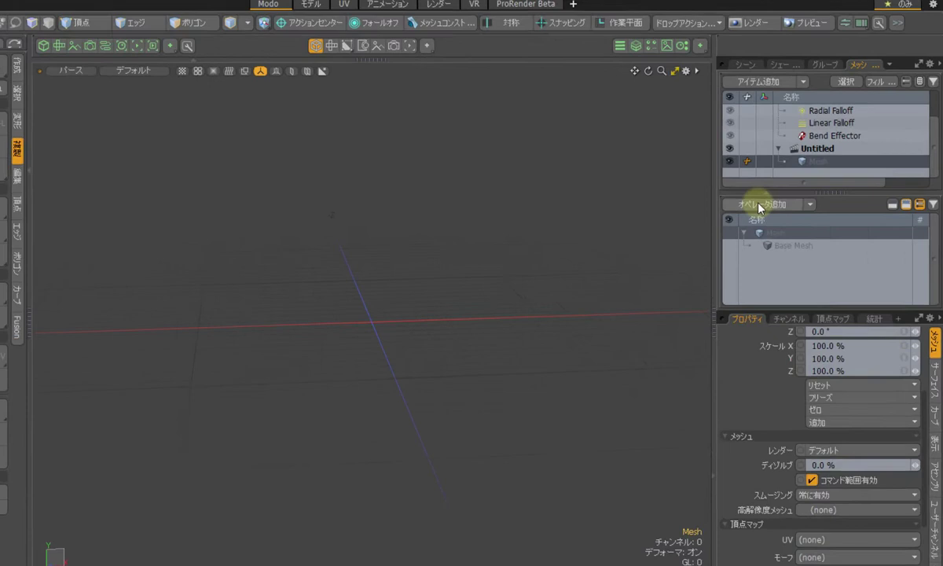
pyautogui.click(781, 212)
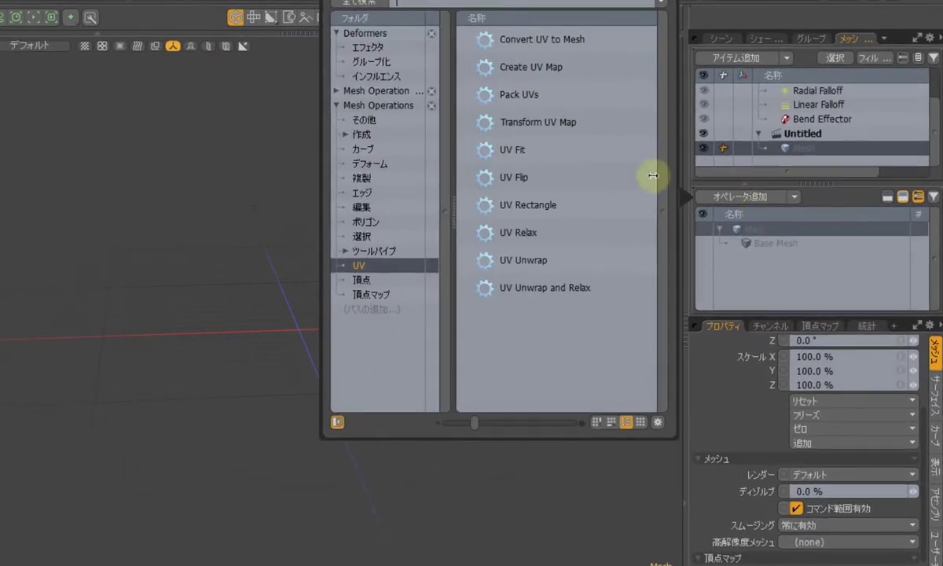
pyautogui.click(345, 135)
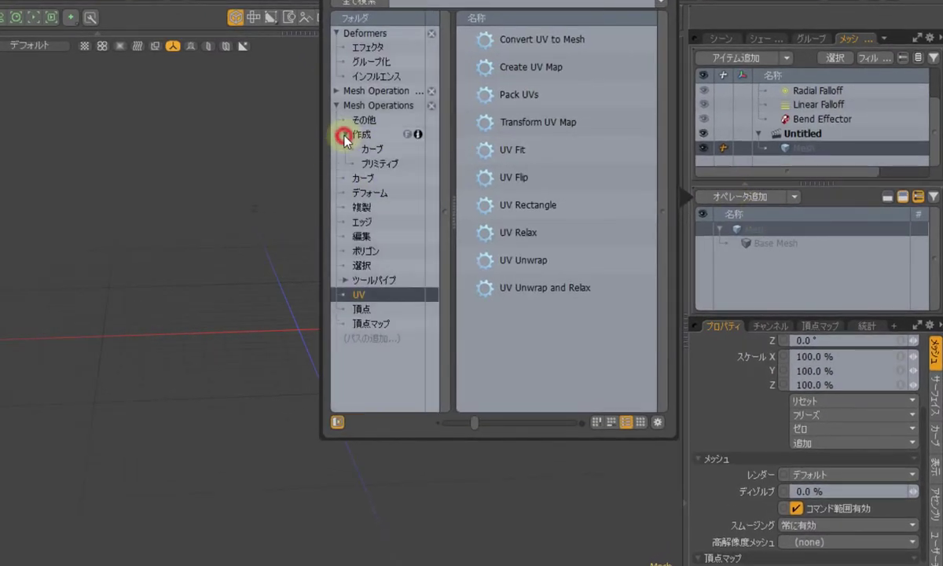
pyautogui.click(378, 164)
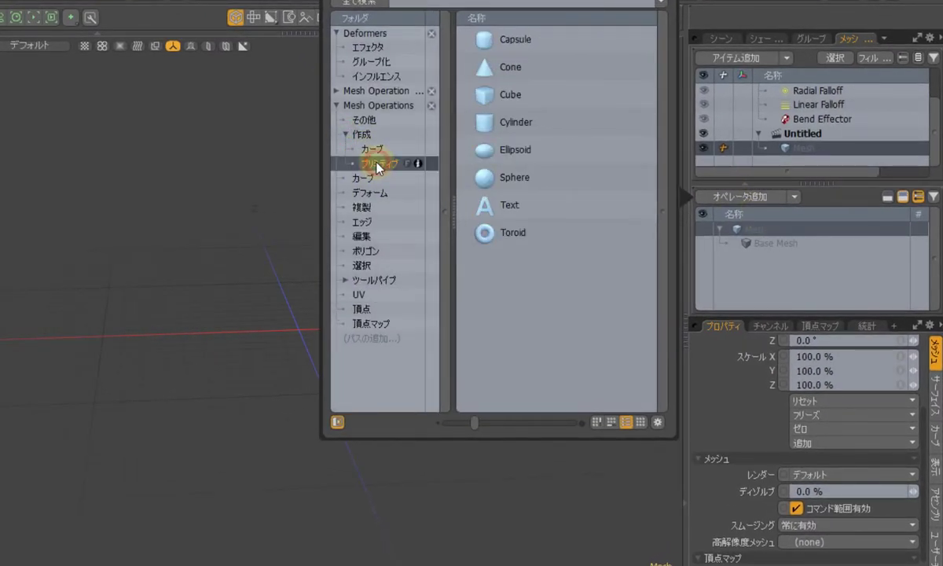
pyautogui.doubleClick(548, 95)
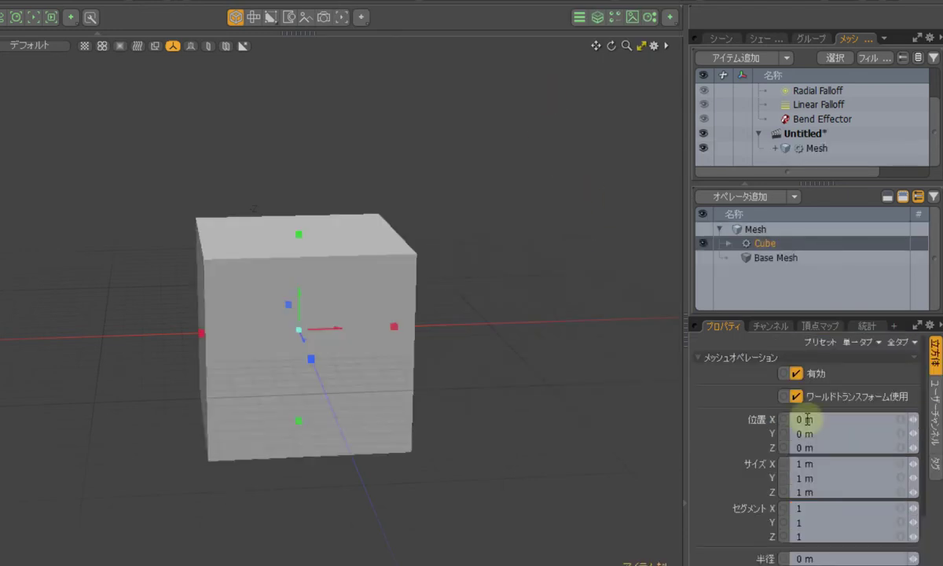
# Step: Set the cube's size to 5 m in X, 500 mm in Y and 500 mm in Z
pyautogui.click(838, 463)
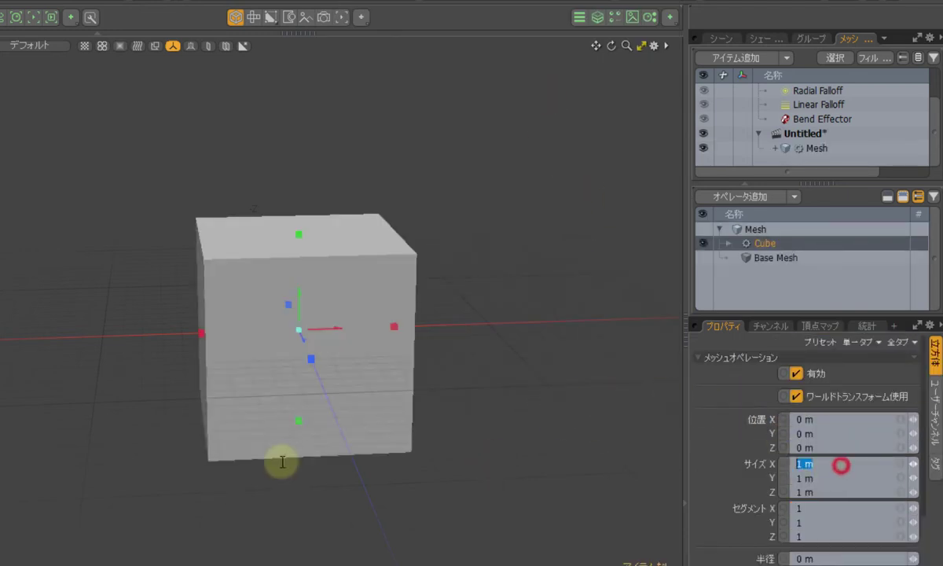
pyautogui.write('5')
pyautogui.press('Tab')
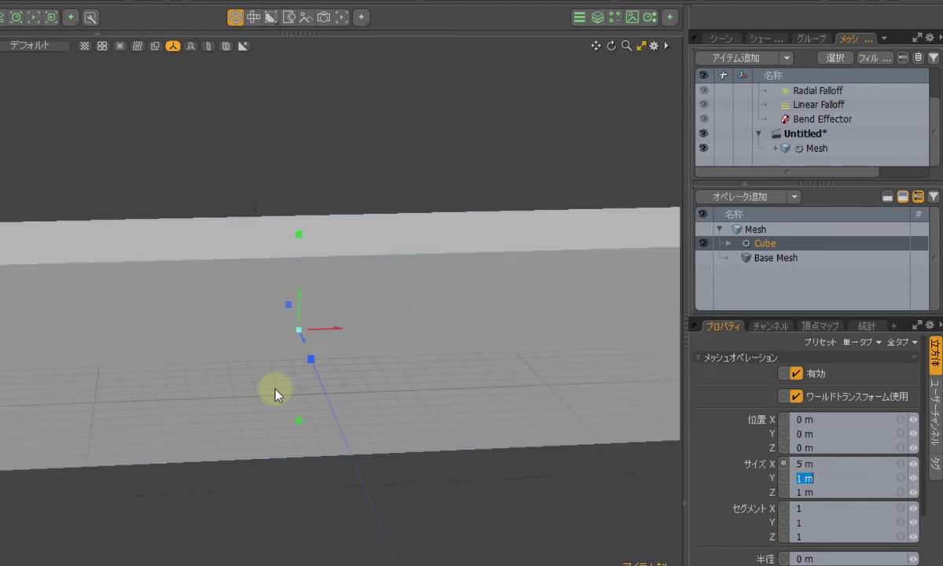
pyautogui.write('.5')
pyautogui.press('Tab')
pyautogui.write('.5')
pyautogui.press('Tab')
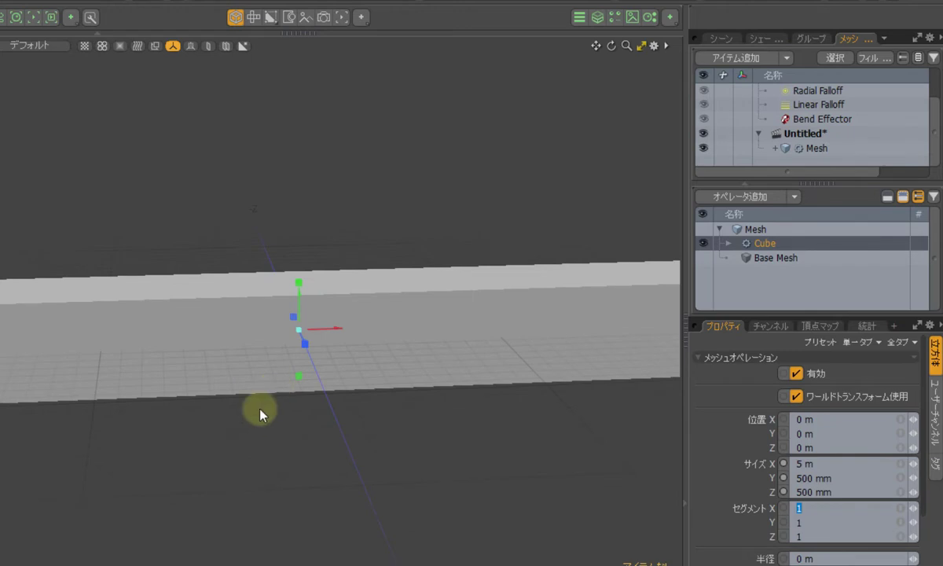
# Step: Set the cube's segments to 20 in X, 2 in Y and 2 in Z
pyautogui.scroll(-3, 259, 414)
pyautogui.keyDown('alt'); pyautogui.moveTo(260, 414); pyautogui.dragTo(402, 414); pyautogui.keyUp('alt')
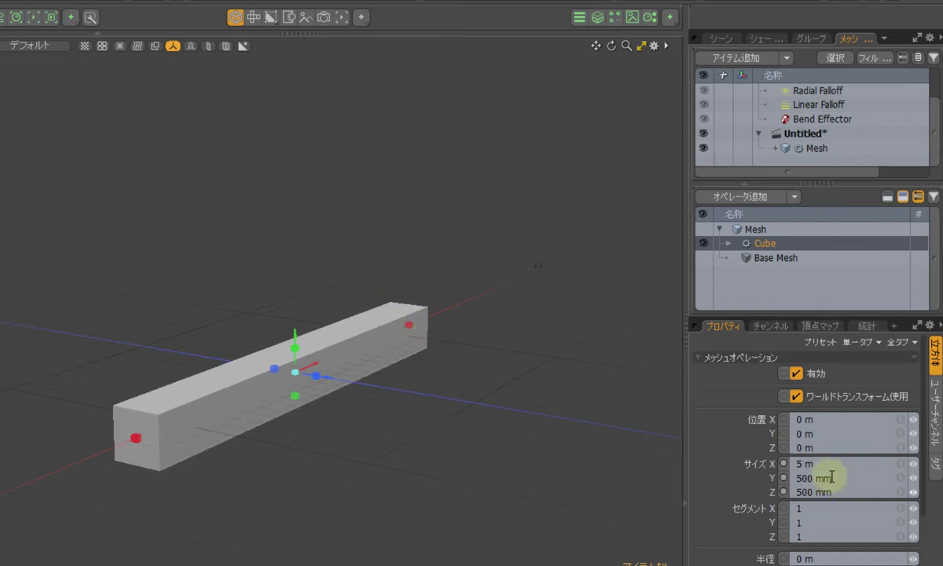
pyautogui.click(813, 511)
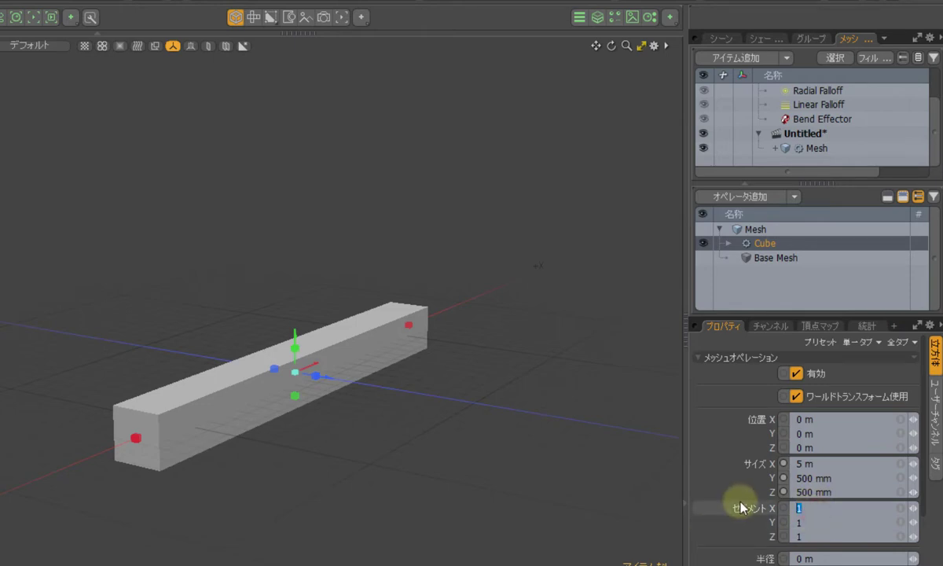
pyautogui.write('20')
pyautogui.press('Tab')
pyautogui.write('2')
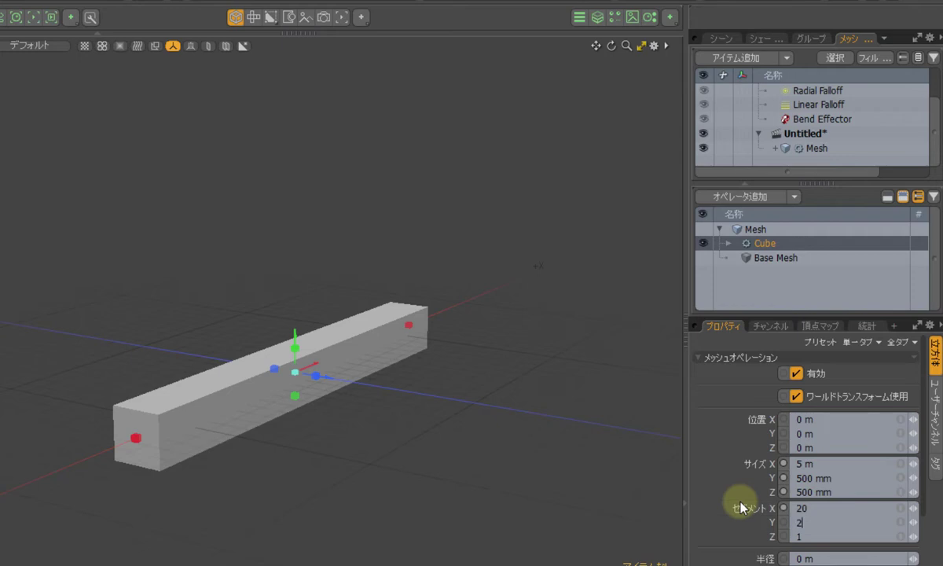
pyautogui.press('Tab')
pyautogui.write('2')
# Step: Select the whole upper row of 20 polygons along the bar's long front side
pyautogui.scroll(3, 312, 403)
pyautogui.moveTo(307, 388); pyautogui.dragTo(415, 362, button='middle')
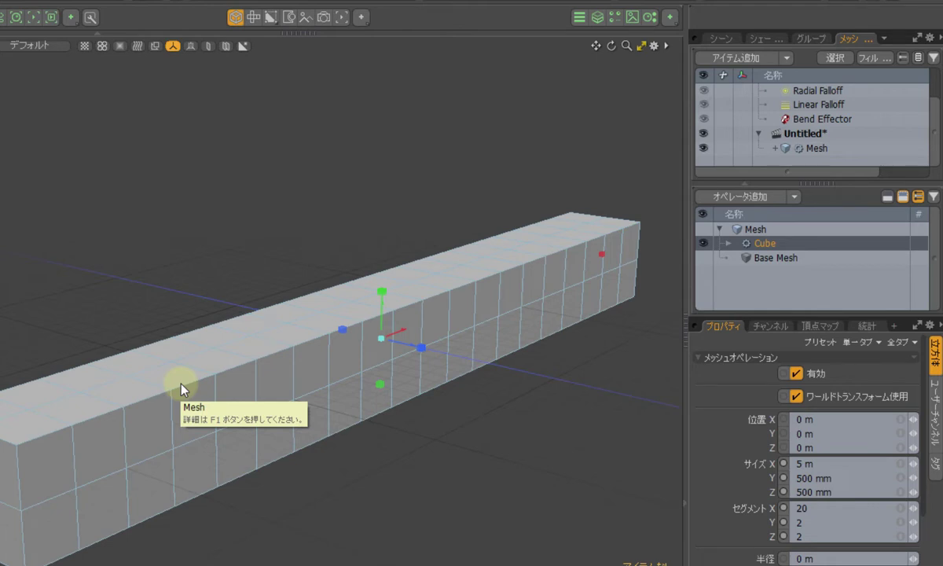
pyautogui.click(378, 384)
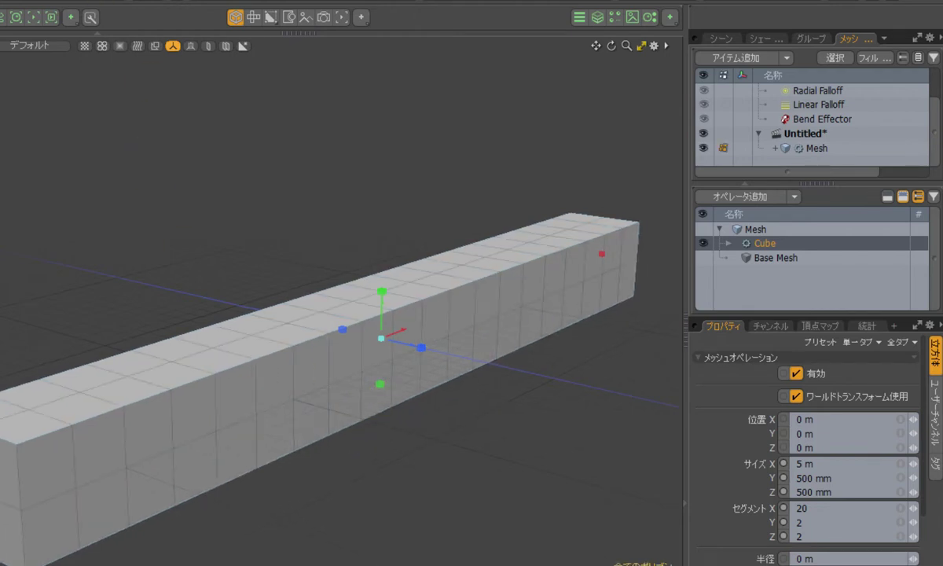
pyautogui.click(44, 476)
pyautogui.moveTo(44, 477); pyautogui.dragTo(88, 459)
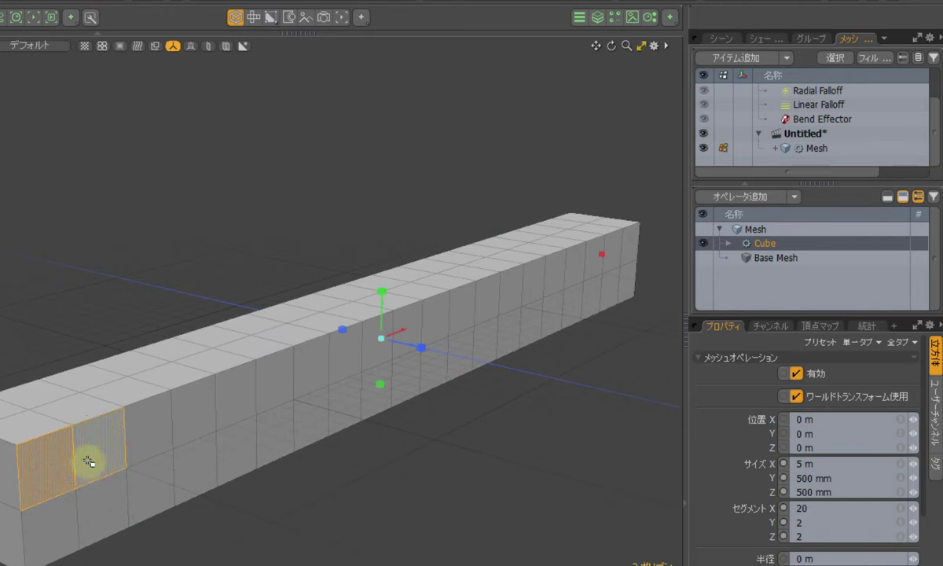
pyautogui.press('Up')
pyautogui.press('Up')
pyautogui.press('Up')
pyautogui.press('Up')
pyautogui.press('Up')
pyautogui.press('Up')
pyautogui.press('Up')
pyautogui.press('Up')
pyautogui.press('Up')
pyautogui.press('Up')
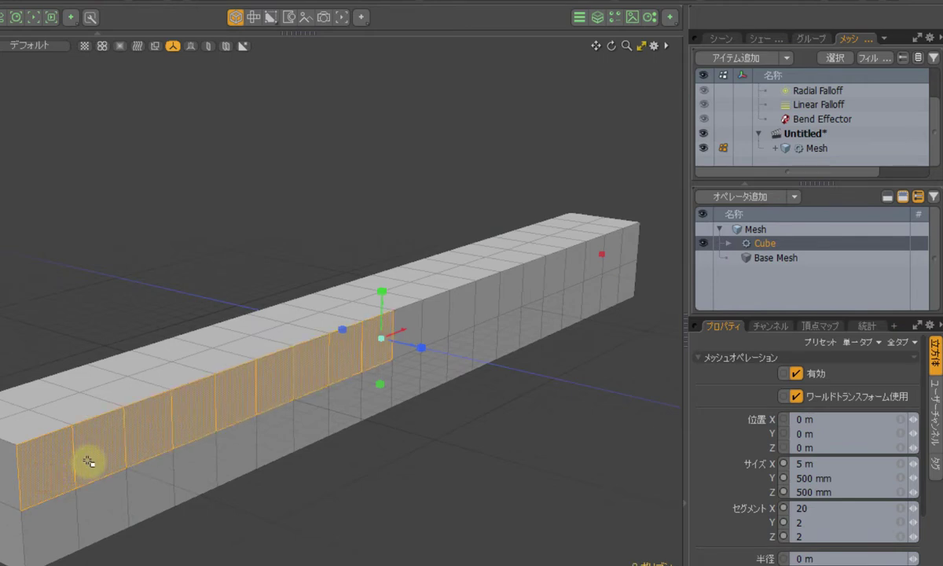
pyautogui.press('Up')
pyautogui.press('Up')
pyautogui.press('Up')
pyautogui.press('Up')
pyautogui.press('Up')
pyautogui.press('Up')
pyautogui.press('Up')
pyautogui.press('Up')
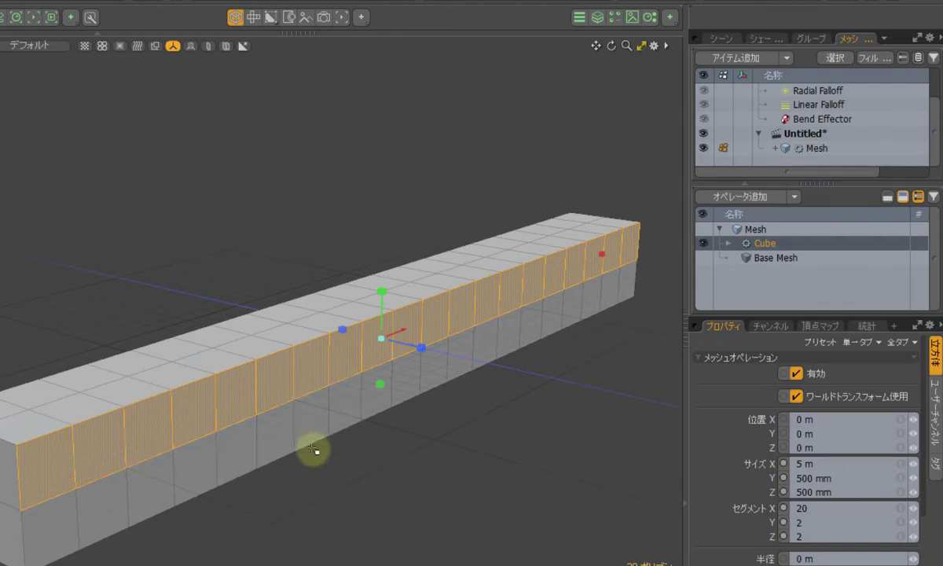
# Step: Add a Material Tag mesh operation for the selected polygons and set its material name to Red
pyautogui.click(752, 198)
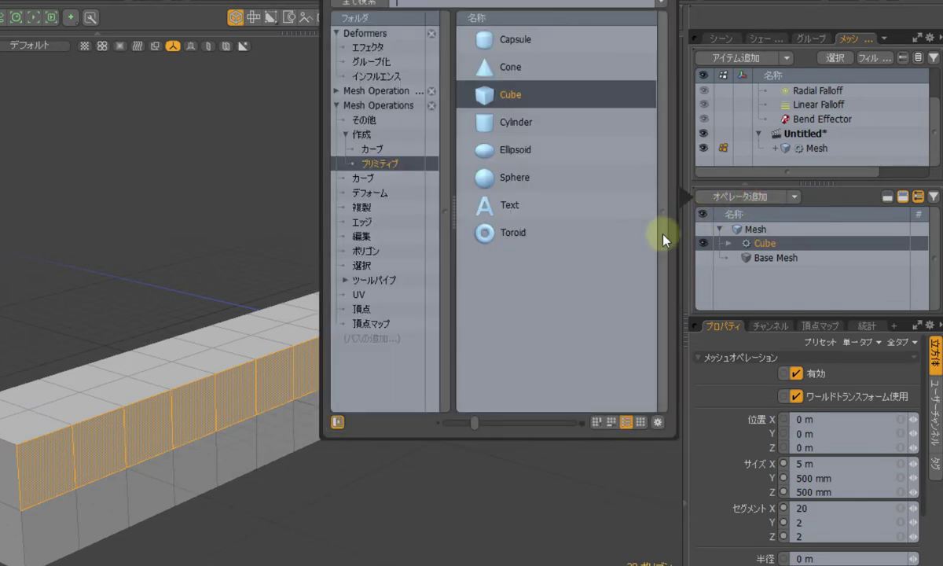
pyautogui.click(355, 251)
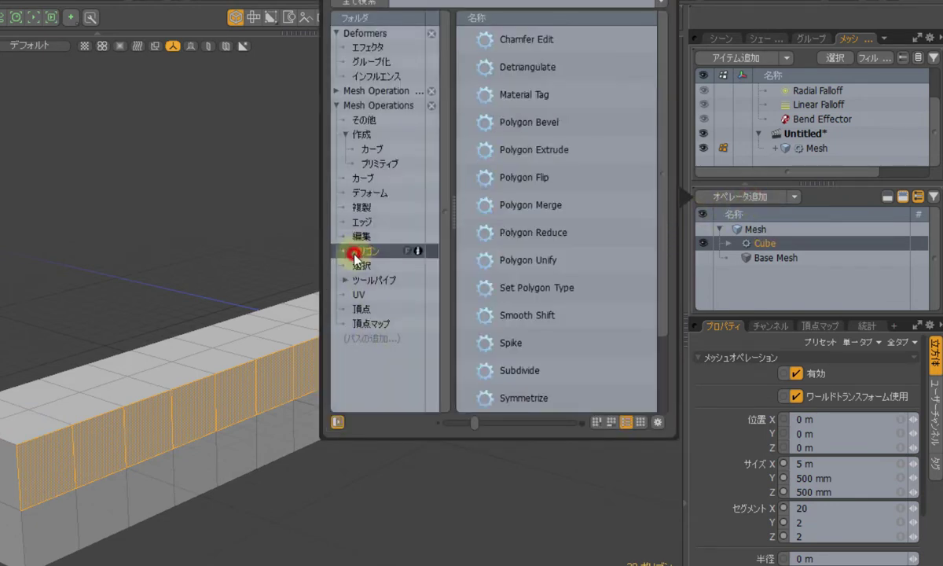
pyautogui.doubleClick(540, 100)
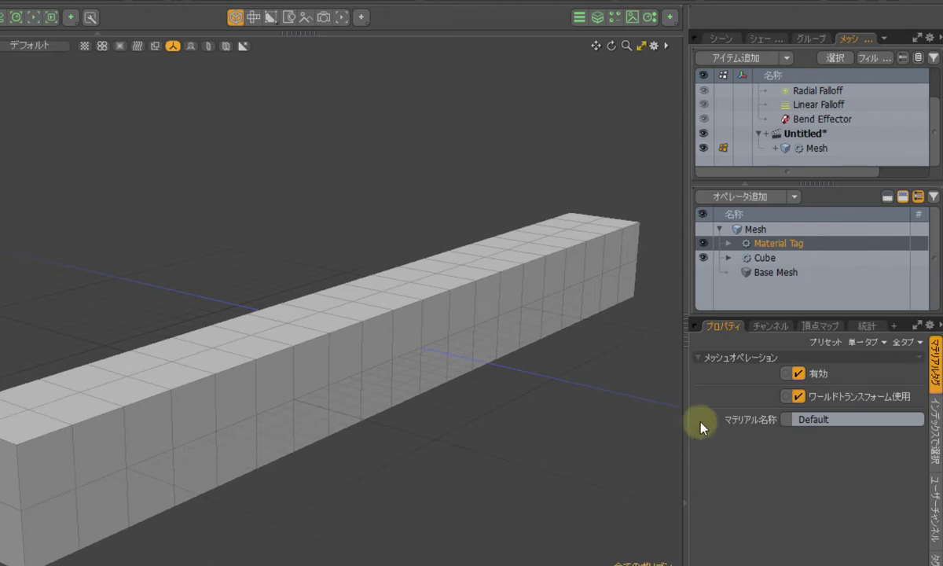
pyautogui.click(838, 419)
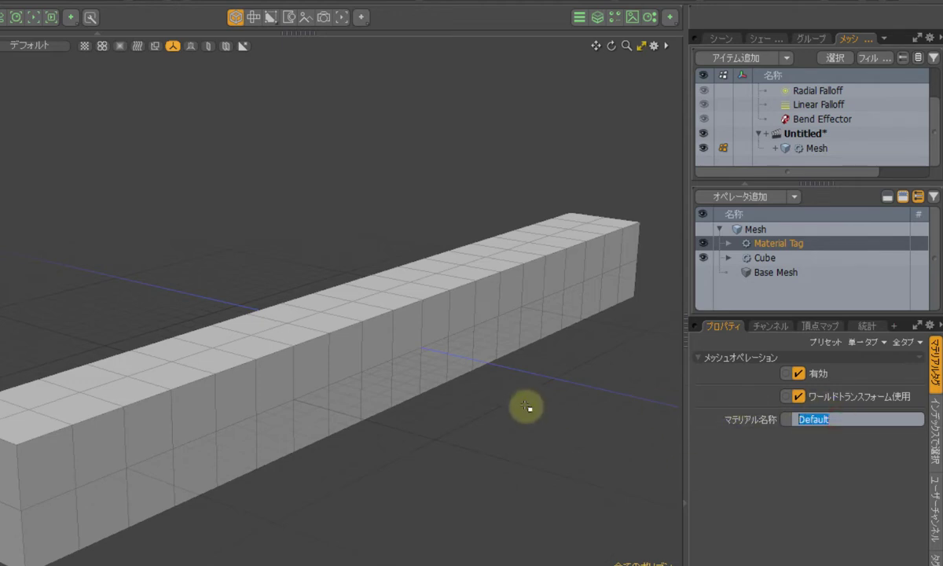
pyautogui.write('Red')
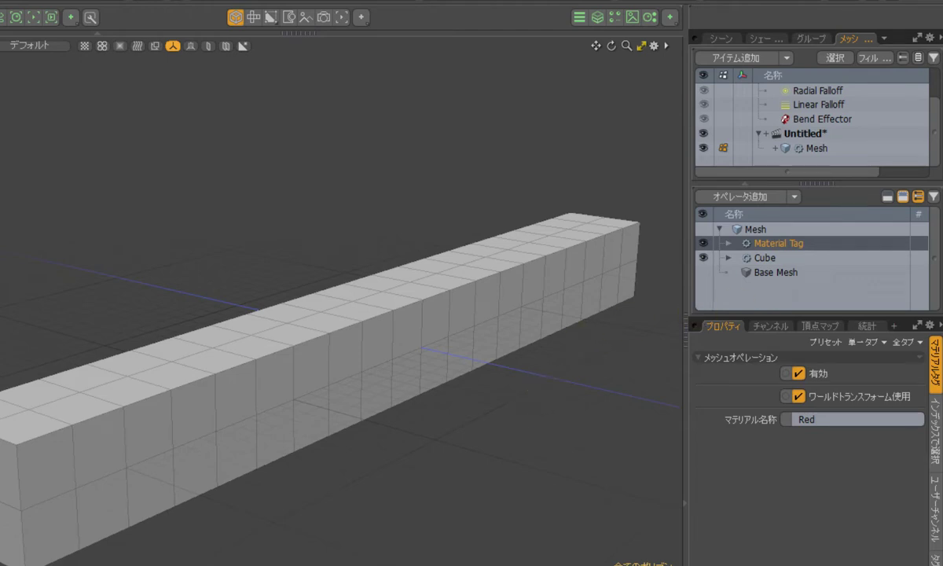
# Step: Add a shader tree group with its polygon tag set to Red and put a new Material layer inside it
pyautogui.click(757, 38)
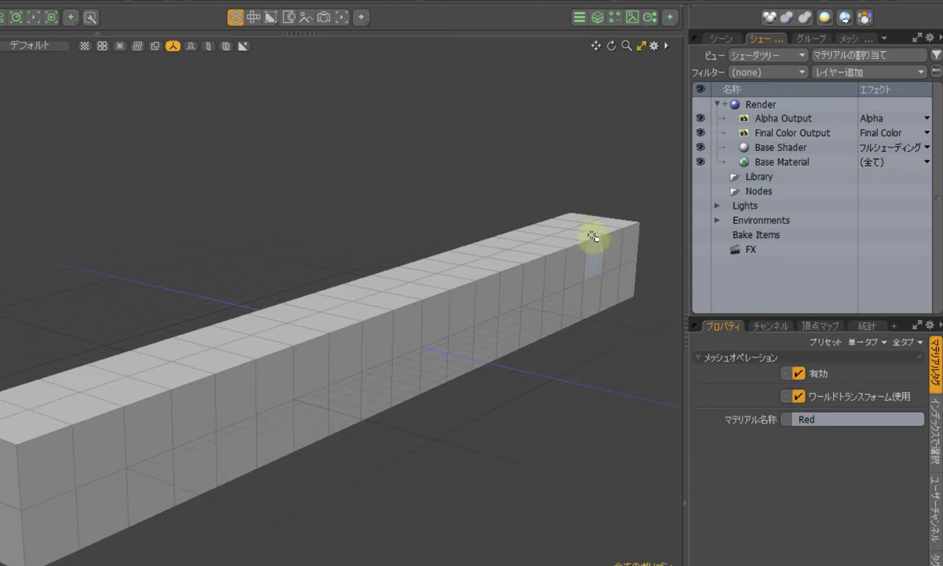
pyautogui.click(876, 72)
pyautogui.click(877, 88)
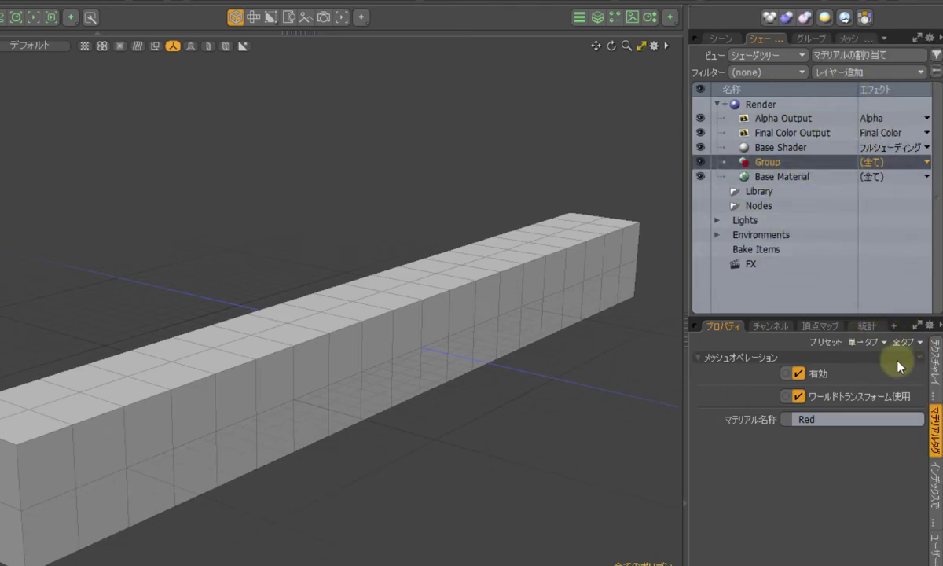
pyautogui.click(929, 385)
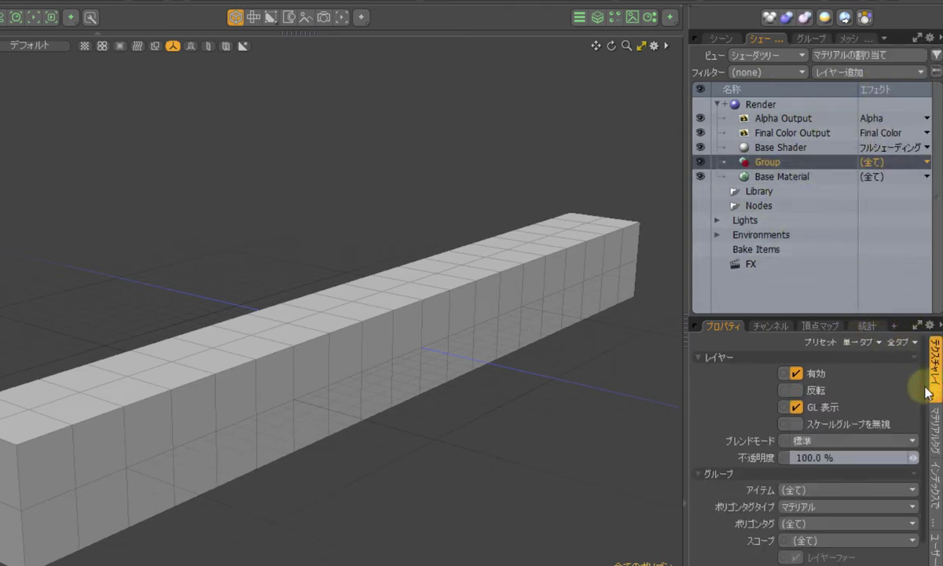
pyautogui.click(844, 523)
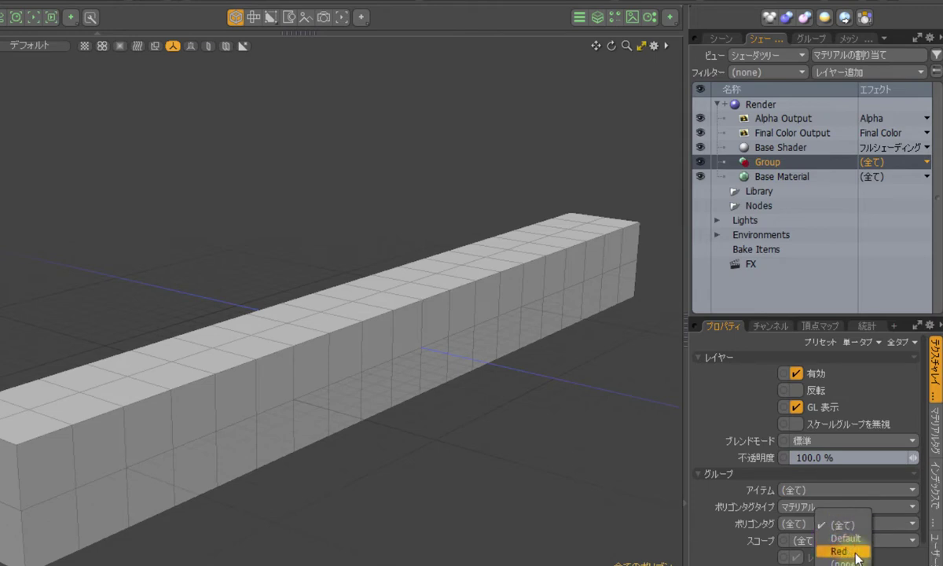
pyautogui.click(856, 553)
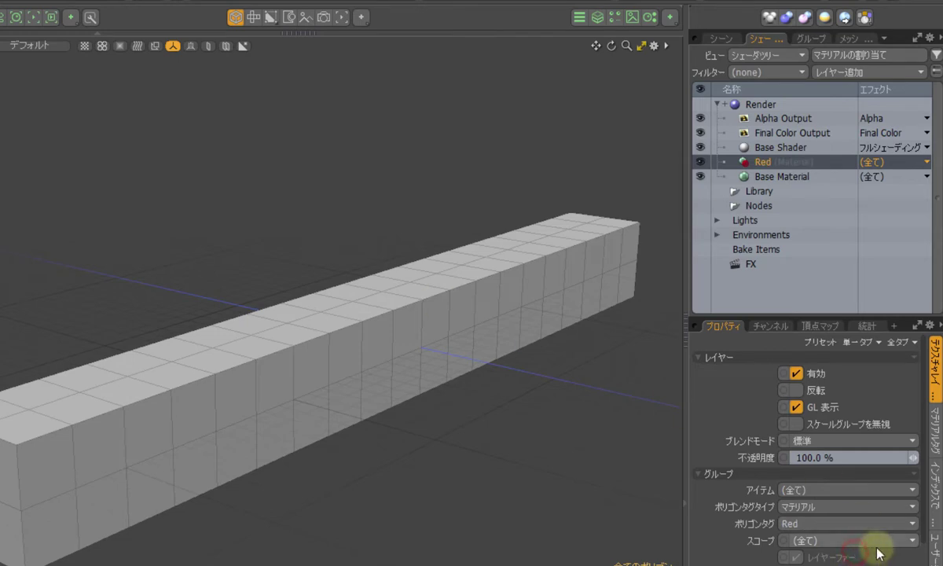
pyautogui.click(862, 74)
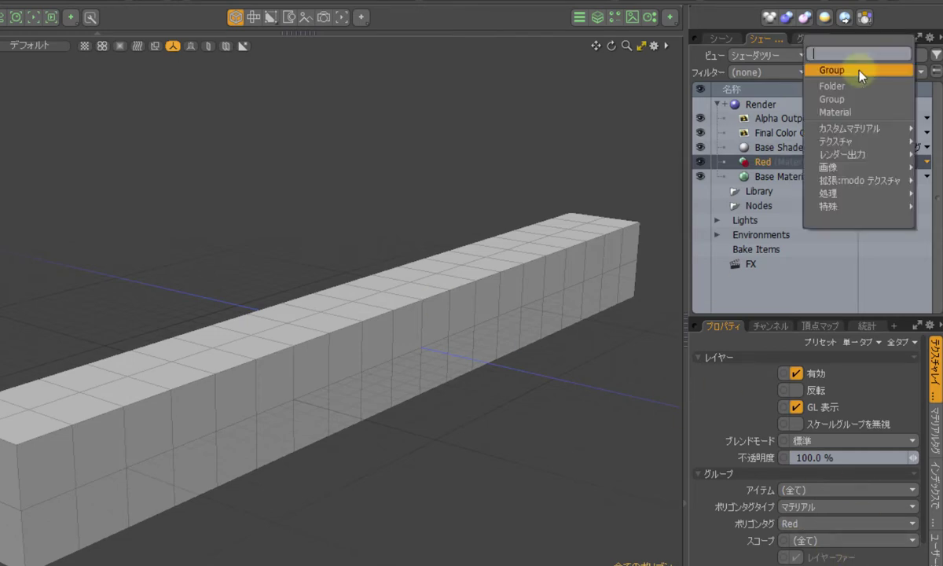
pyautogui.click(847, 114)
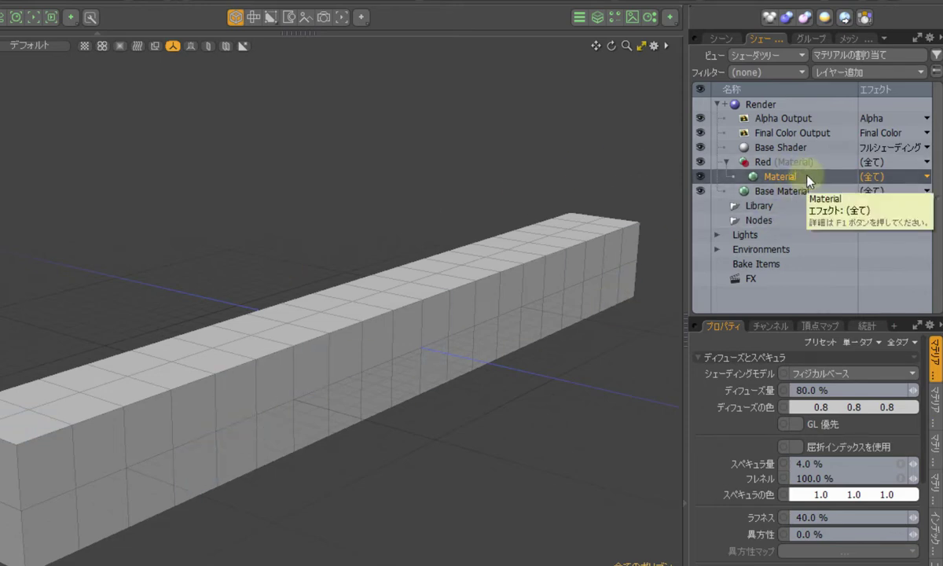
# Step: Set the diffuse colour of the Material inside the Red group to a red preset swatch
pyautogui.click(817, 406)
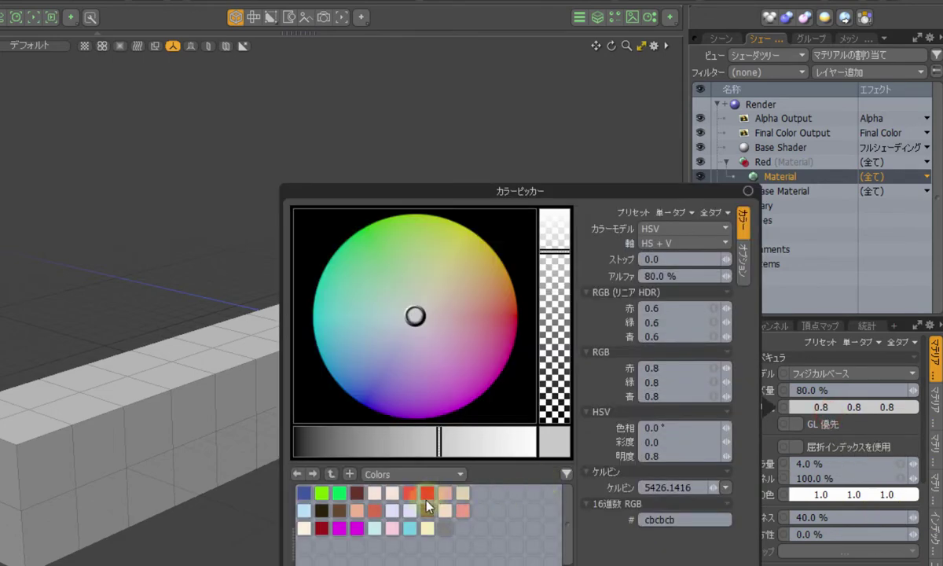
pyautogui.click(426, 500)
pyautogui.click(197, 499)
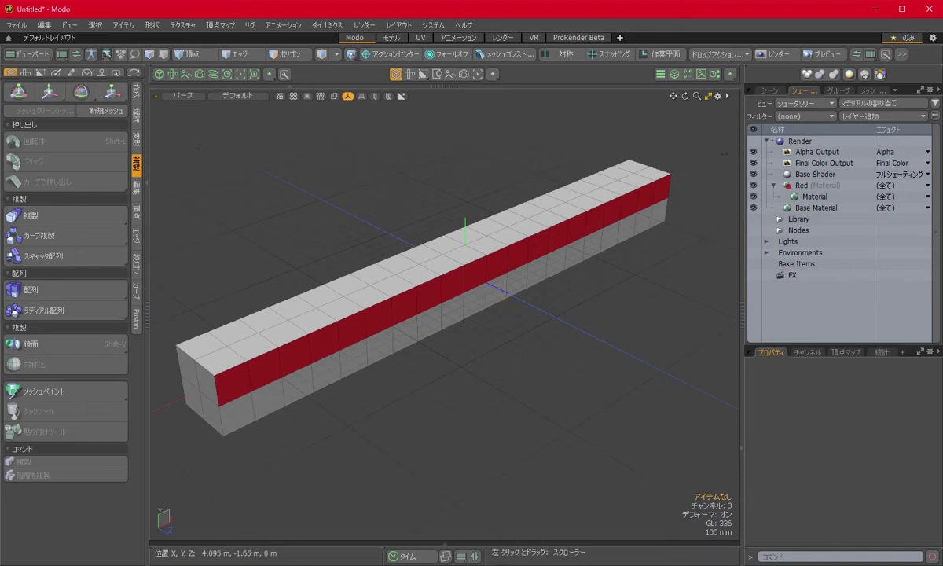
# Step: Switch to the browser and read the Create Material Procedual version page about the mjg_proc_material script
pyautogui.hotkey('alt', 'Tab')
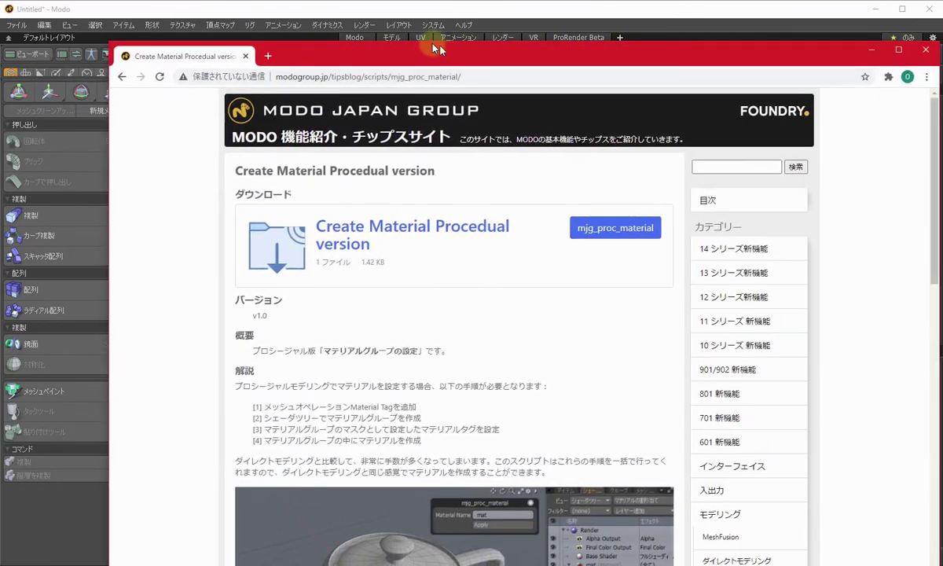
pyautogui.moveTo(437, 49); pyautogui.dragTo(429, 30)
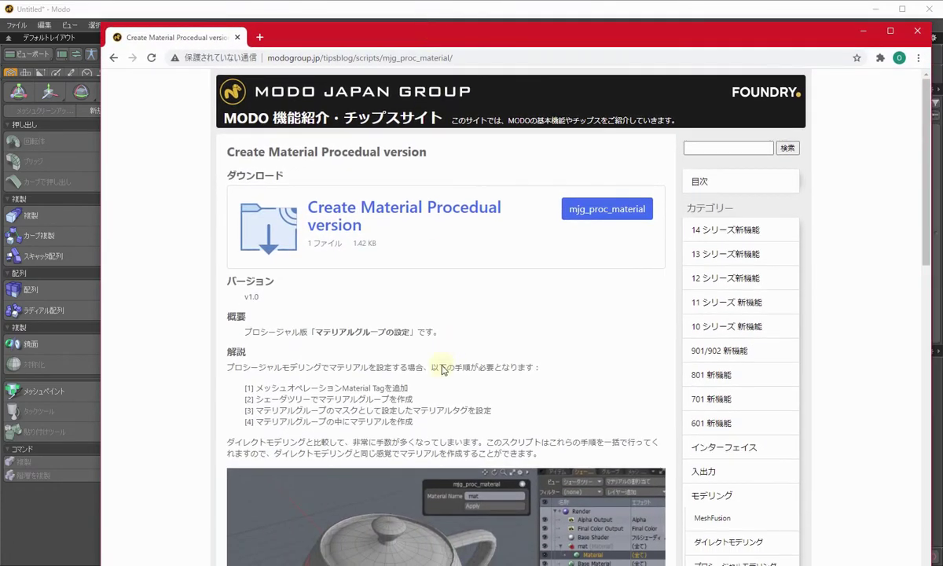
pyautogui.scroll(-12, 279, 393)
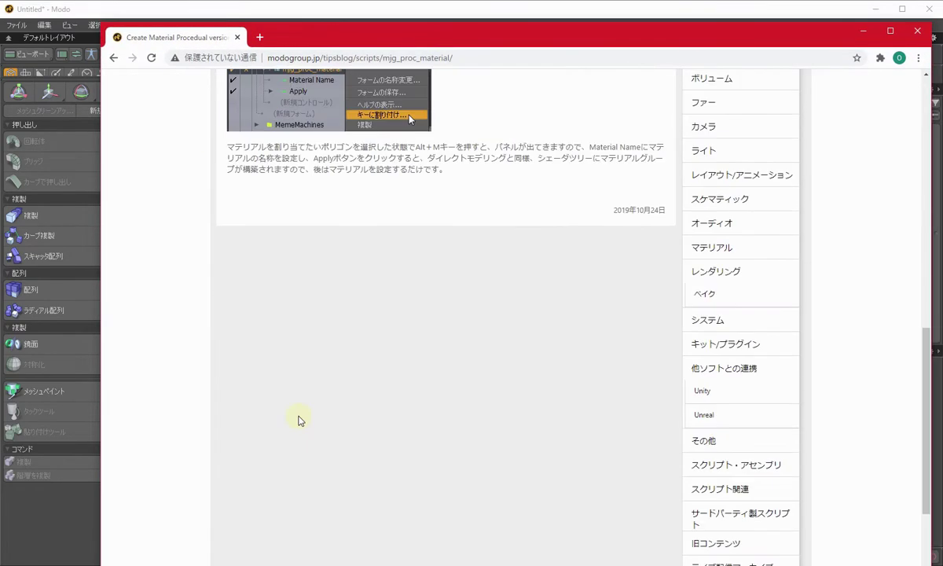
pyautogui.scroll(-3, 529, 445)
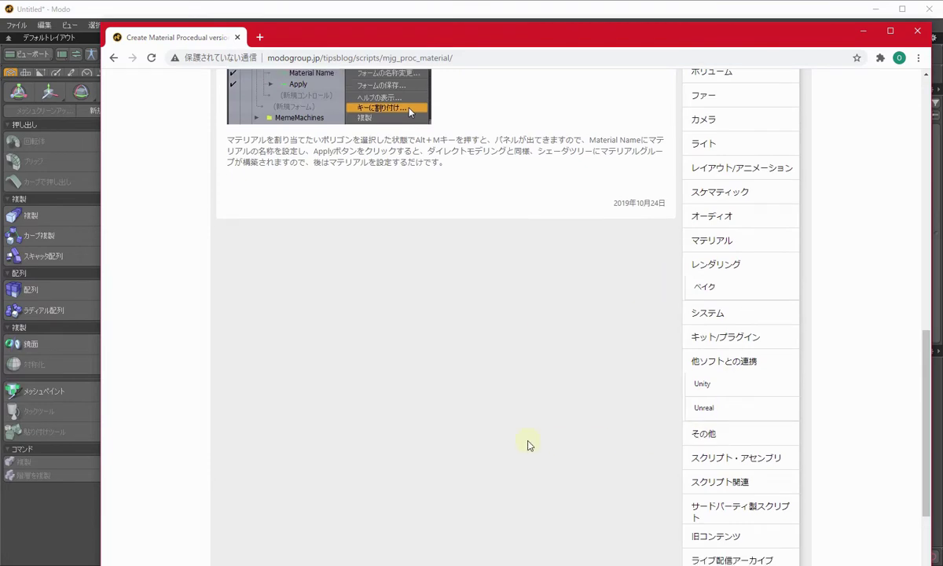
pyautogui.scroll(15, 511, 431)
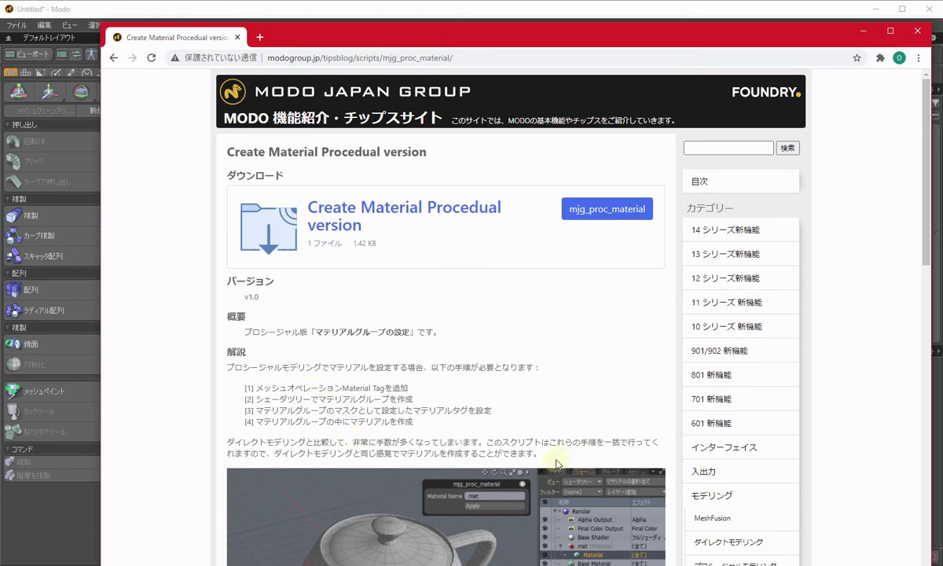
pyautogui.scroll(-3, 421, 400)
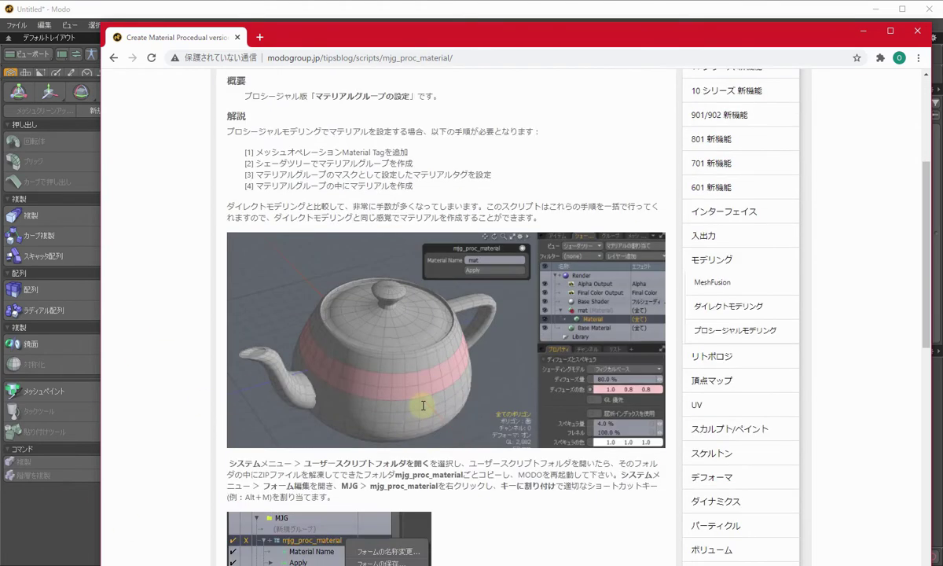
pyautogui.scroll(3, 423, 406)
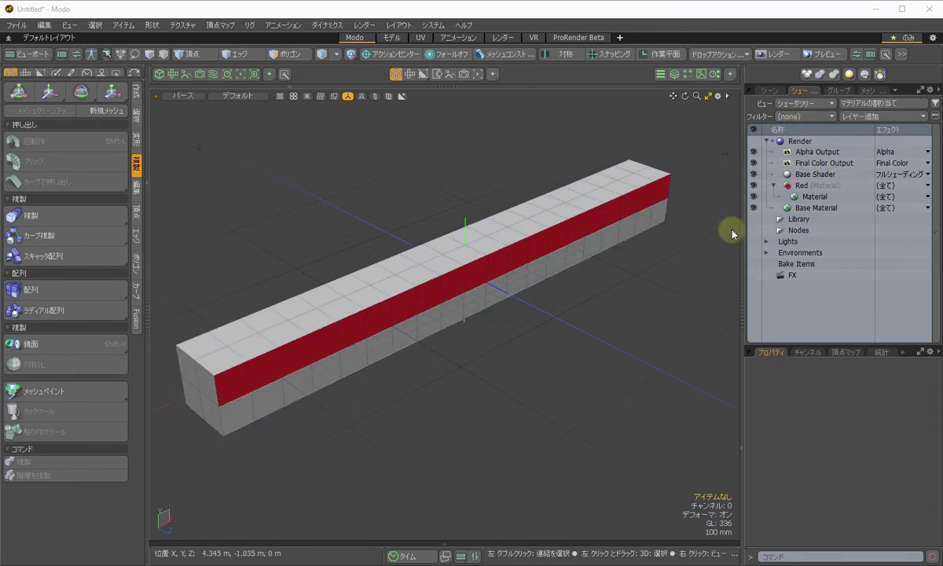
# Step: Back in Modo, add a Rotation Effector deformer to the mesh's operation stack above the Material Tag
pyautogui.click(603, 311)
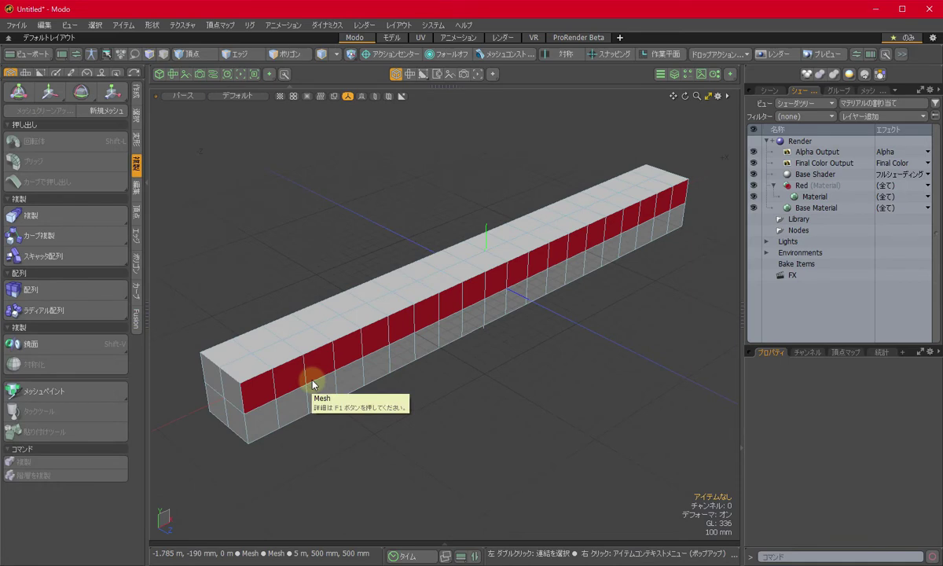
pyautogui.click(872, 93)
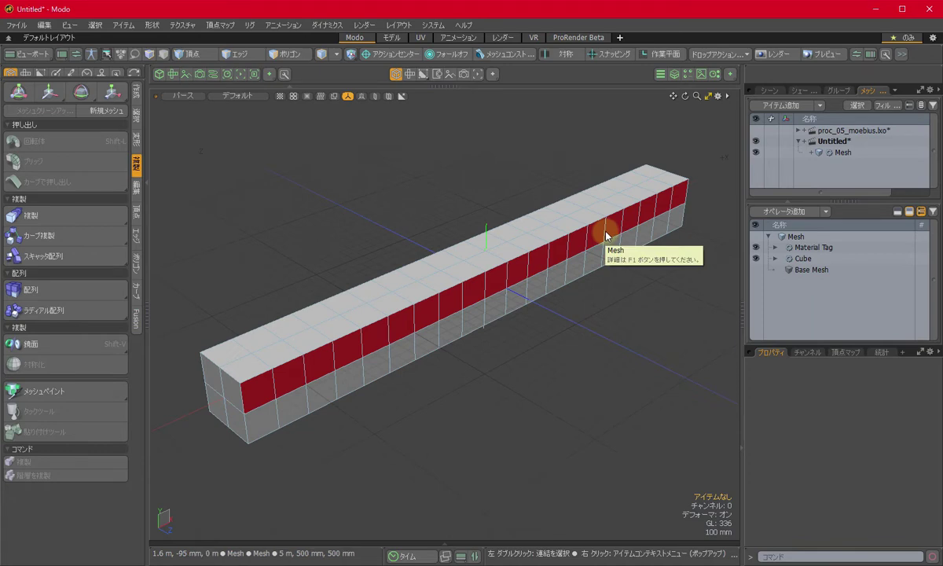
pyautogui.click(809, 211)
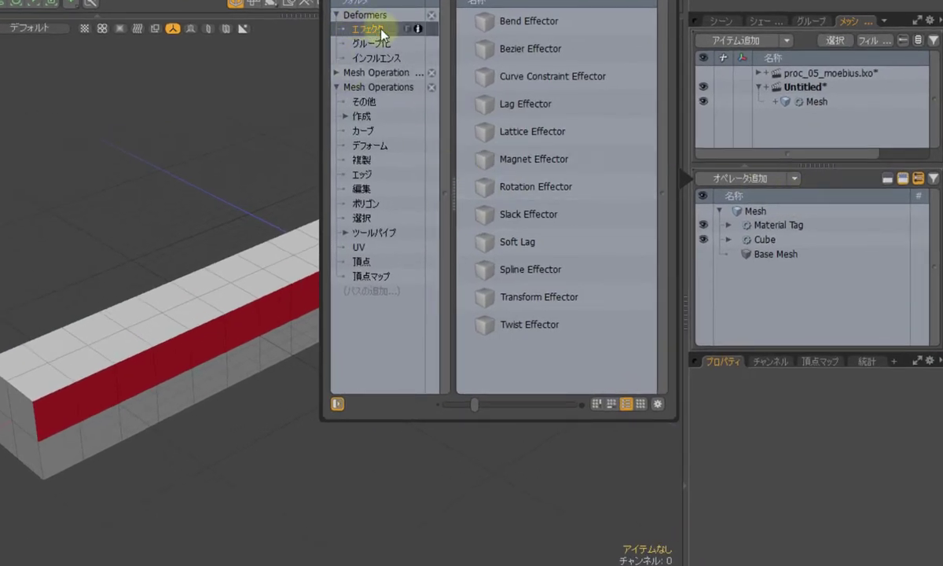
pyautogui.click(560, 190)
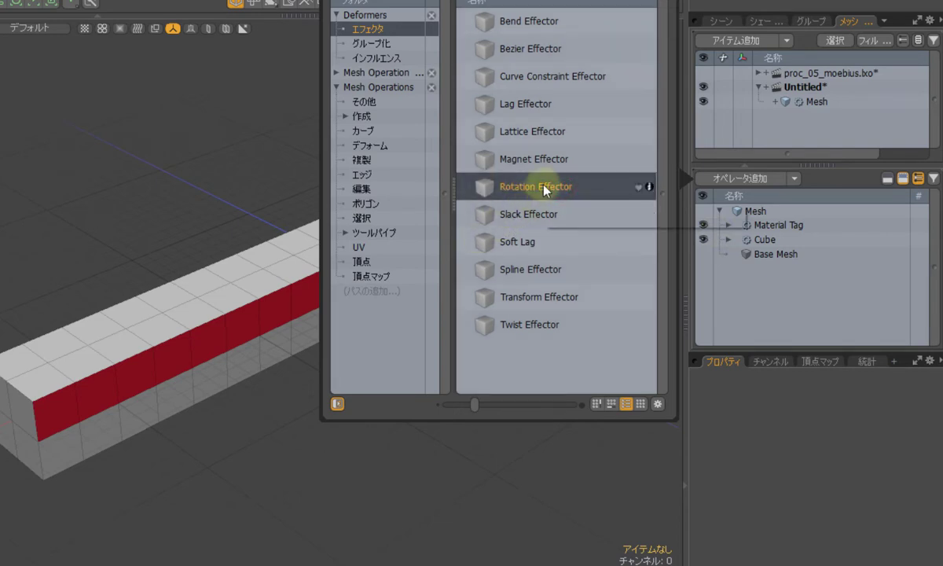
pyautogui.doubleClick(544, 188)
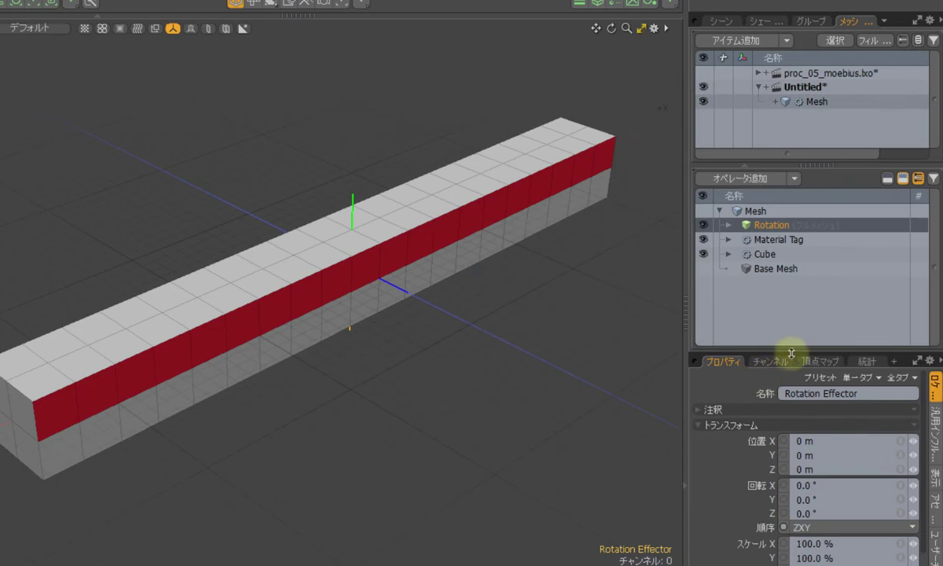
pyautogui.moveTo(745, 352); pyautogui.dragTo(747, 334)
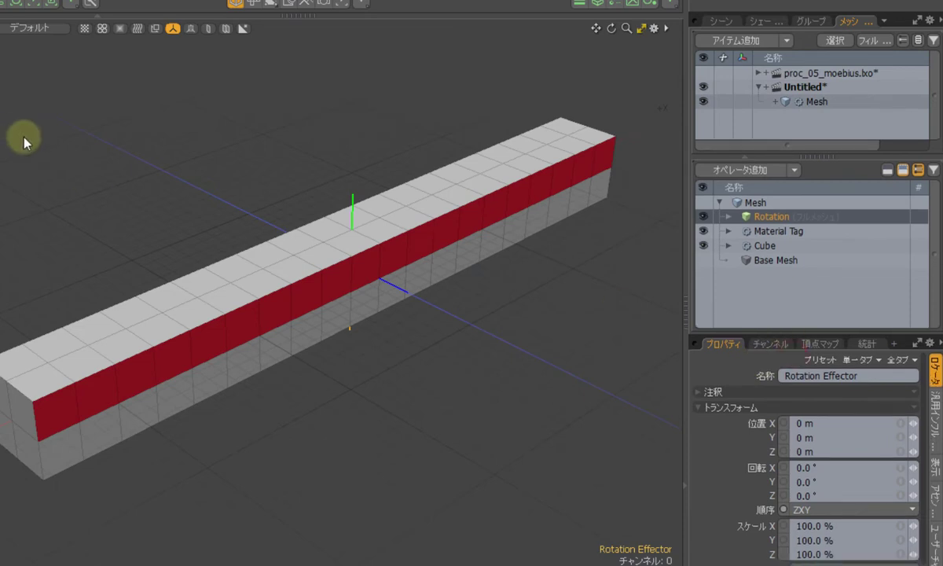
# Step: Check the effector's locator in wireframe display, select the Rotation Effector under the Rotation deformer, and restore the default shading
pyautogui.click(25, 27)
pyautogui.click(14, 44)
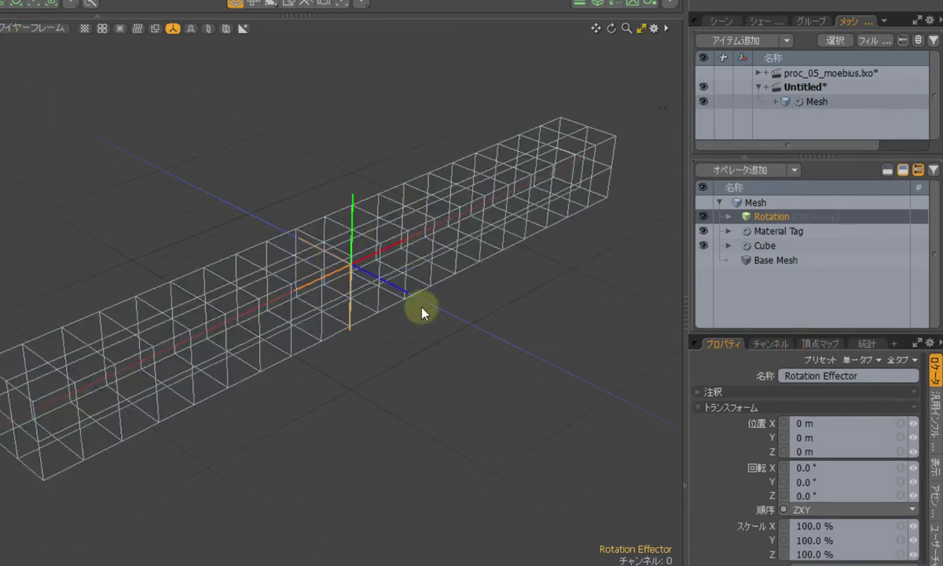
pyautogui.click(727, 218)
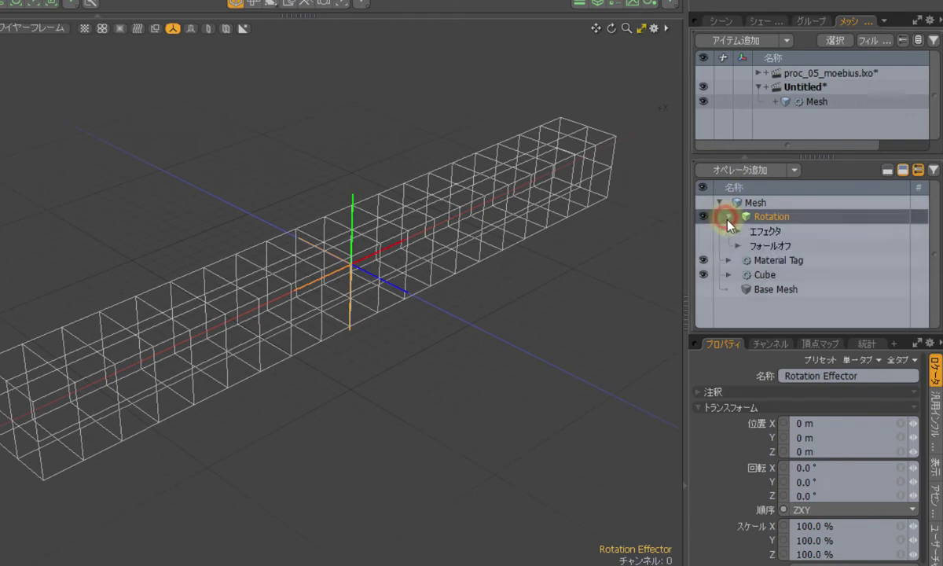
pyautogui.click(738, 233)
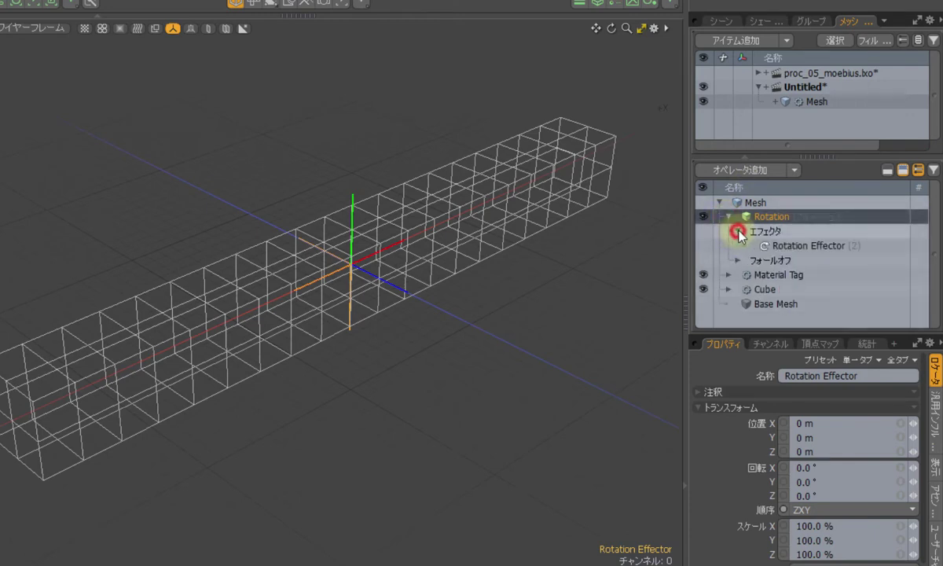
pyautogui.click(840, 247)
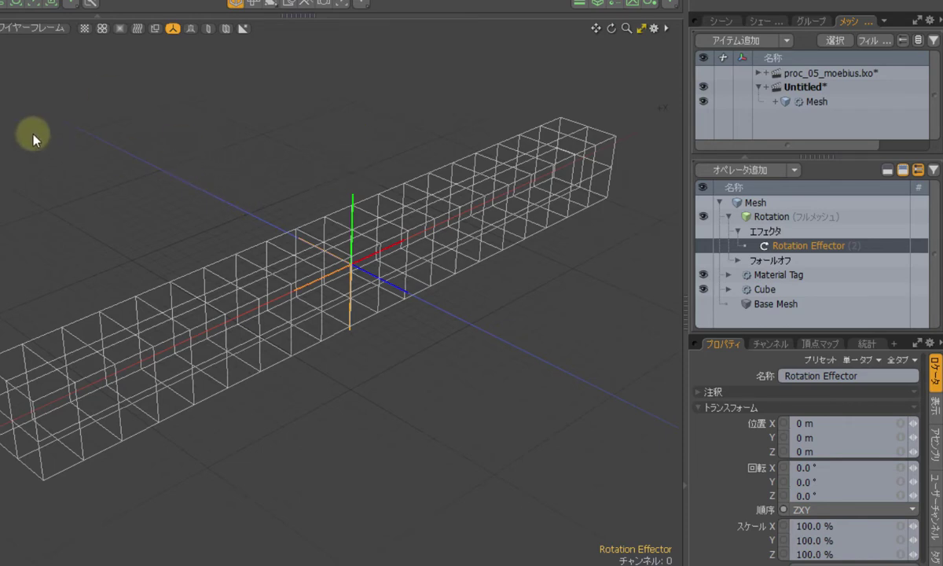
pyautogui.click(35, 28)
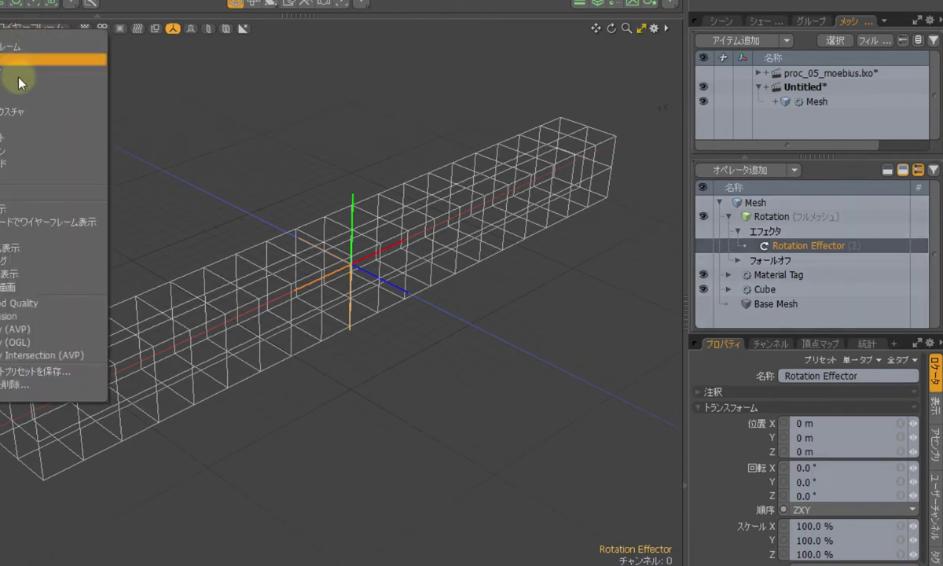
pyautogui.click(9, 124)
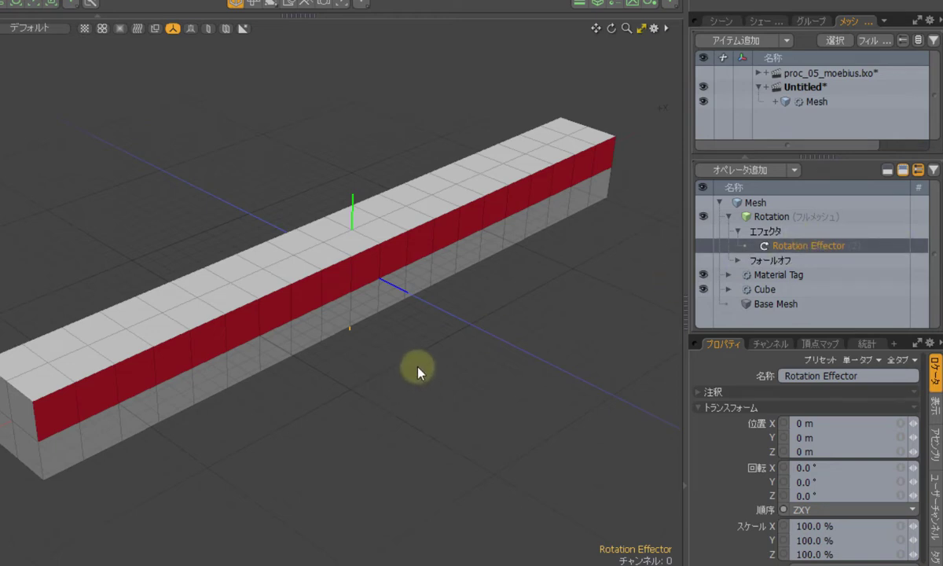
# Step: Try rotating the whole bar about X with the Rotation Effector, then return its X rotation to 0°
pyautogui.press('e')
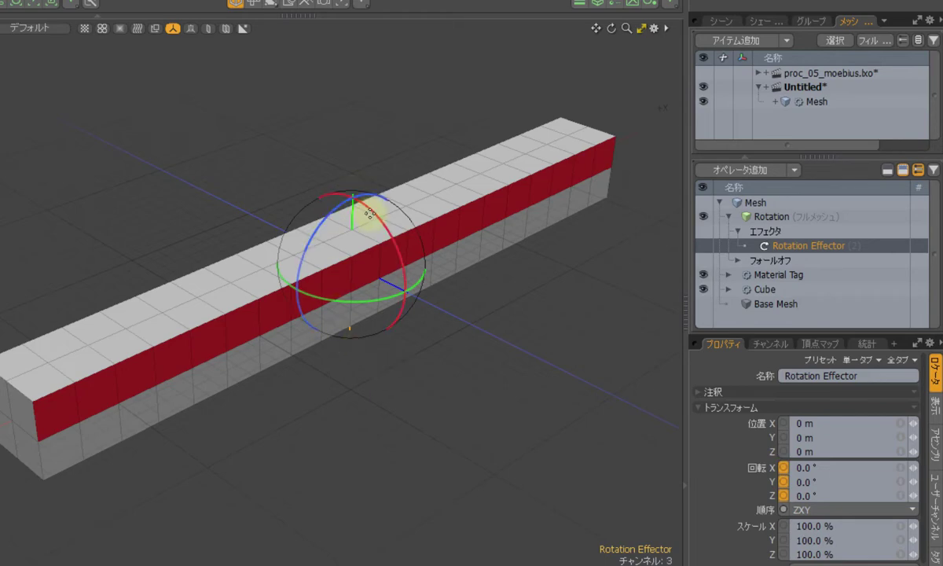
pyautogui.moveTo(372, 214); pyautogui.dragTo(371, 299)
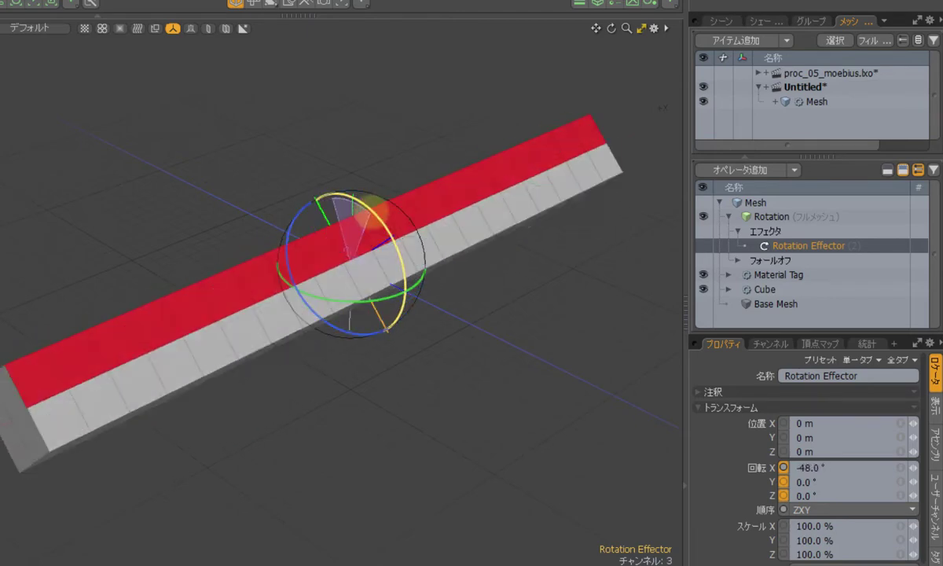
pyautogui.moveTo(372, 298); pyautogui.dragTo(353, 278)
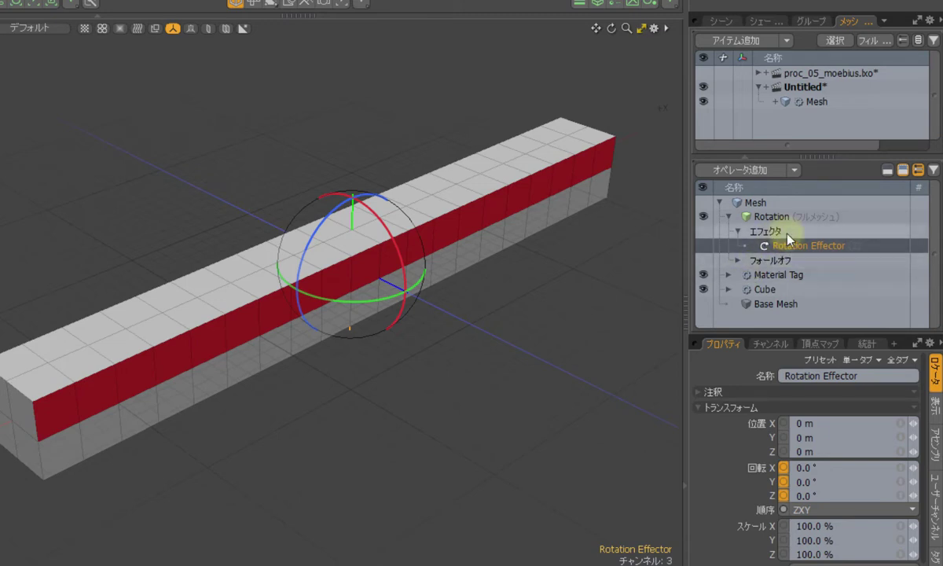
# Step: Add a new Linear Falloff to the Rotation deformer's falloffs
pyautogui.moveTo(737, 245)
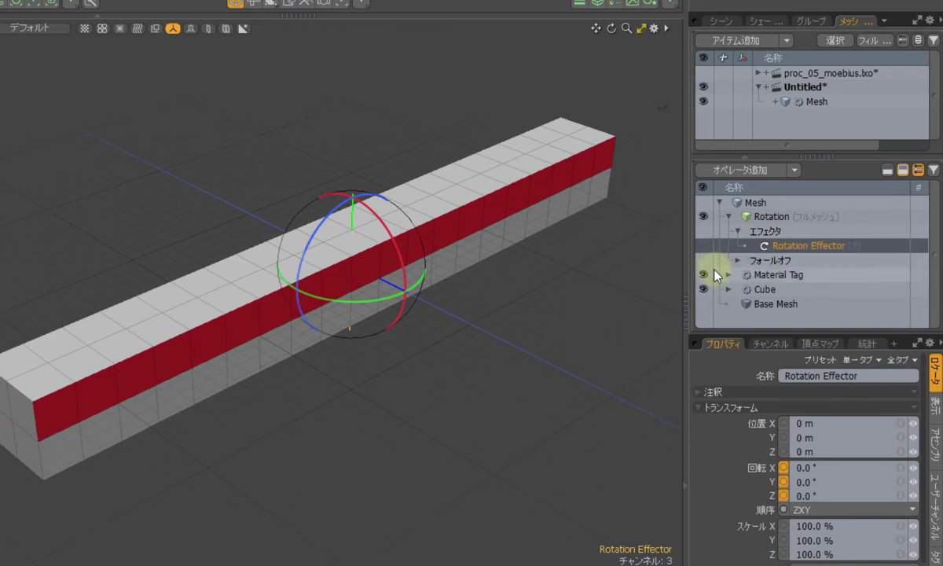
pyautogui.click(737, 261)
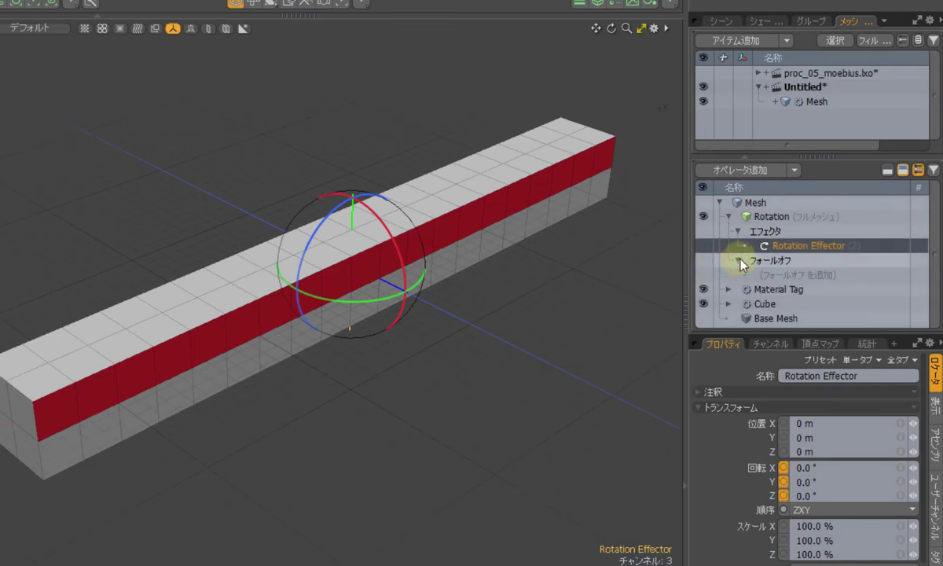
pyautogui.click(814, 276)
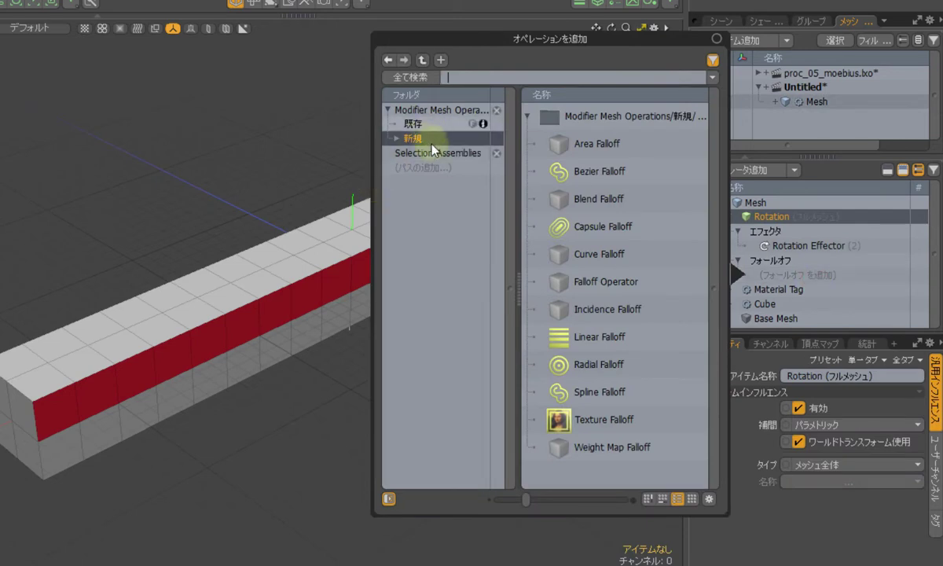
pyautogui.doubleClick(596, 337)
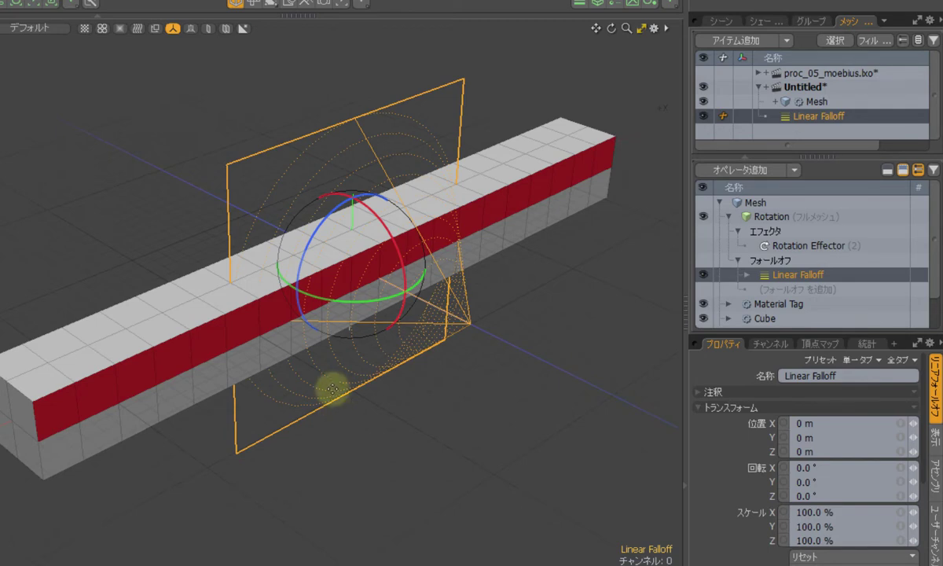
# Step: Set the Linear Falloff's axis to X and its length to 5 m
pyautogui.scroll(-4, 821, 403)
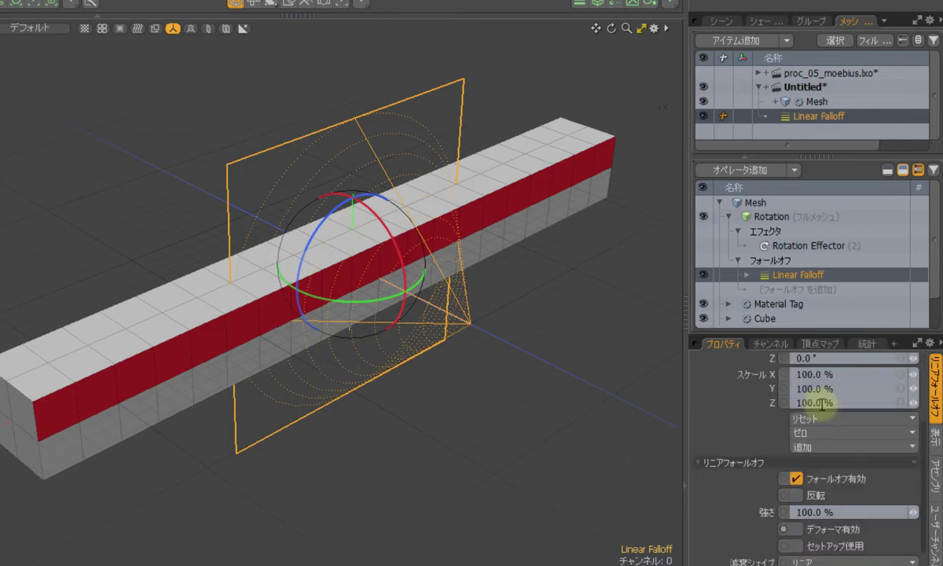
pyautogui.scroll(-3, 821, 403)
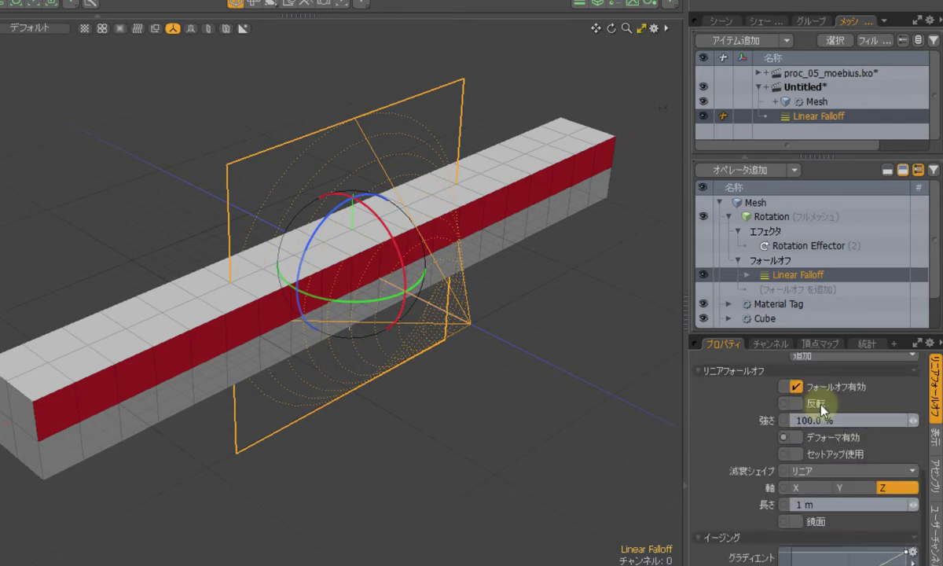
pyautogui.scroll(-1, 821, 403)
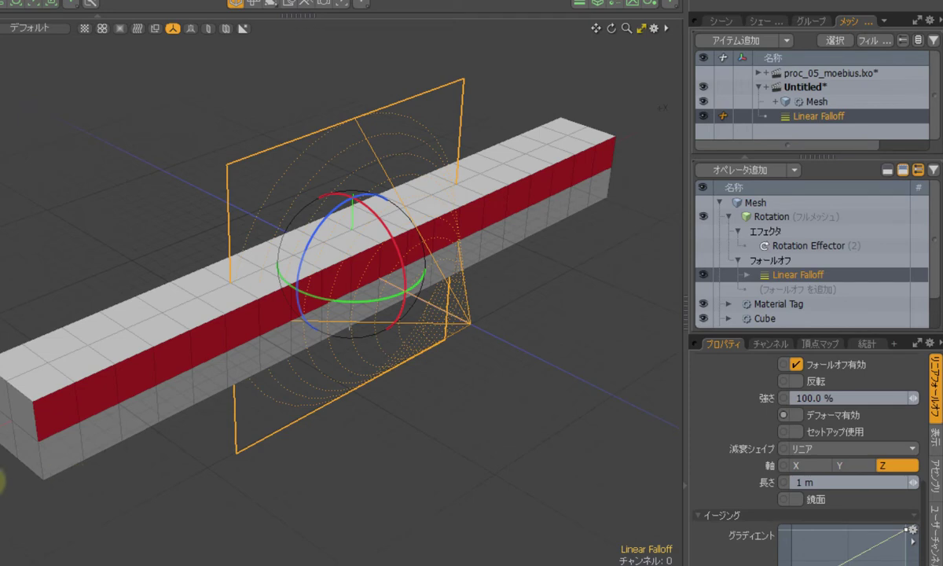
pyautogui.click(809, 464)
pyautogui.click(823, 482)
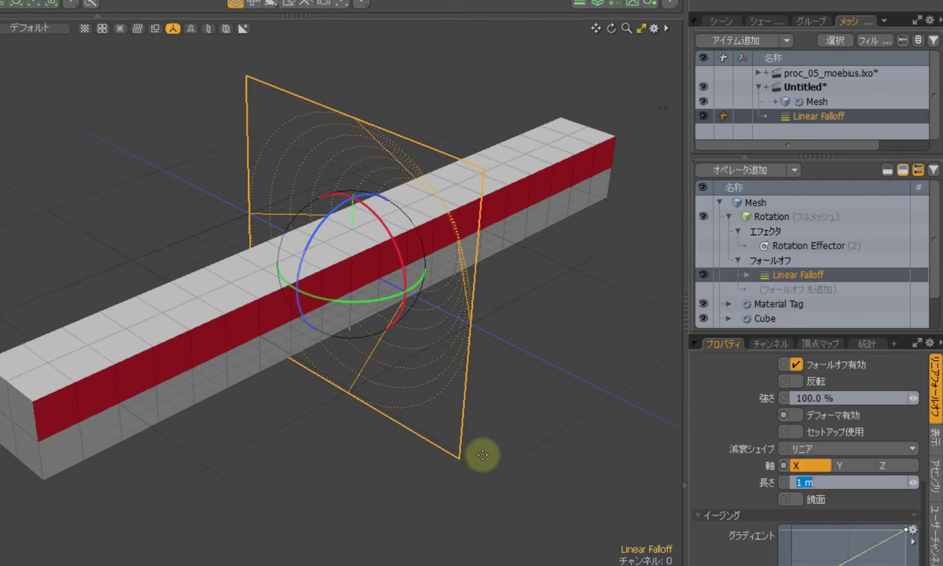
pyautogui.write('5')
pyautogui.press('Return')
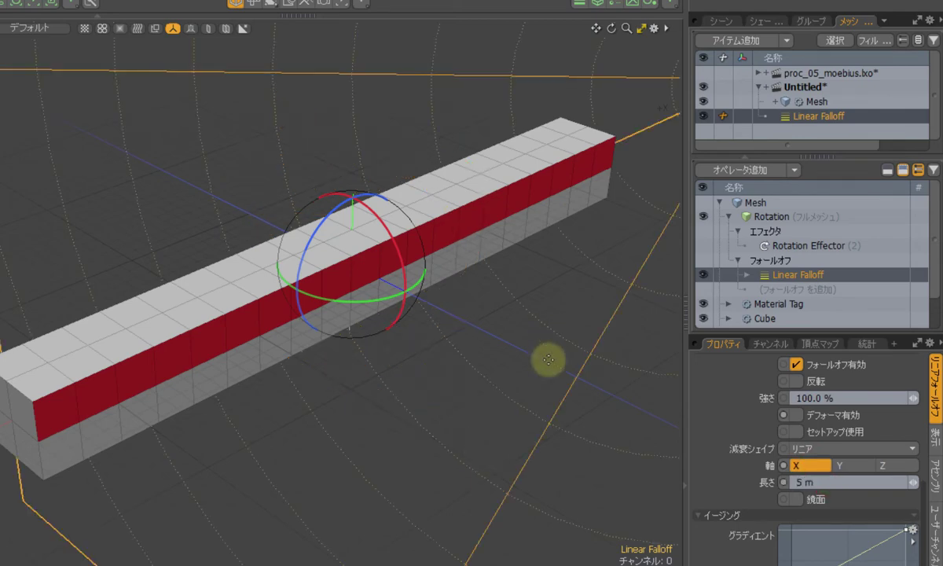
# Step: Set the Linear Falloff's X position to -2.5 m and check its alignment with the bar in an orthographic view
pyautogui.keyDown('alt'); pyautogui.moveTo(501, 341); pyautogui.dragTo(474, 354); pyautogui.keyUp('alt')
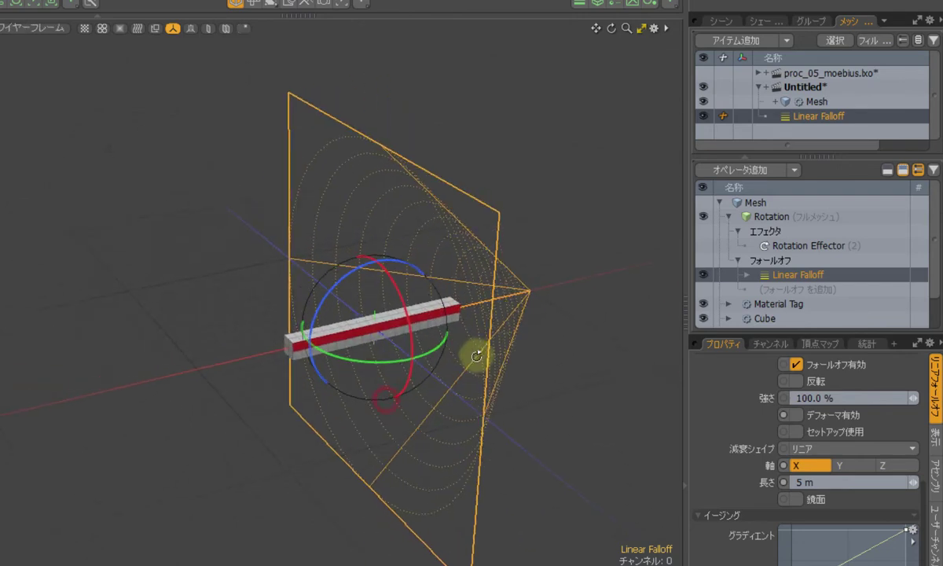
pyautogui.scroll(5, 802, 406)
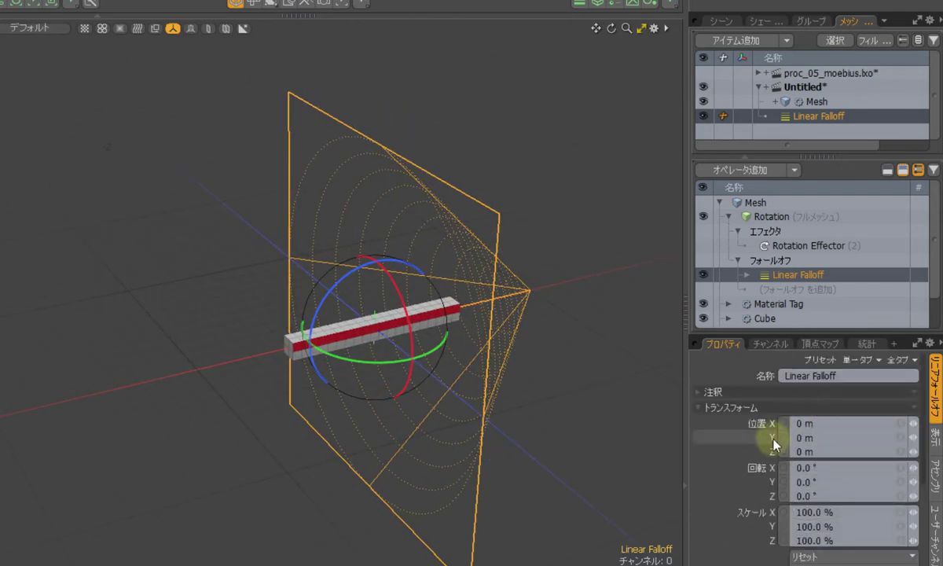
pyautogui.click(835, 423)
pyautogui.write('-')
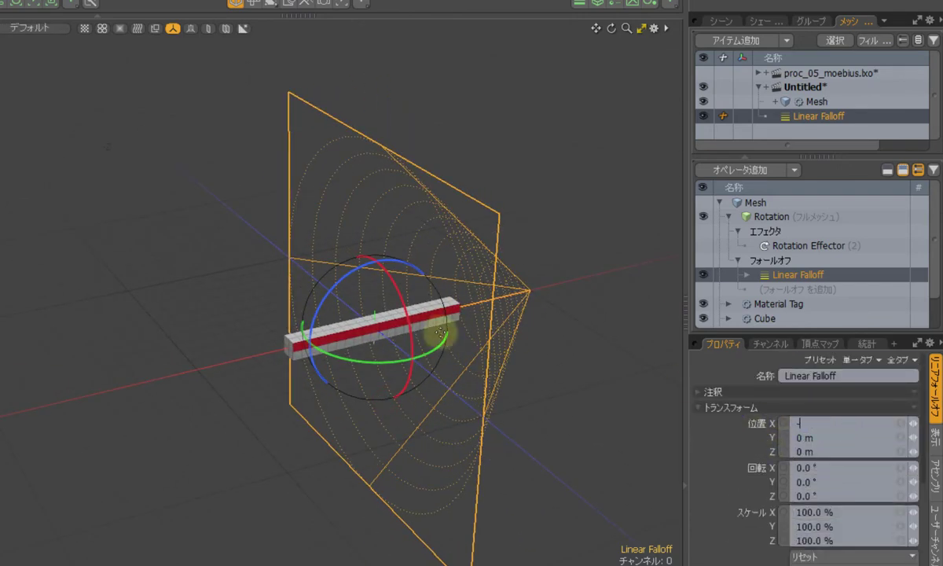
pyautogui.write('2.5')
pyautogui.press('Return')
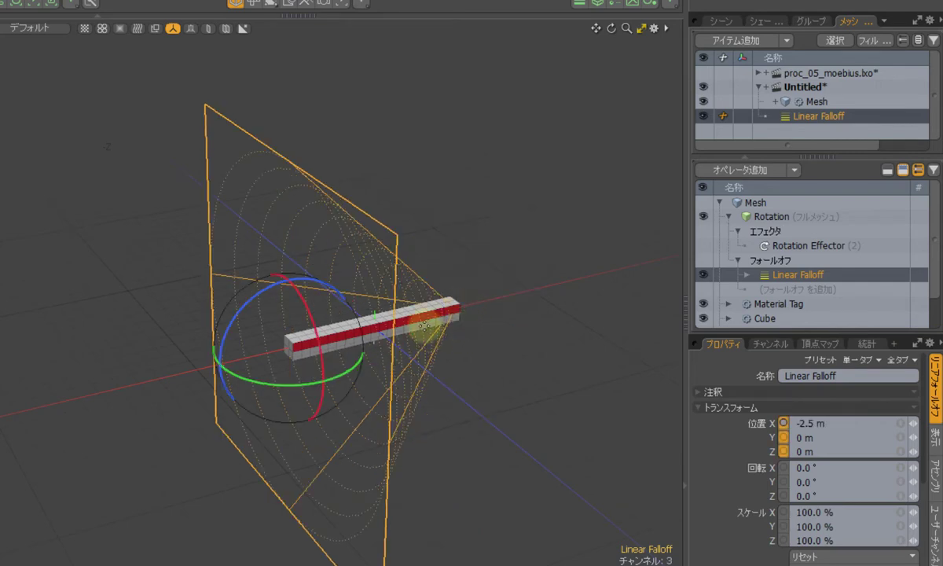
pyautogui.scroll(5, 428, 326)
pyautogui.hotkey('ctrl', 'space')
pyautogui.click(472, 355)
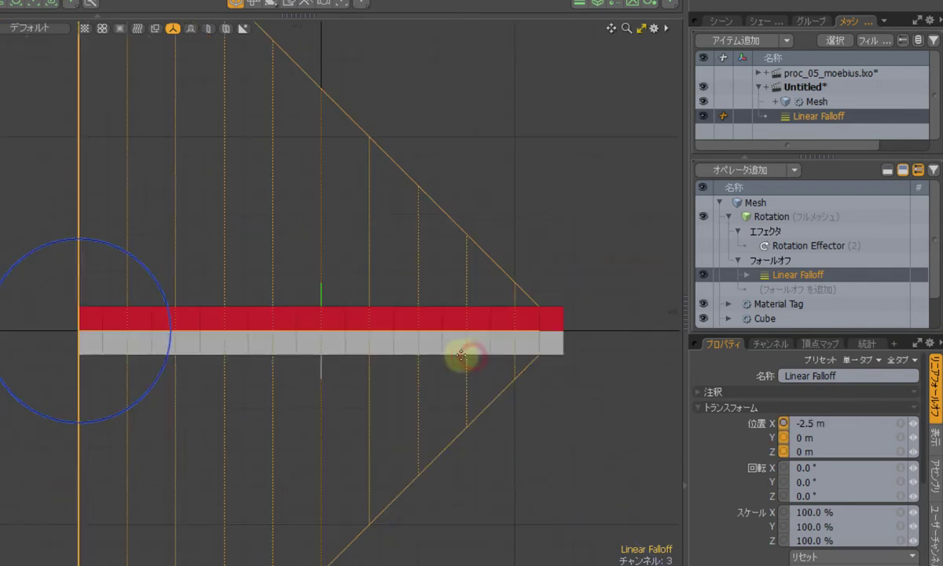
pyautogui.hotkey('ctrl', 'space')
pyautogui.click(442, 375)
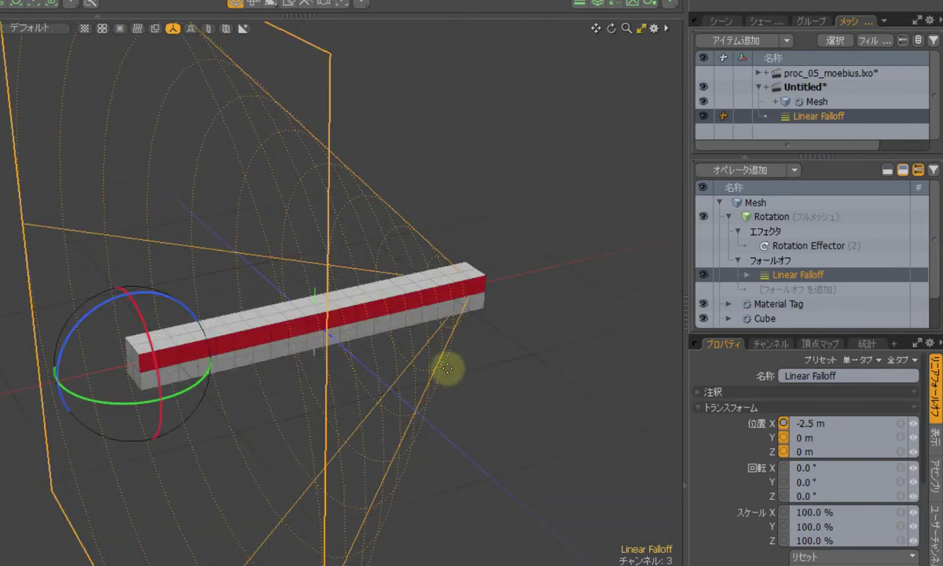
# Step: Twist the bar by setting the Rotation Effector's X rotation to 360°, then drop the active transform tool
pyautogui.click(827, 245)
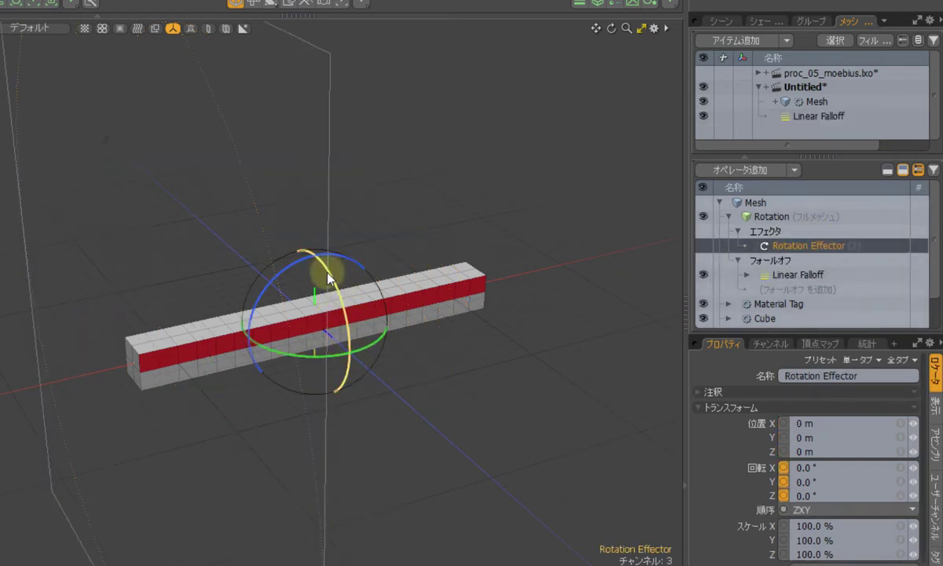
pyautogui.moveTo(327, 274)
pyautogui.mouseDown()
pyautogui.moveTo(330, 413)
pyautogui.moveTo(297, 396)
pyautogui.moveTo(326, 410)
pyautogui.moveTo(334, 400)
pyautogui.moveTo(349, 431)
pyautogui.moveTo(318, 365)
pyautogui.moveTo(369, 472)
pyautogui.moveTo(348, 429)
pyautogui.moveTo(326, 284)
pyautogui.moveTo(316, 279)
pyautogui.mouseUp()
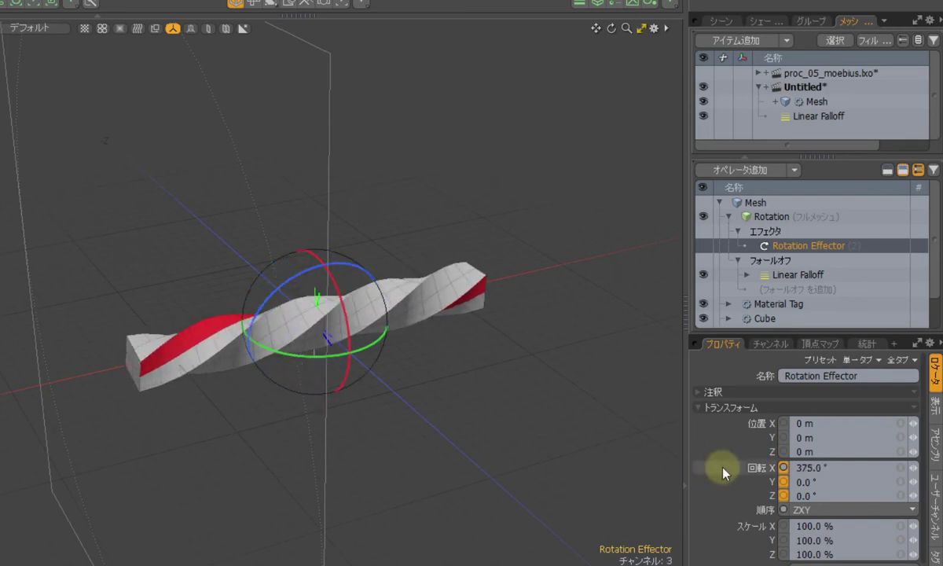
pyautogui.click(838, 466)
pyautogui.write('3')
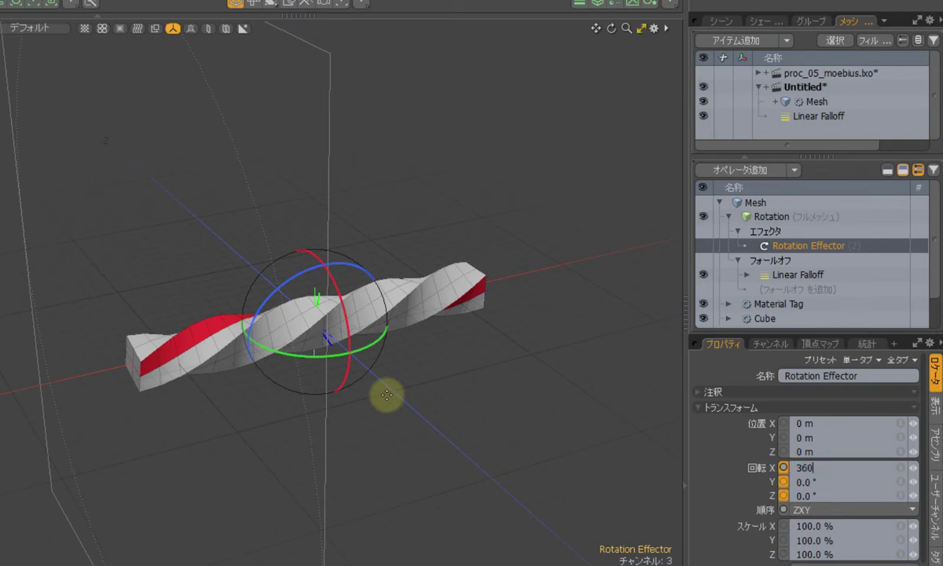
pyautogui.write('60')
pyautogui.press('Return')
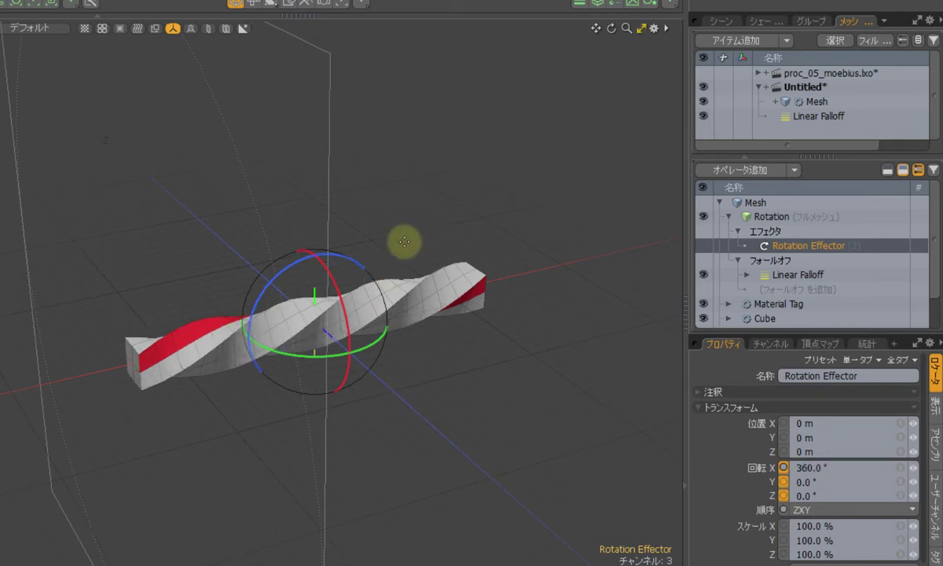
pyautogui.keyDown('alt'); pyautogui.moveTo(375, 232); pyautogui.dragTo(312, 378); pyautogui.keyUp('alt')
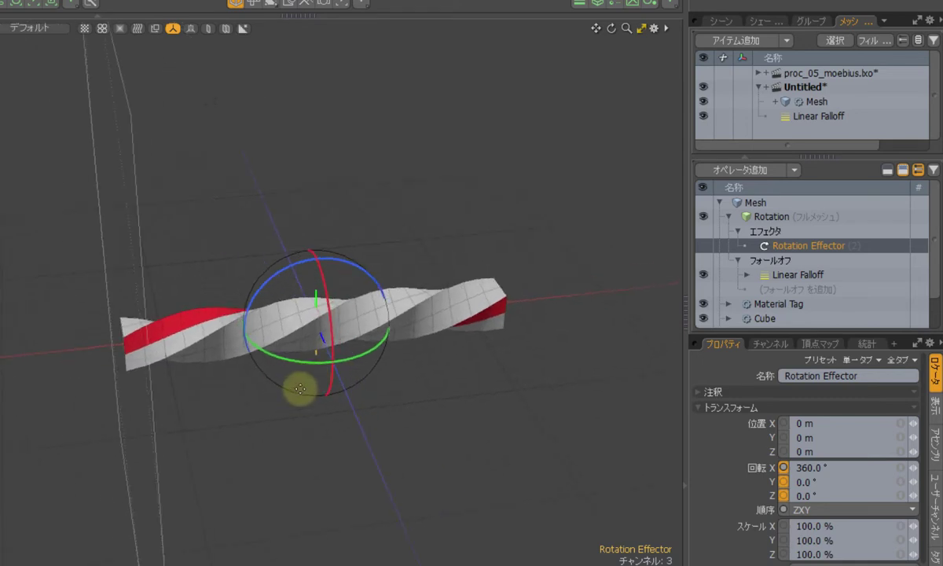
pyautogui.press('space')
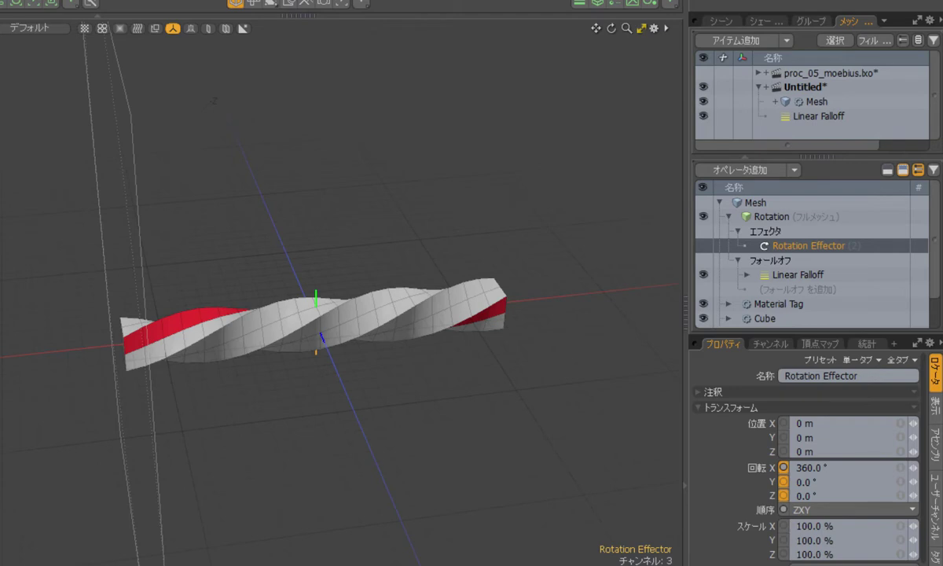
# Step: Add a Bend Effector above the Rotation deformer in the mesh operation stack
pyautogui.click(726, 217)
pyautogui.click(761, 168)
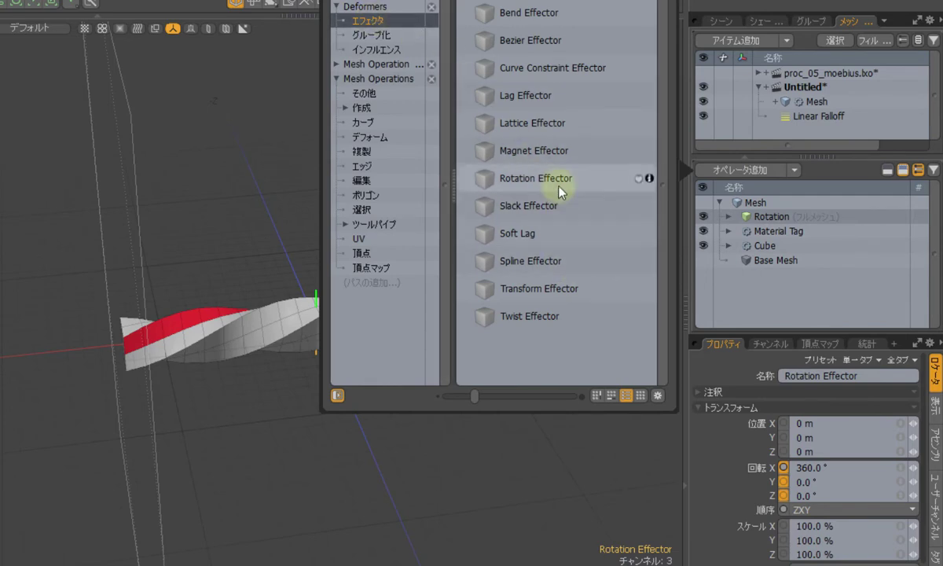
pyautogui.click(564, 13)
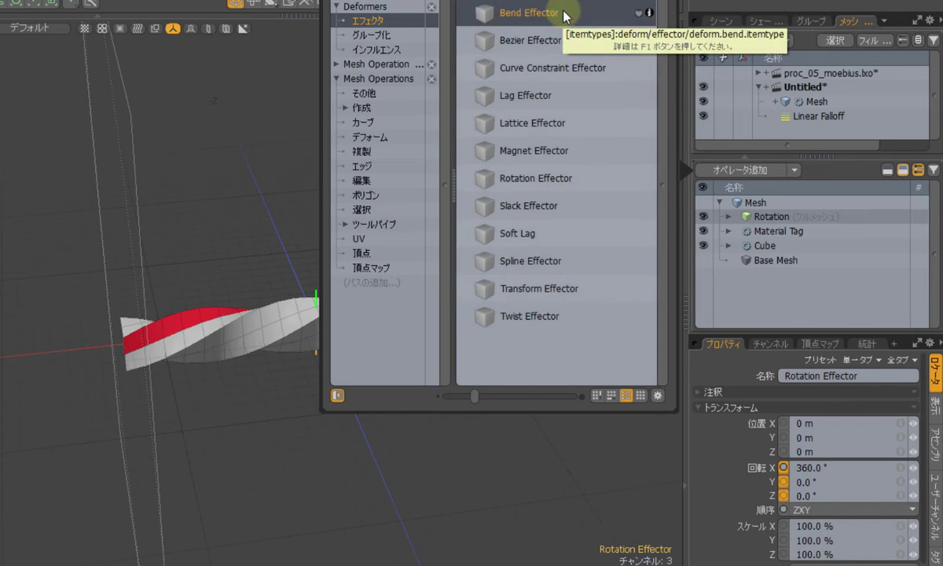
pyautogui.doubleClick(564, 13)
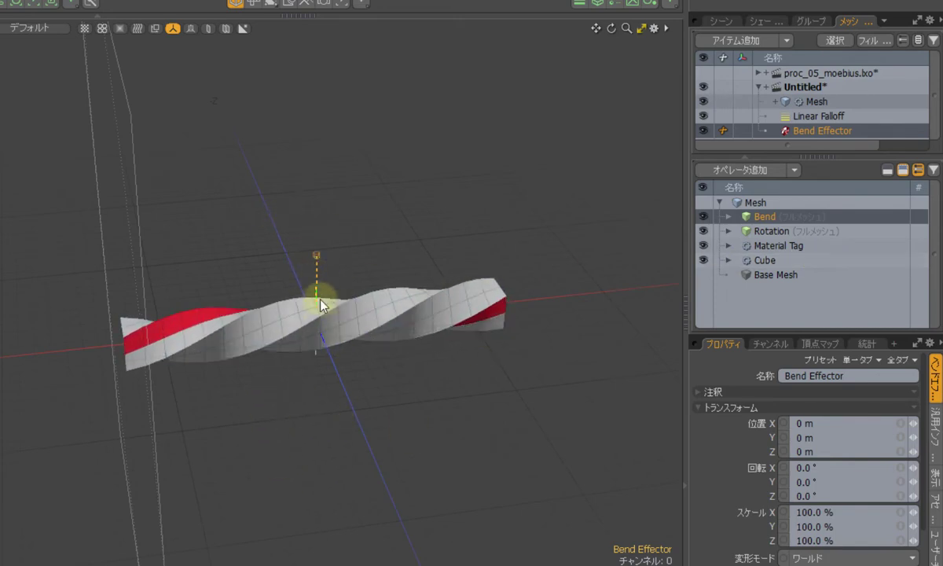
# Step: Set the Bend Effector's axis to X and its length to 5 m, using wireframe display to see its guide
pyautogui.scroll(-3, 798, 491)
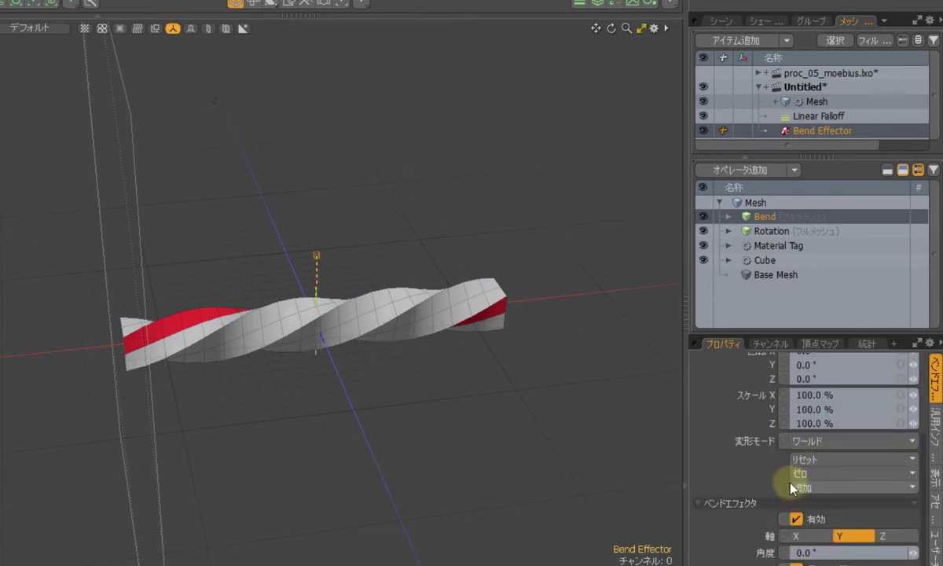
pyautogui.moveTo(146, 340); pyautogui.dragTo(130, 362)
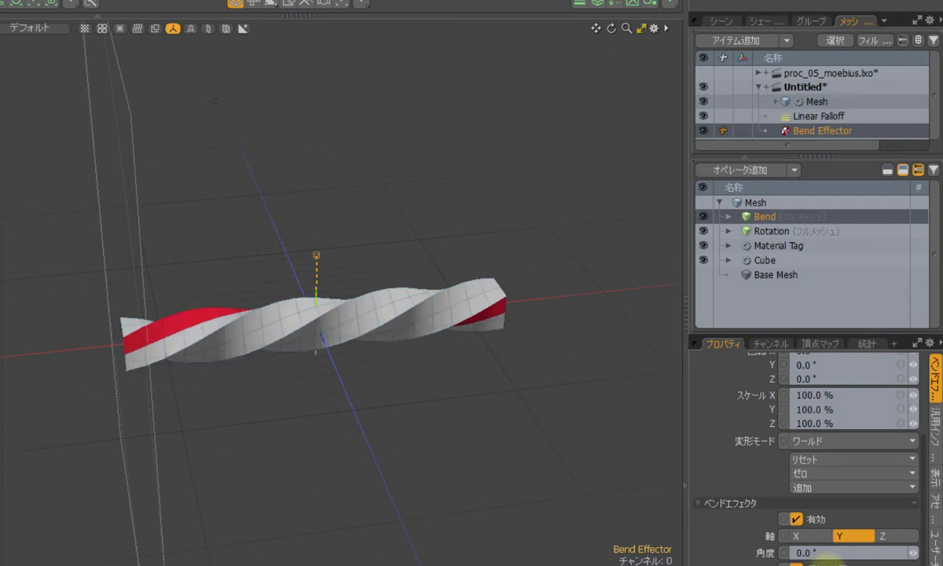
pyautogui.click(806, 535)
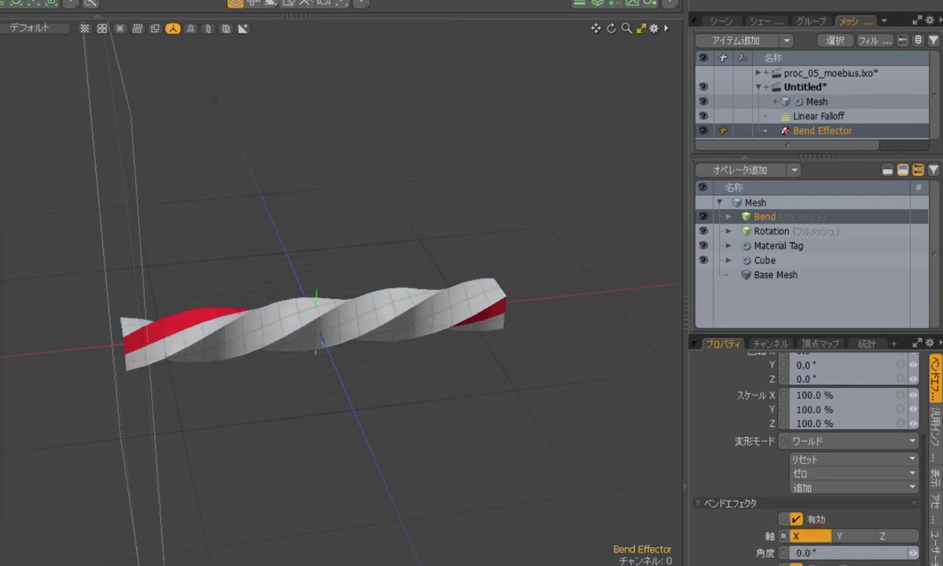
pyautogui.click(31, 27)
pyautogui.click(30, 45)
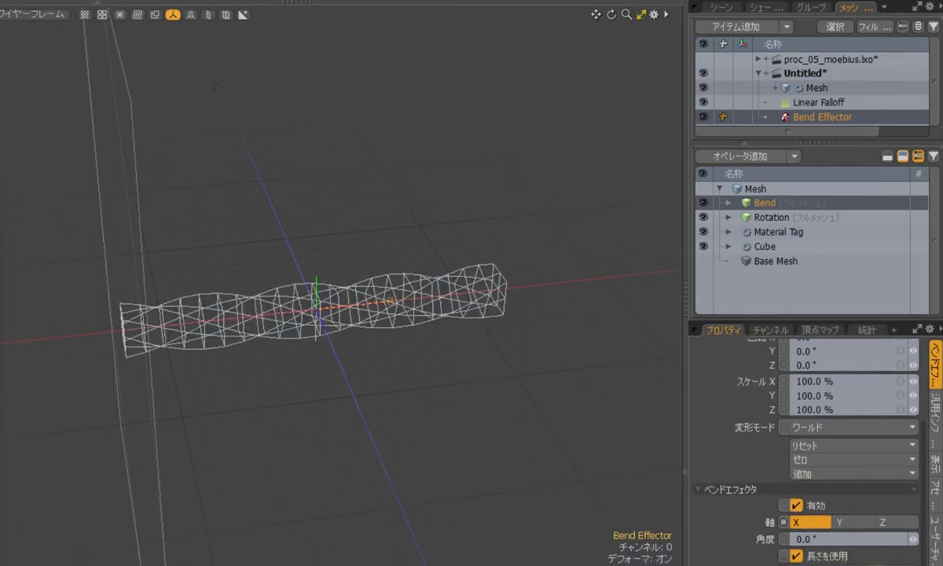
pyautogui.click(828, 517)
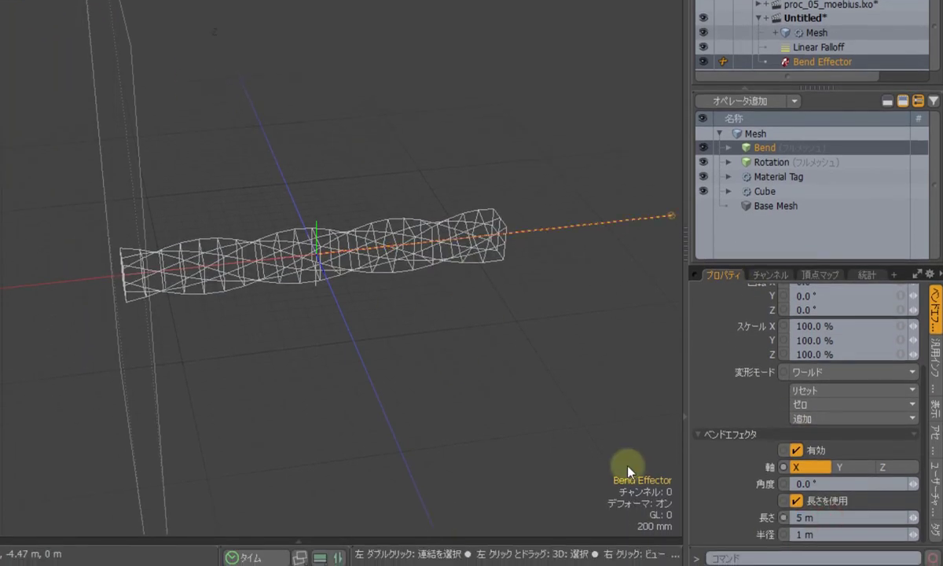
# Step: Set the Bend Effector's X position to -2.5 m and restore the default shading
pyautogui.scroll(4, 771, 389)
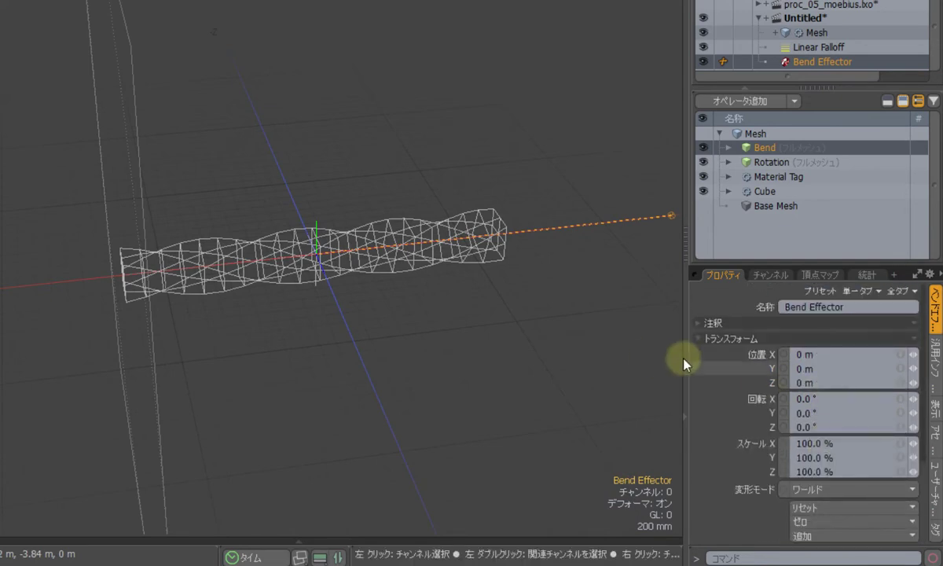
pyautogui.write('-2.5')
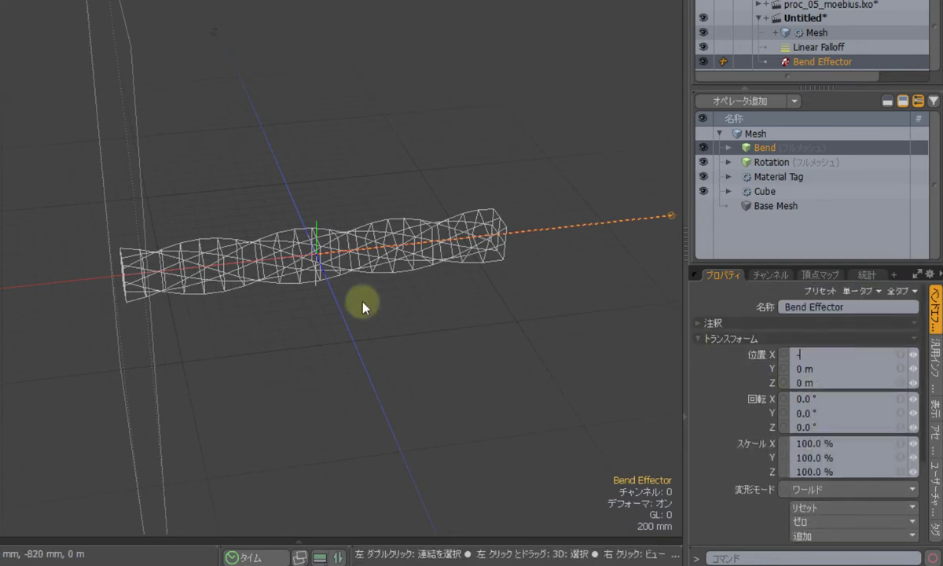
pyautogui.press('Return')
pyautogui.scroll(3, 358, 306)
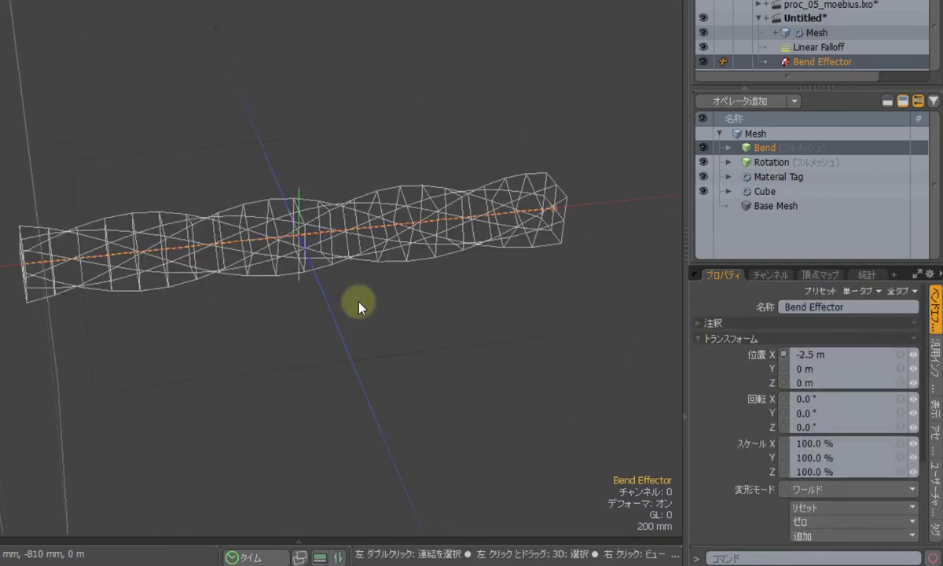
pyautogui.scroll(-1, 358, 307)
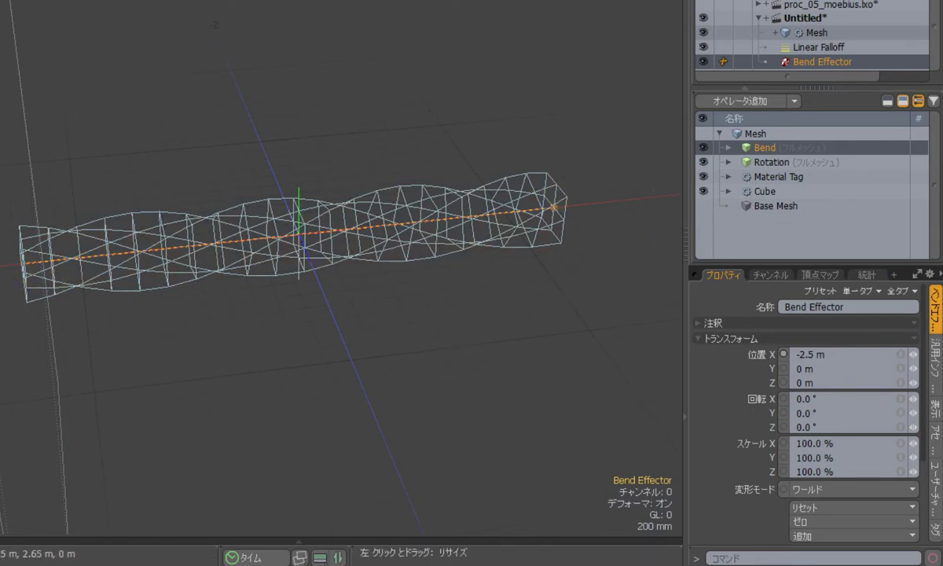
pyautogui.click(16, 62)
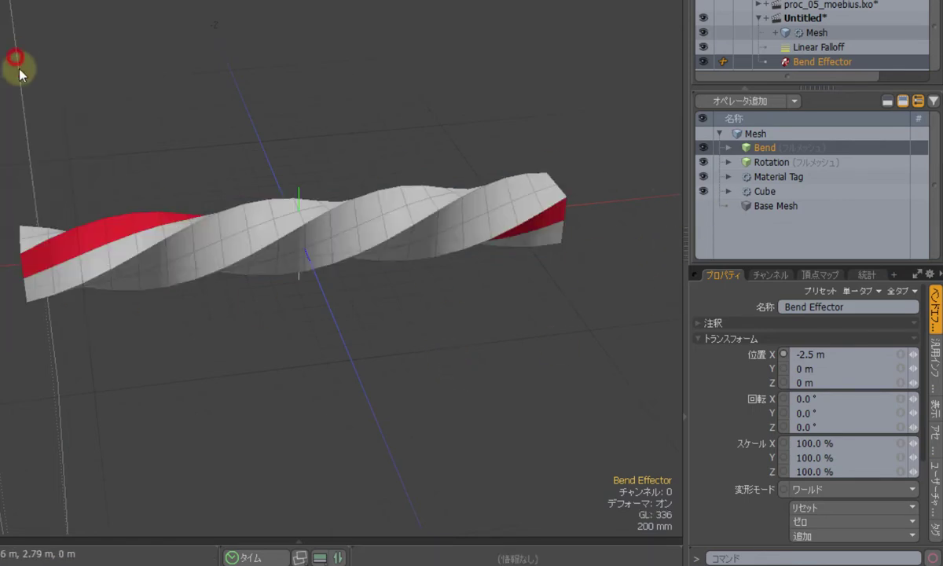
# Step: Bend the twisted bar into a ring by setting the Bend Effector's angle to 360°
pyautogui.scroll(-3, 849, 503)
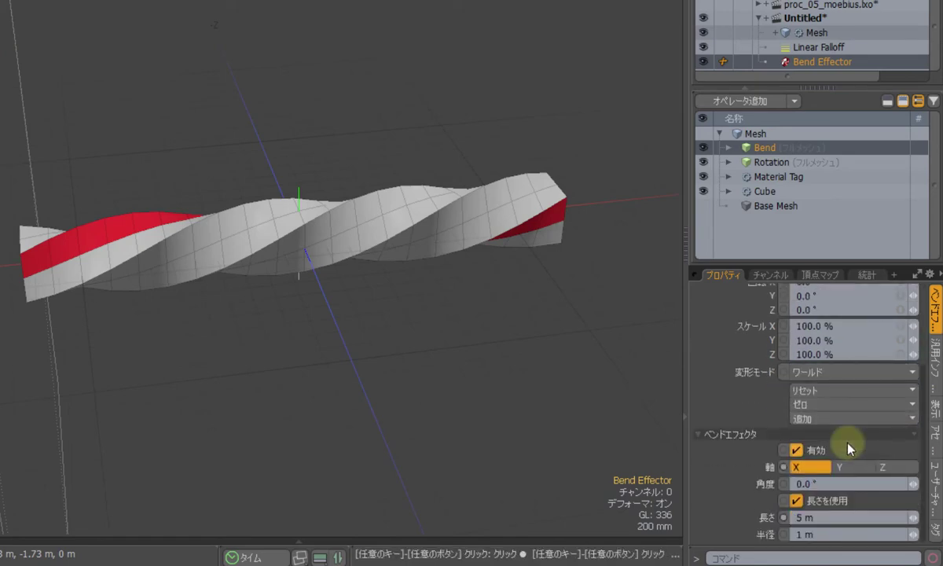
pyautogui.moveTo(916, 485)
pyautogui.mouseDown()
pyautogui.moveTo(926, 479)
pyautogui.moveTo(914, 483)
pyautogui.moveTo(927, 499)
pyautogui.mouseUp()
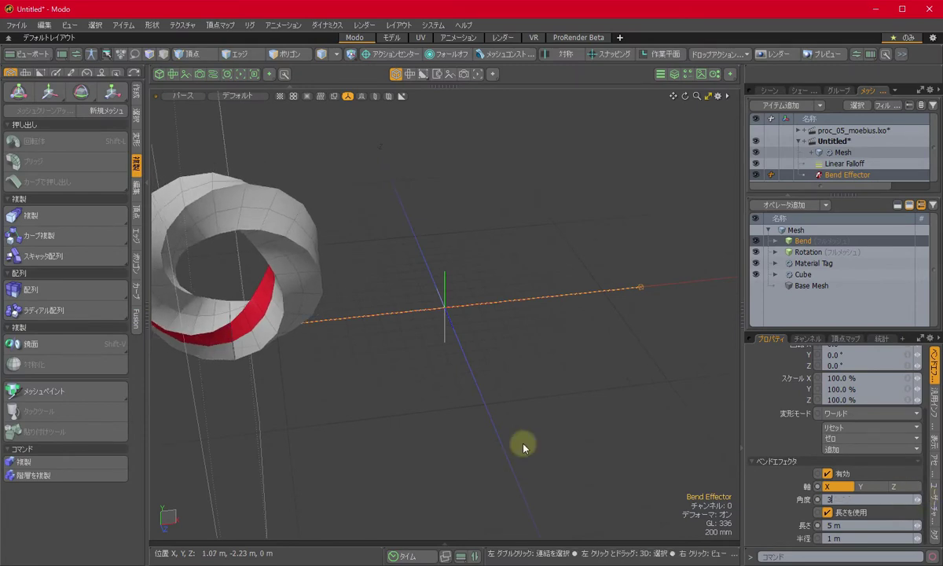
pyautogui.keyDown('alt'); pyautogui.moveTo(328, 344); pyautogui.dragTo(487, 370); pyautogui.keyUp('alt')
pyautogui.scroll(5, 514, 385)
pyautogui.scroll(-2, 515, 386)
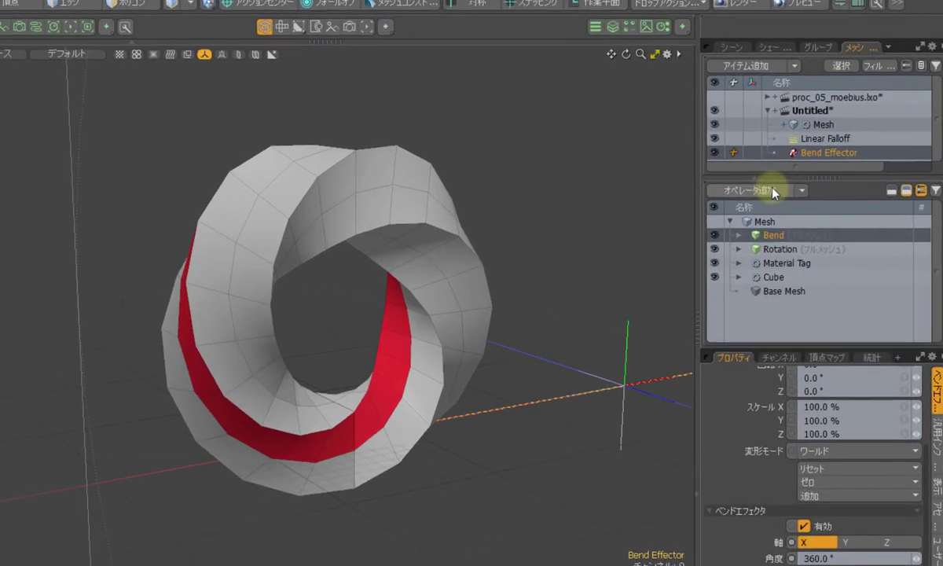
# Step: Add a Set Polygon Type mesh operation above the Bend deformer
pyautogui.click(786, 205)
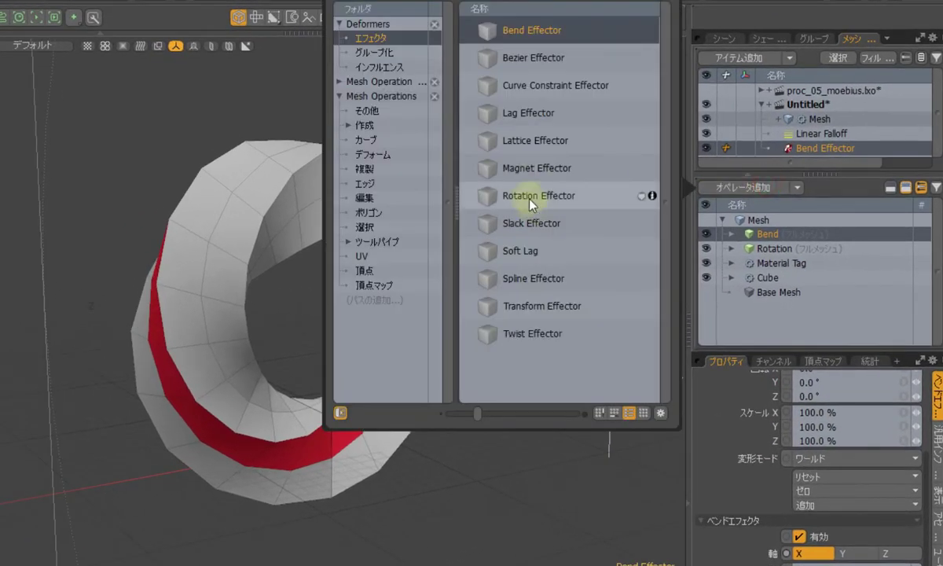
pyautogui.click(371, 211)
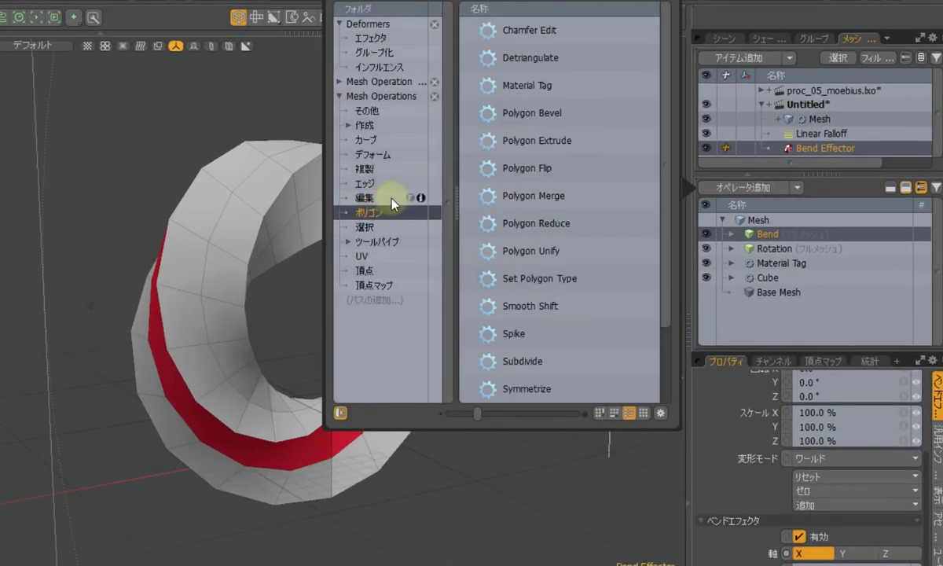
pyautogui.click(566, 279)
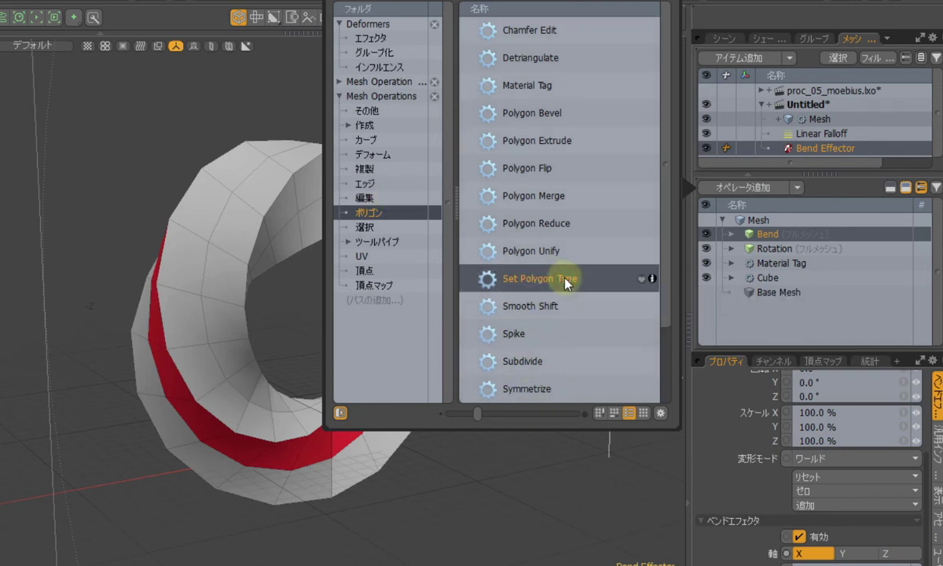
pyautogui.doubleClick(566, 279)
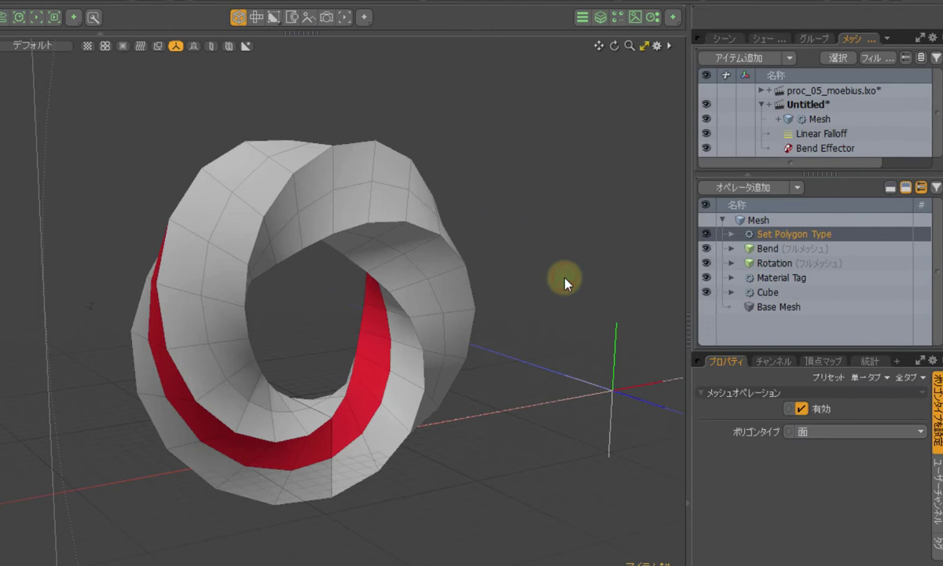
# Step: Set the Set Polygon Type operation's polygon type to Subdivision and inspect the seam where the ring's two ends meet
pyautogui.click(803, 431)
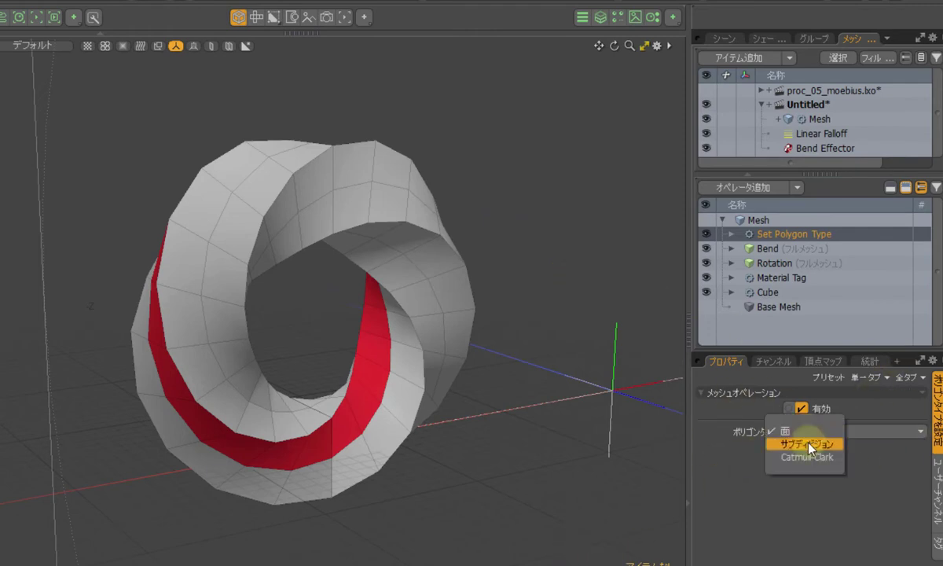
pyautogui.click(809, 444)
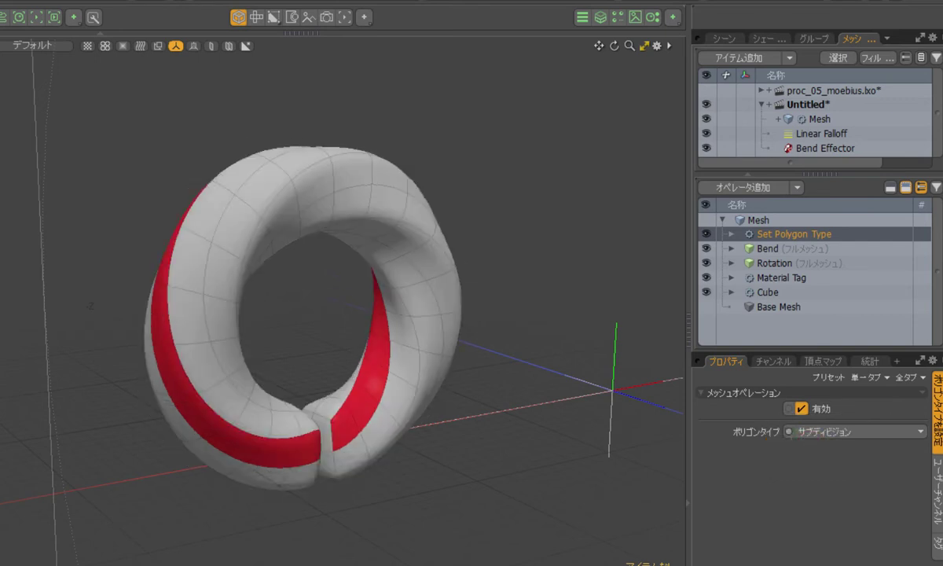
pyautogui.click(344, 158)
pyautogui.click(541, 442)
pyautogui.keyDown('alt'); pyautogui.moveTo(315, 490); pyautogui.dragTo(263, 468); pyautogui.keyUp('alt')
pyautogui.scroll(5, 263, 468)
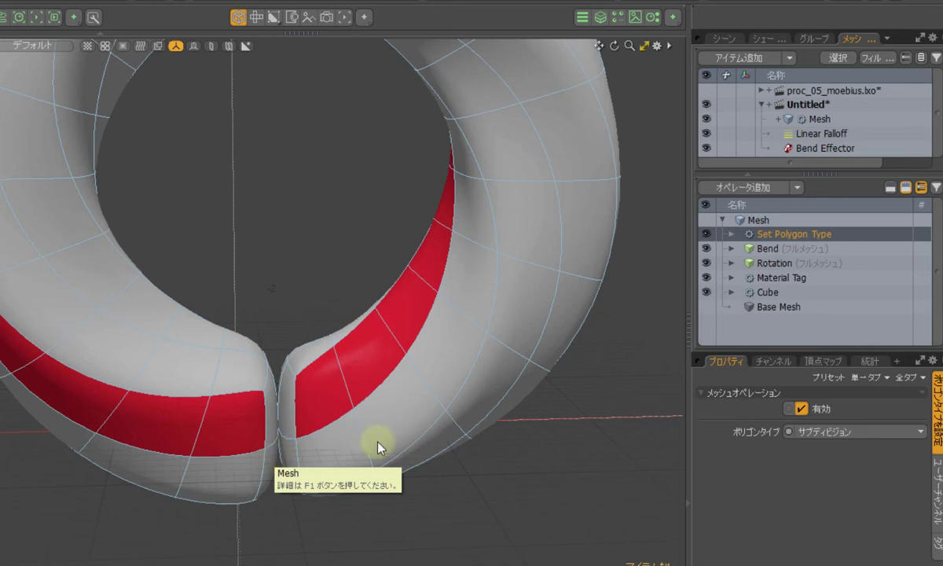
# Step: Compare the ring's seam with the Set Polygon Type operation disabled and re-enabled
pyautogui.keyDown('alt'); pyautogui.moveTo(378, 446); pyautogui.dragTo(259, 472); pyautogui.keyUp('alt')
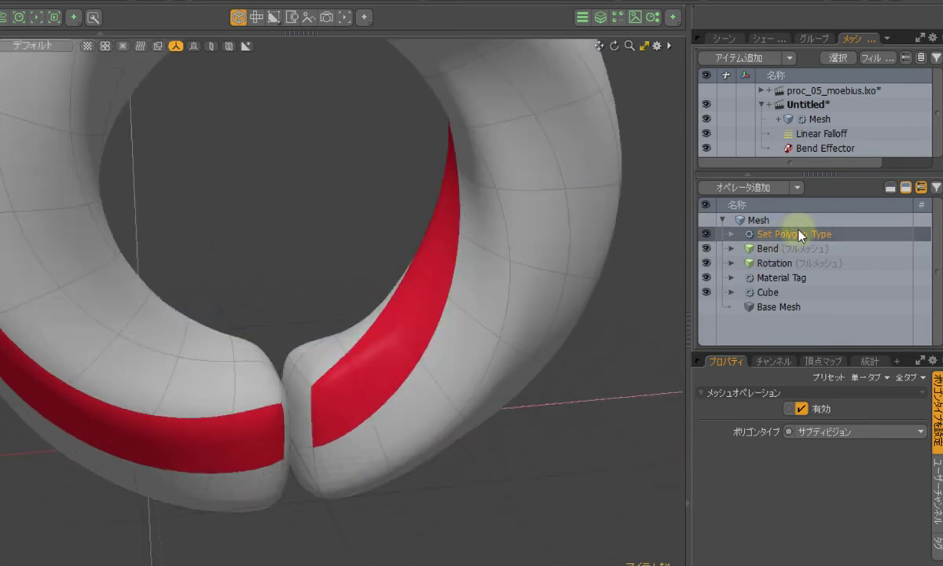
pyautogui.click(706, 234)
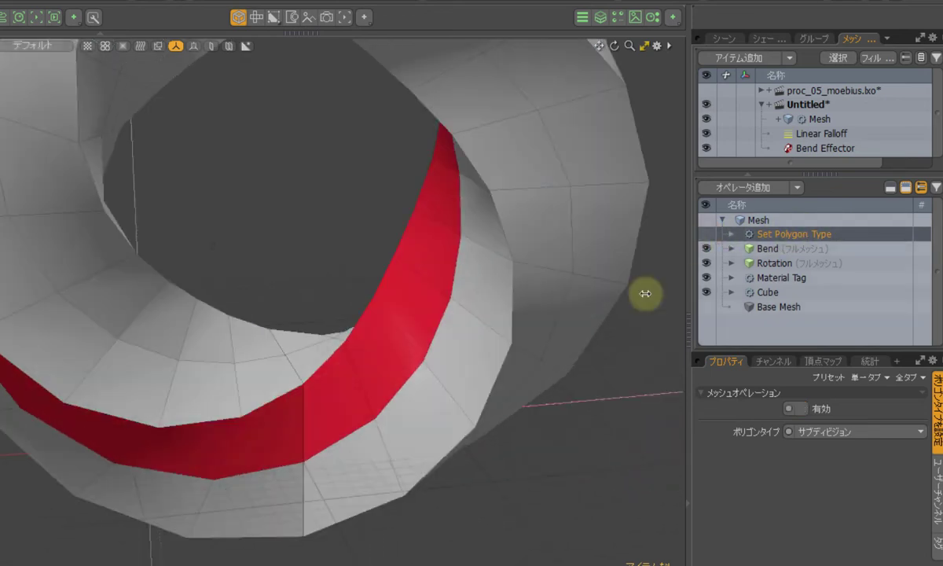
pyautogui.click(707, 234)
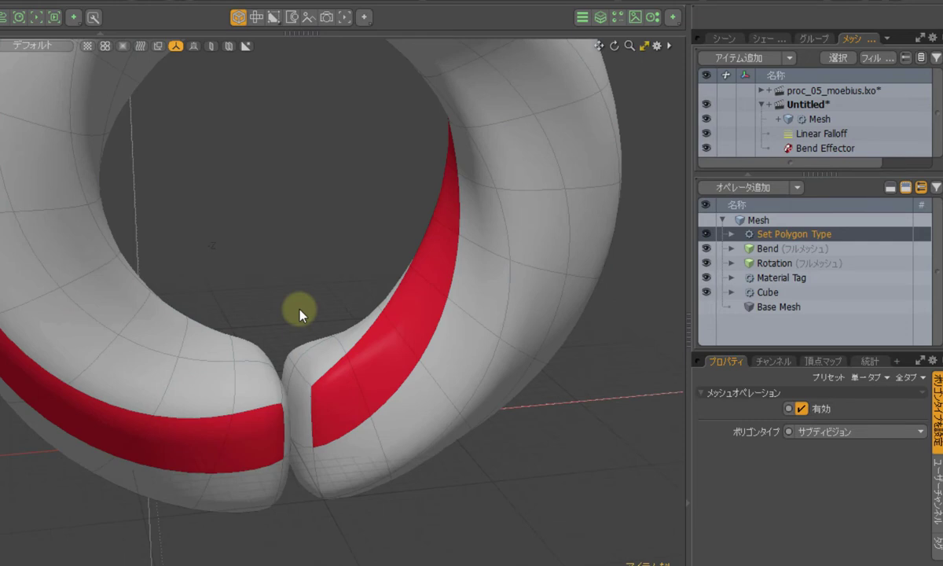
pyautogui.click(330, 412)
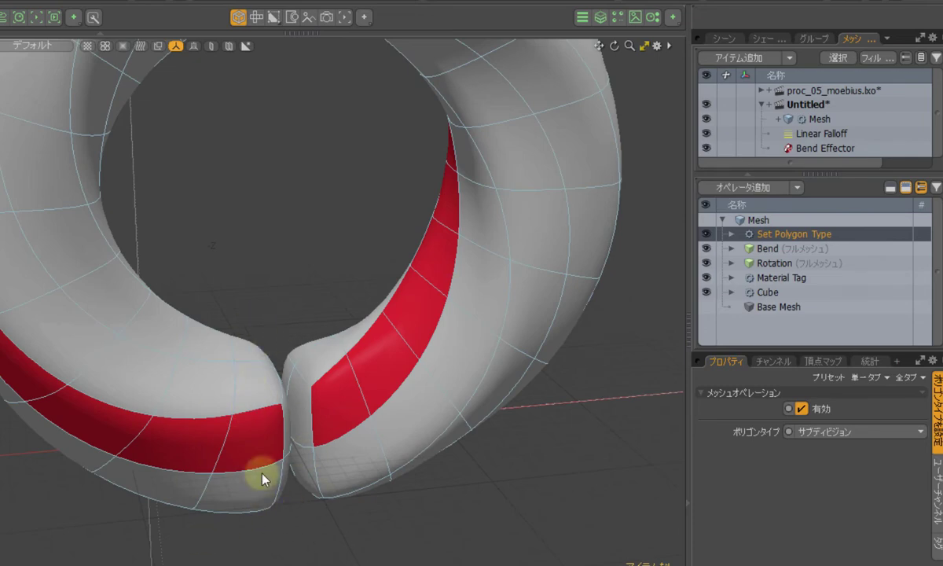
pyautogui.keyDown('alt'); pyautogui.moveTo(424, 381); pyautogui.dragTo(427, 427); pyautogui.keyUp('alt')
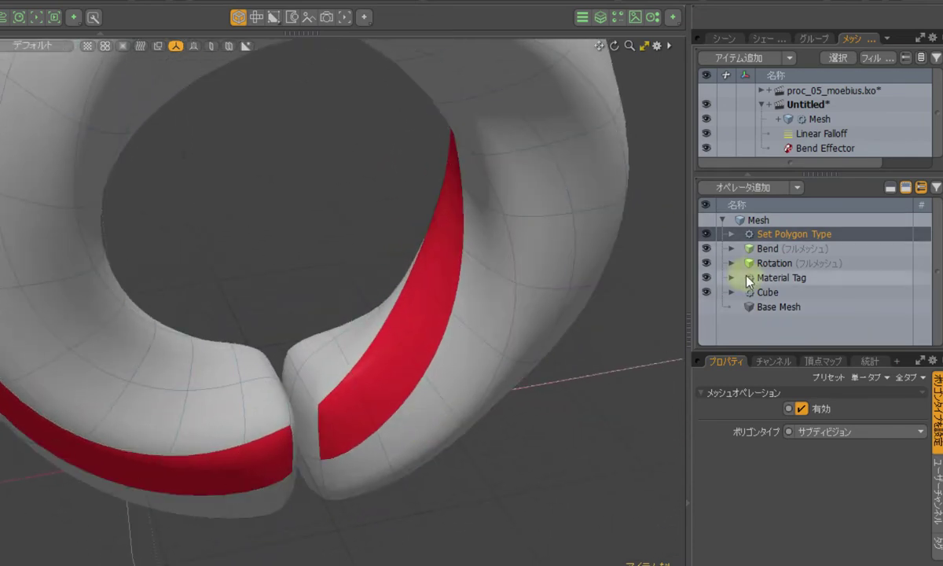
# Step: Add a Delete mesh operation above Set Polygon Type and set its selection type to Polygon
pyautogui.click(772, 188)
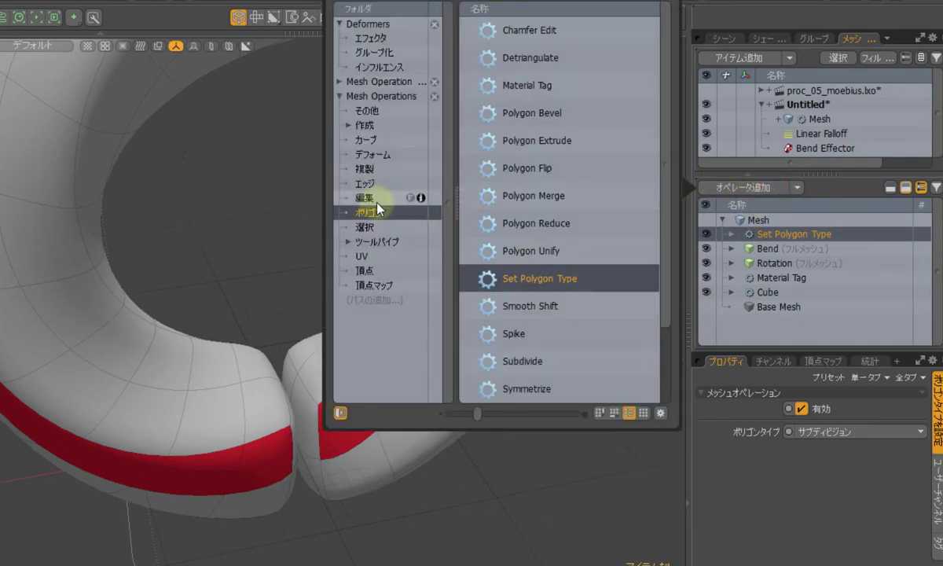
pyautogui.click(355, 197)
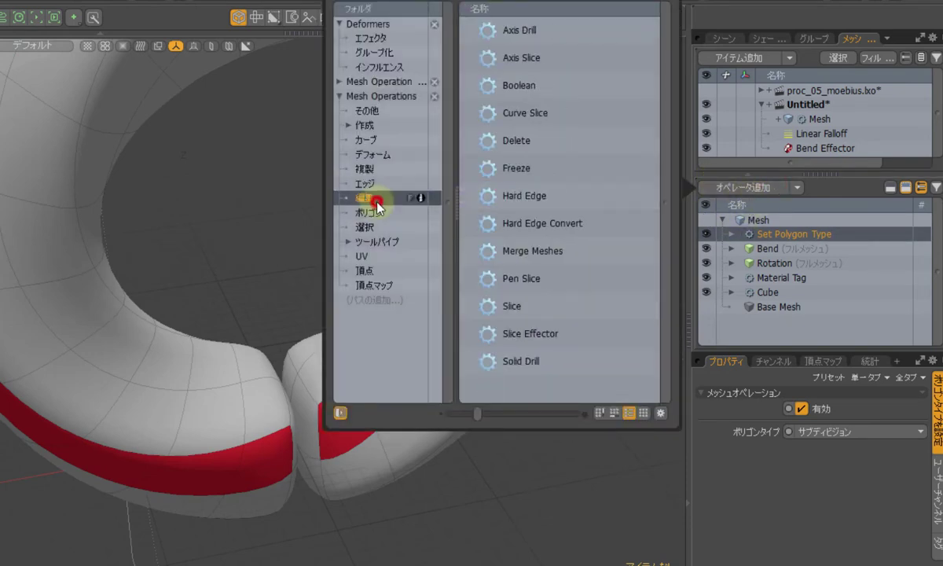
pyautogui.doubleClick(539, 144)
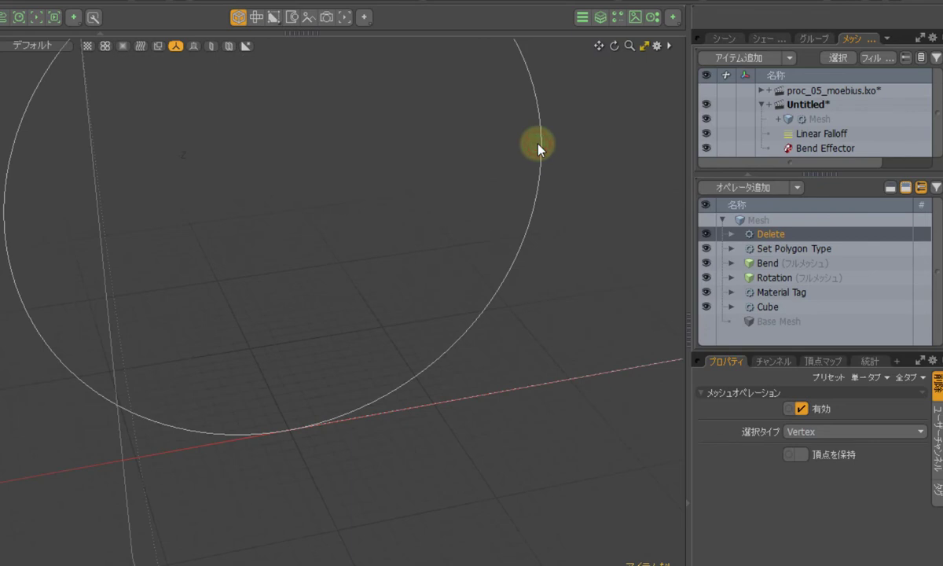
pyautogui.keyDown('alt'); pyautogui.moveTo(178, 289); pyautogui.dragTo(352, 285); pyautogui.keyUp('alt')
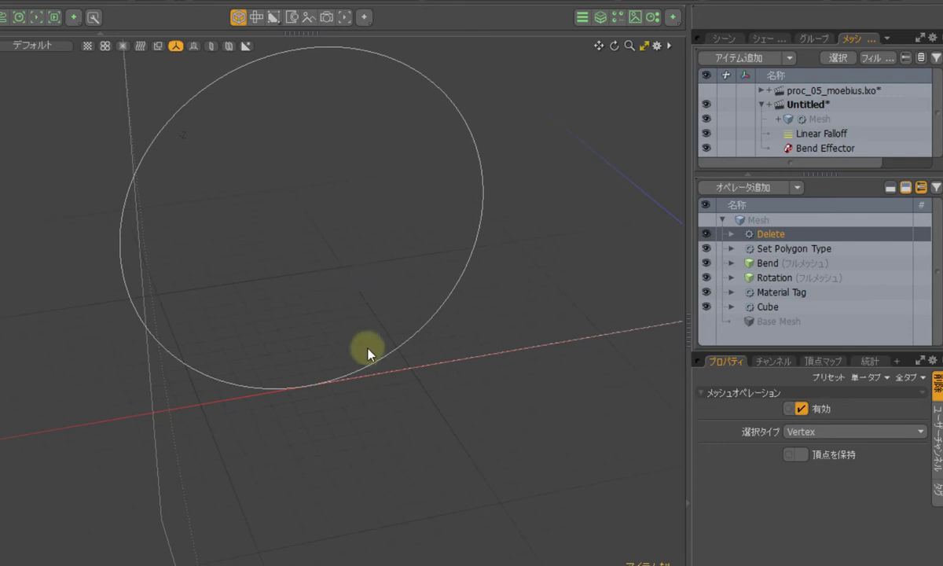
pyautogui.click(859, 433)
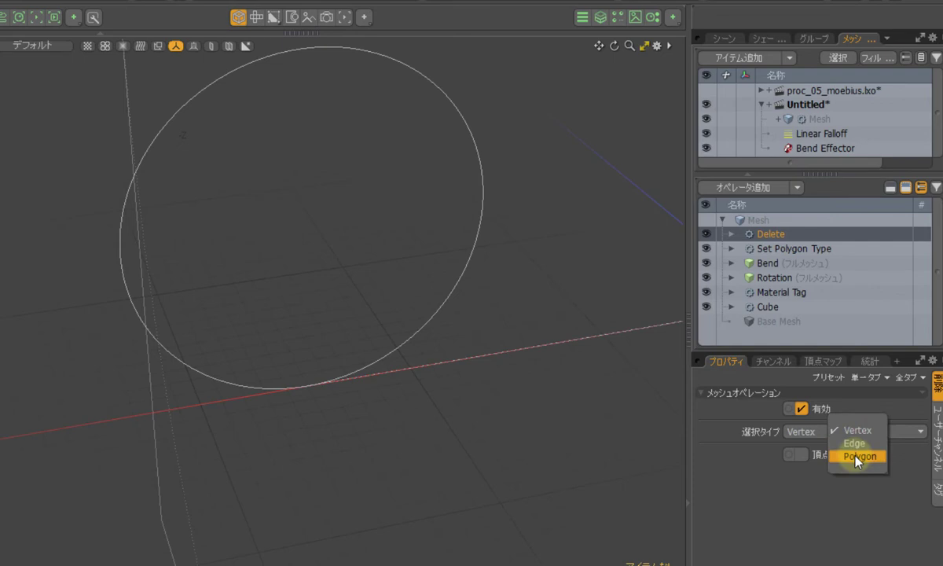
pyautogui.click(857, 458)
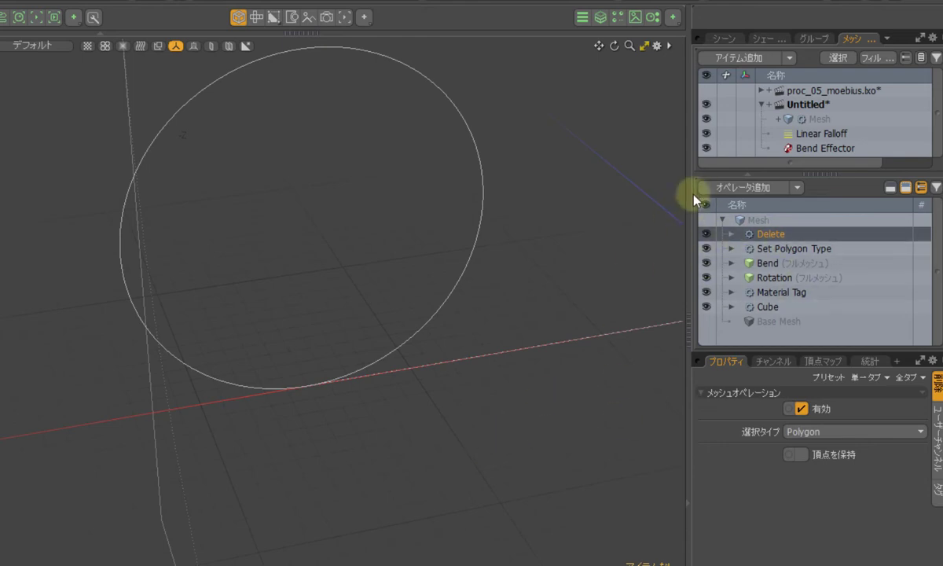
# Step: Add a Select By Falloff modifier to the Delete operation's Selection
pyautogui.click(731, 233)
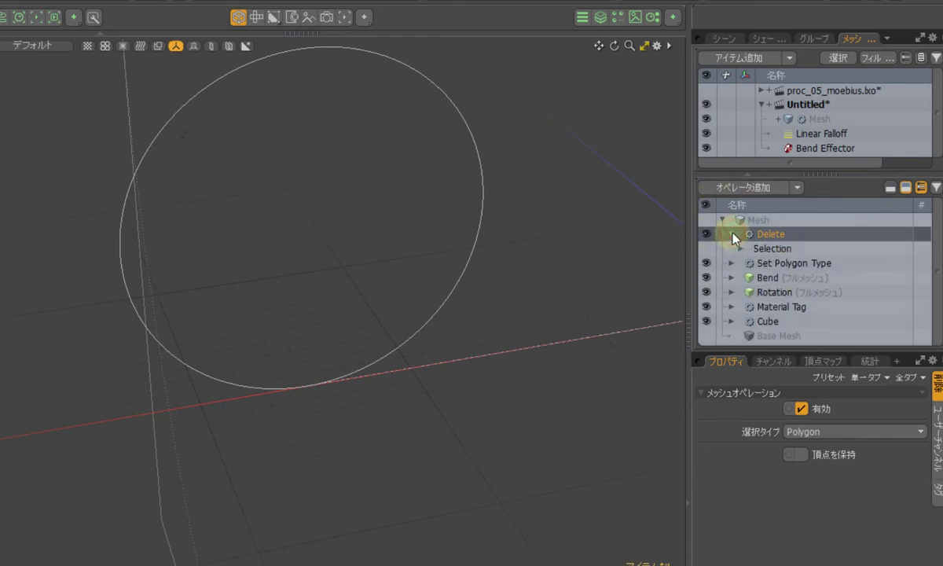
pyautogui.click(741, 249)
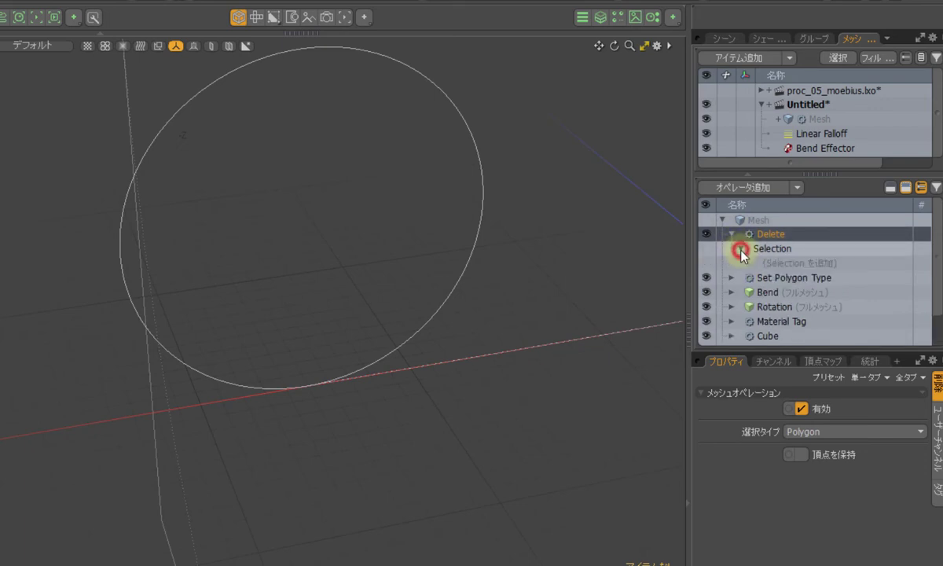
pyautogui.click(831, 264)
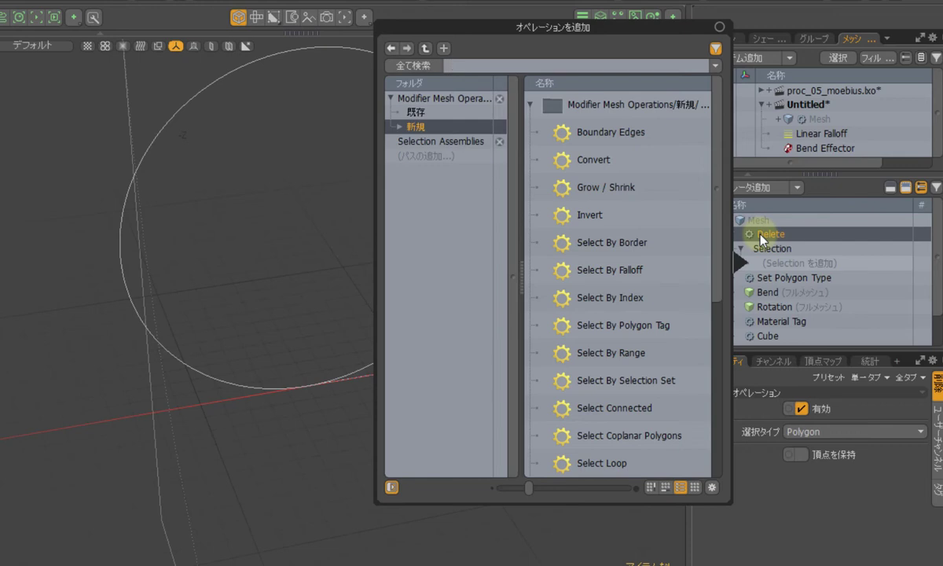
pyautogui.click(608, 270)
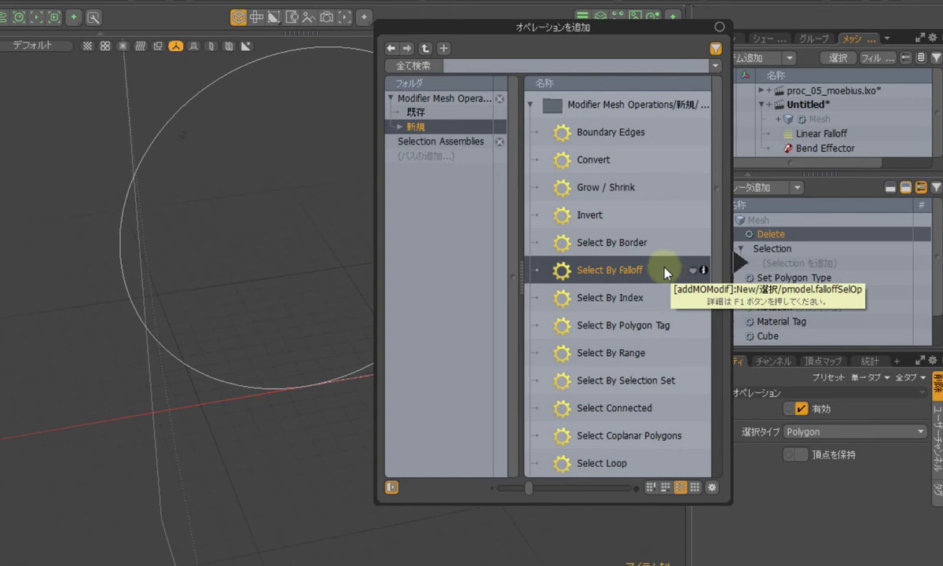
pyautogui.doubleClick(655, 272)
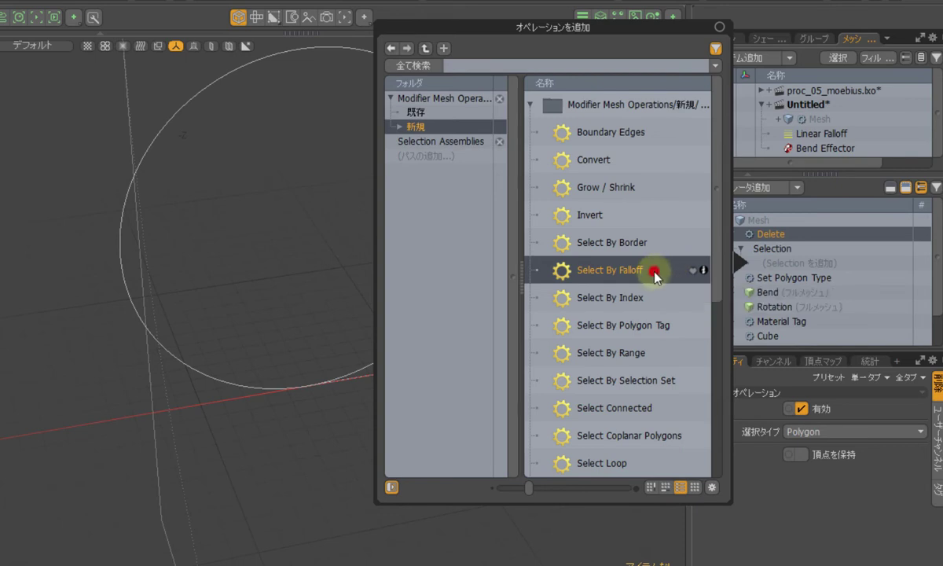
# Step: Add a Radial Falloff to the Select By Falloff modifier
pyautogui.click(750, 262)
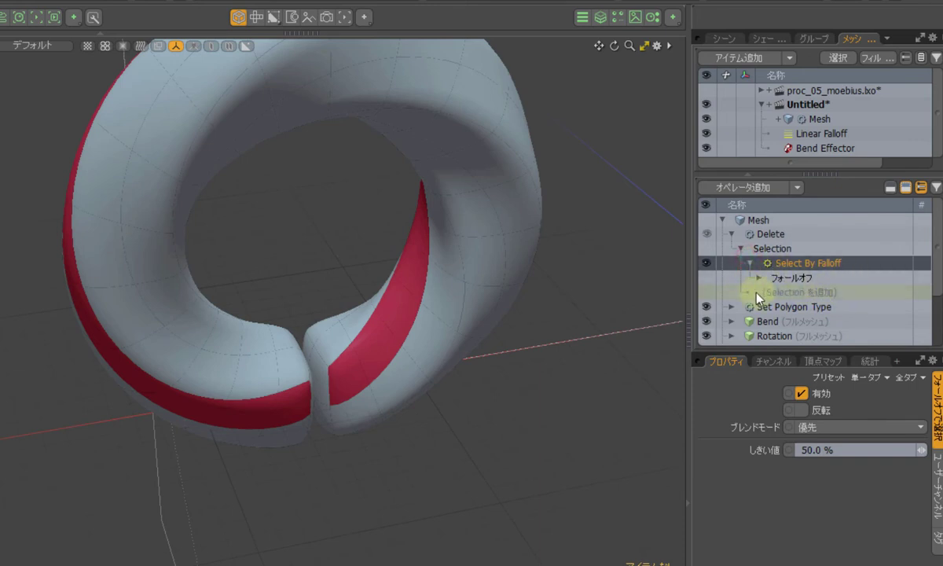
pyautogui.click(759, 278)
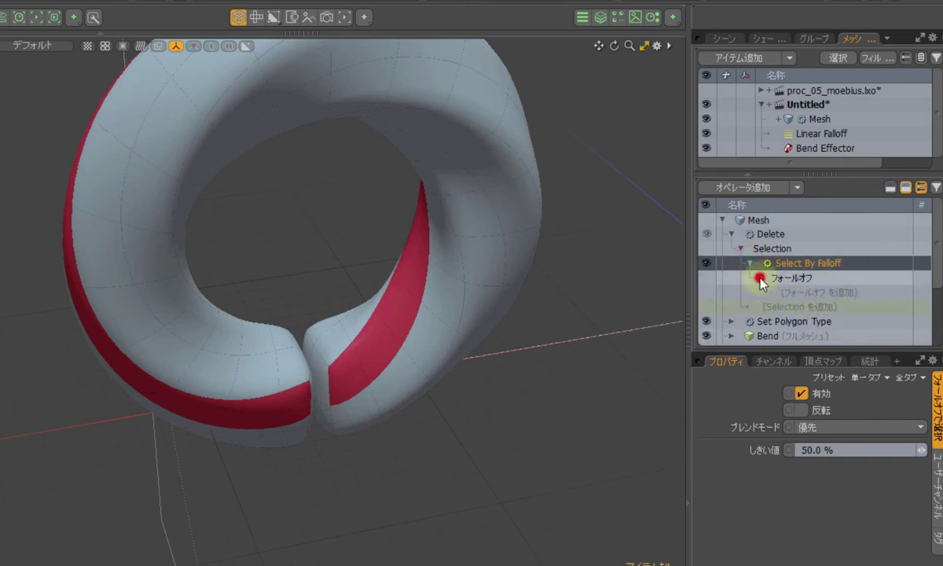
pyautogui.click(813, 296)
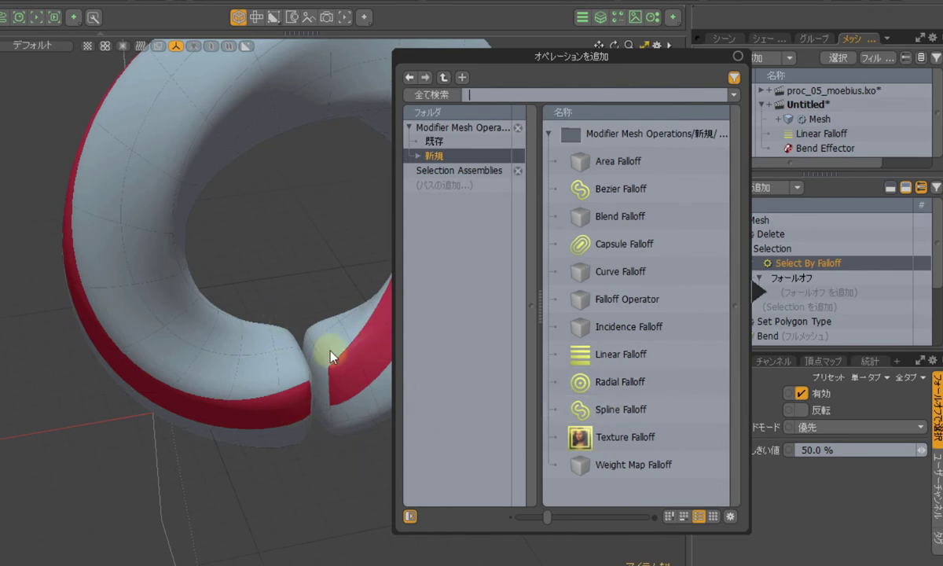
pyautogui.doubleClick(635, 383)
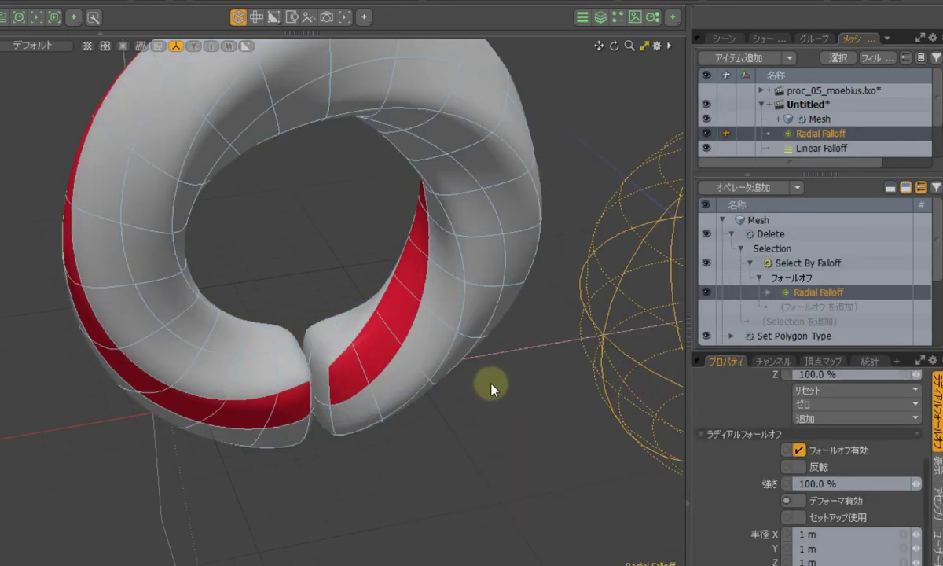
# Step: Move the Radial Falloff along the X axis from the origin to the ring's seam
pyautogui.scroll(2, 490, 385)
pyautogui.keyDown('alt'); pyautogui.moveTo(368, 445); pyautogui.dragTo(505, 400); pyautogui.keyUp('alt')
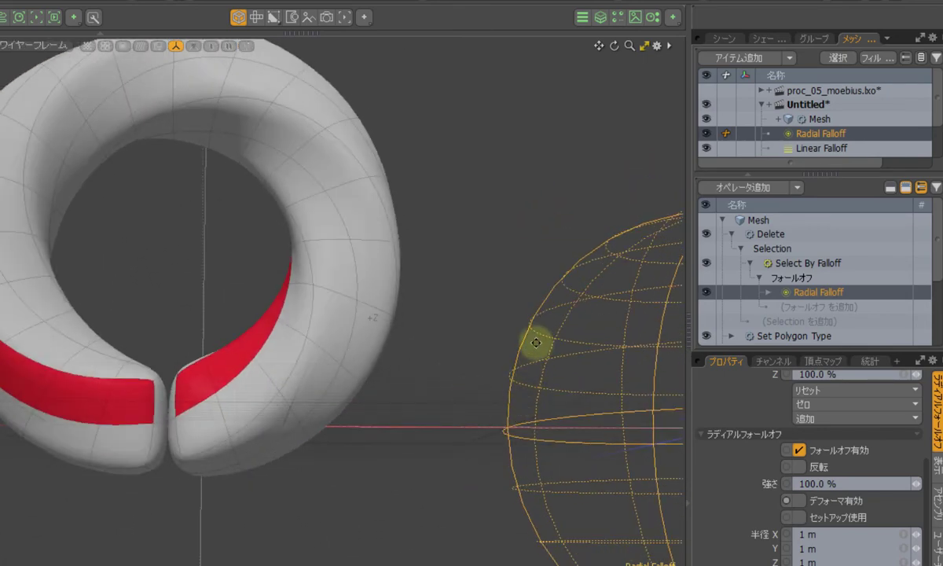
pyautogui.keyDown('alt'); pyautogui.moveTo(537, 326); pyautogui.dragTo(532, 402); pyautogui.keyUp('alt')
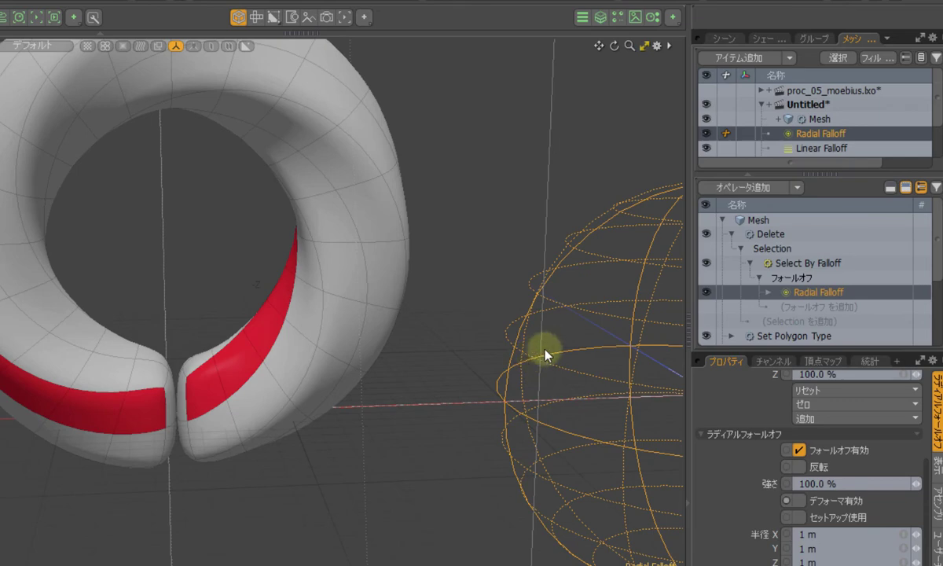
pyautogui.scroll(-3, 627, 426)
pyautogui.keyDown('alt'); pyautogui.keyDown('shift'); pyautogui.moveTo(623, 418); pyautogui.dragTo(517, 427); pyautogui.keyUp('shift'); pyautogui.keyUp('alt')
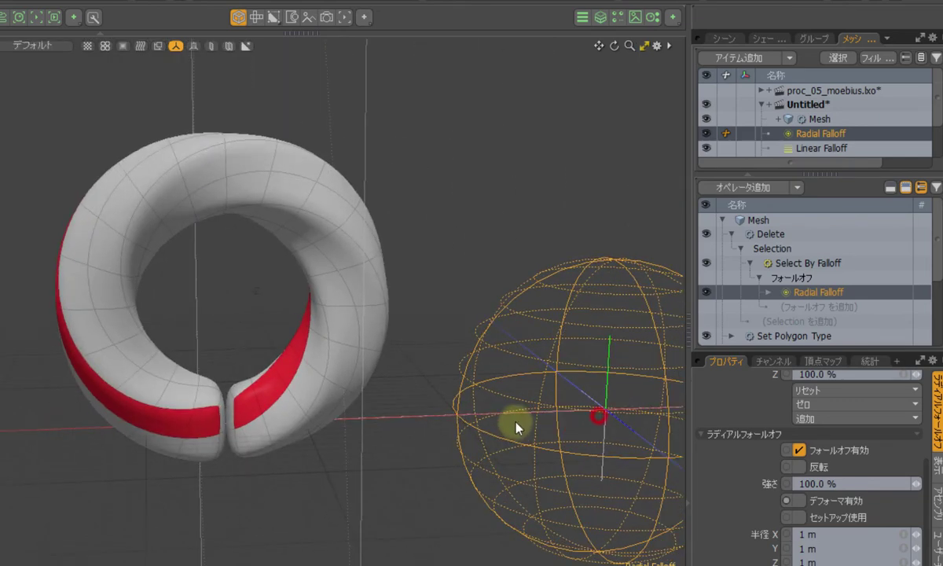
pyautogui.press('w')
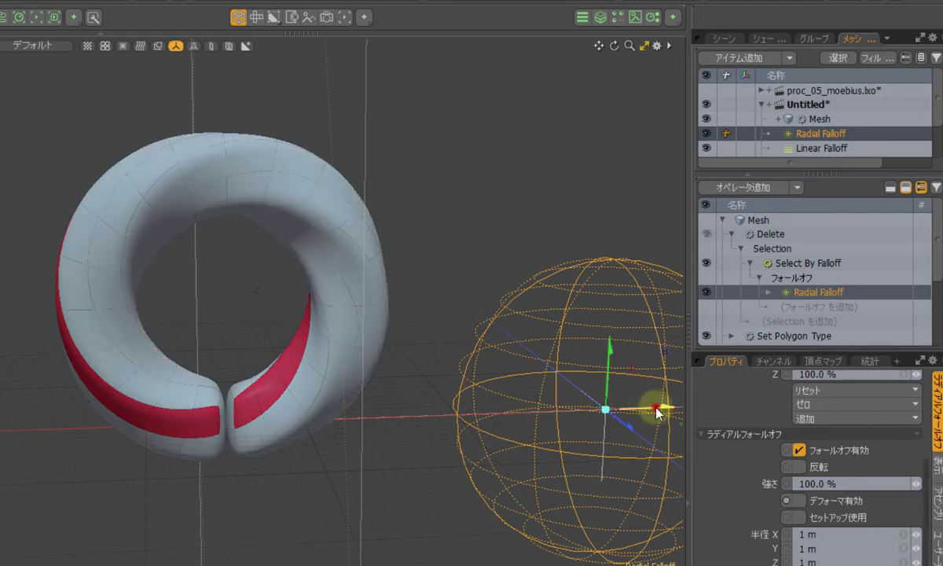
pyautogui.moveTo(657, 413); pyautogui.dragTo(276, 424)
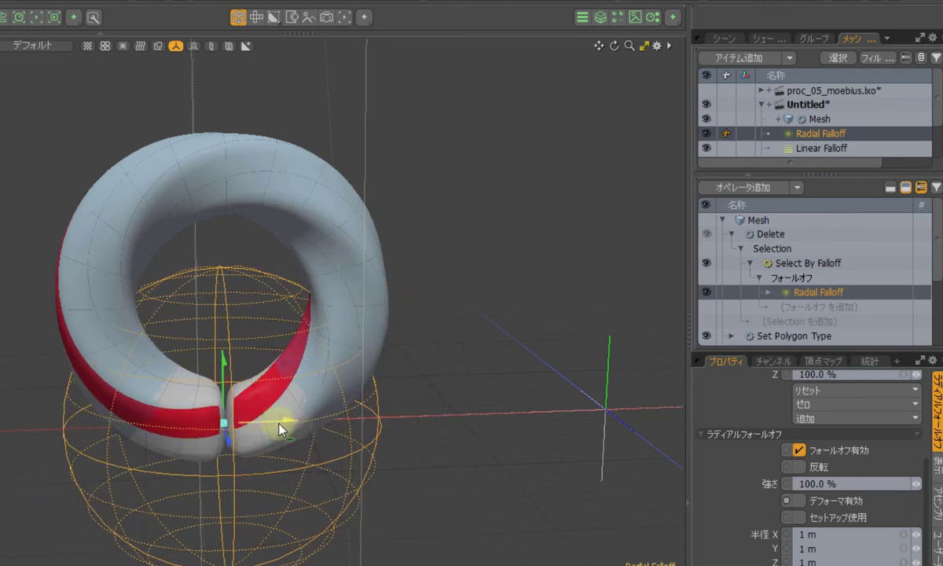
pyautogui.scroll(5, 279, 428)
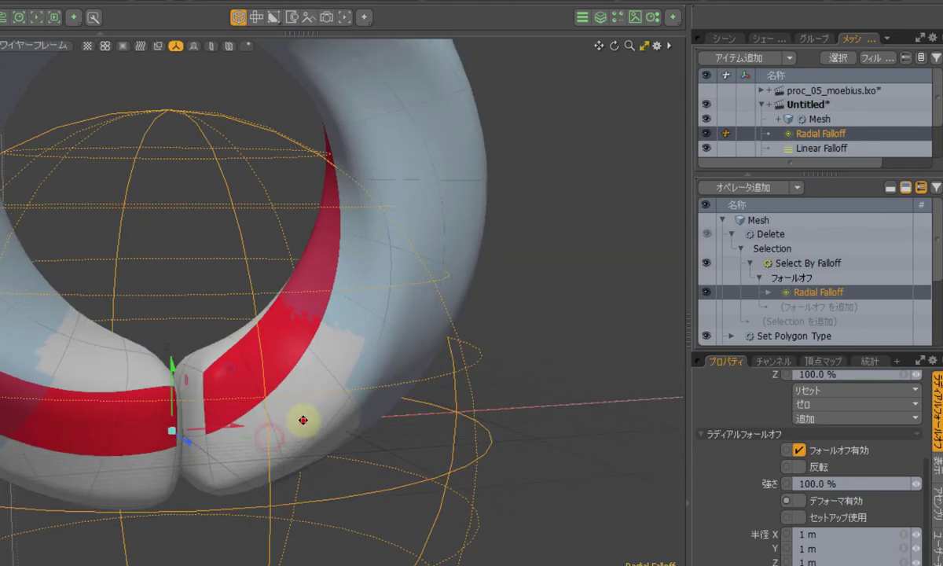
pyautogui.moveTo(302, 419); pyautogui.dragTo(438, 362, button='middle')
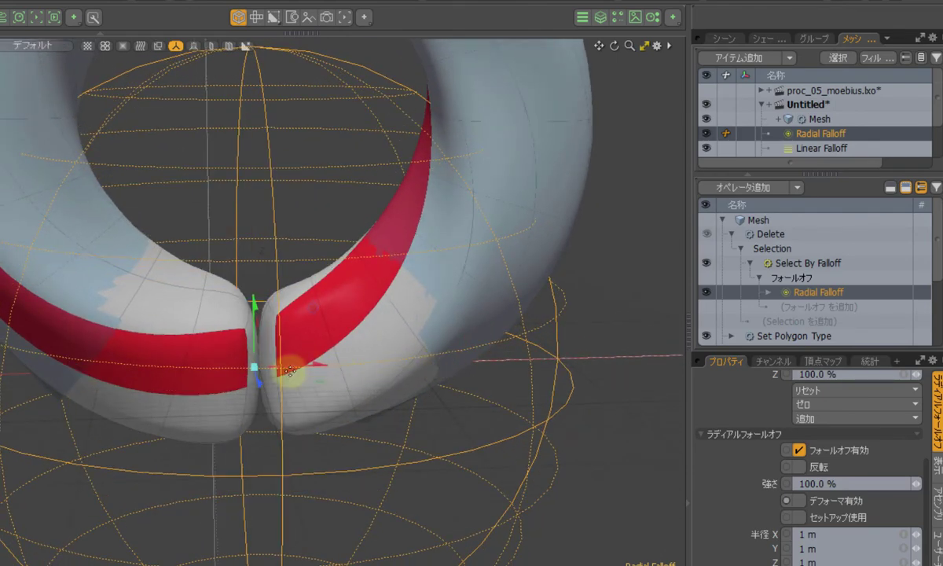
pyautogui.moveTo(297, 368); pyautogui.dragTo(305, 367)
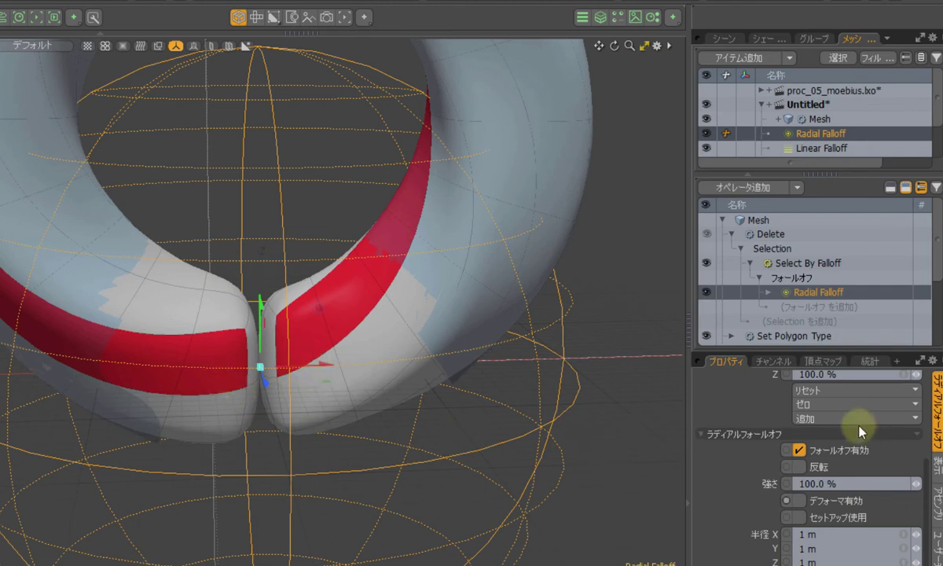
# Step: Set the Radial Falloff's X position to -2.5 m
pyautogui.scroll(5, 859, 429)
pyautogui.click(857, 399)
pyautogui.write('-')
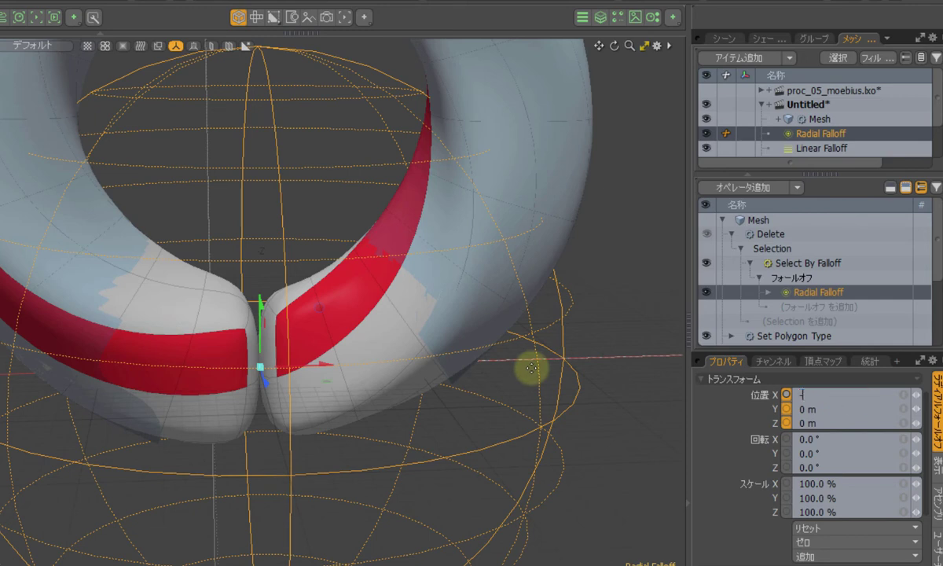
pyautogui.write('2.5')
pyautogui.press('Return')
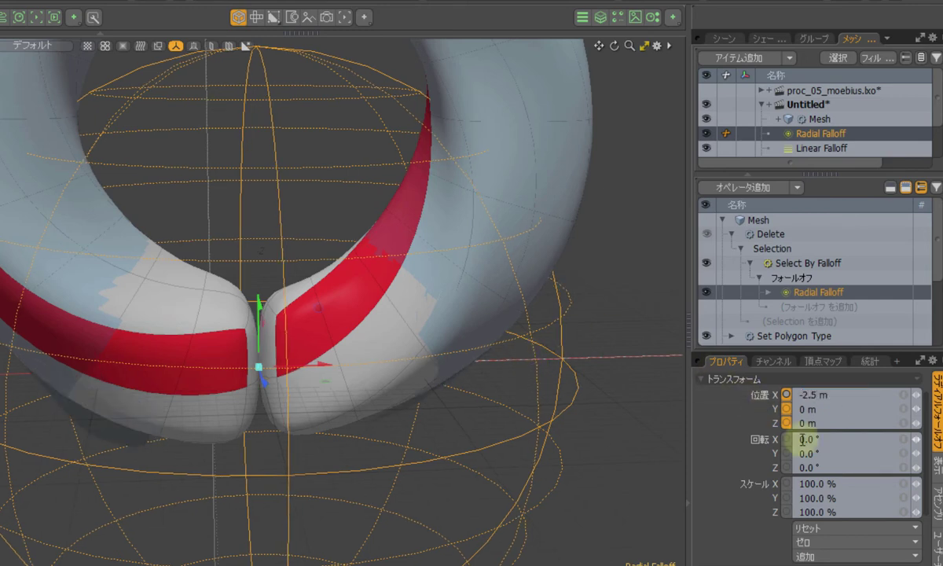
# Step: Reduce the Radial Falloff's X radius to 116 mm, and select the Mesh item to inspect the ring's seam
pyautogui.moveTo(383, 476); pyautogui.dragTo(371, 419, button='middle')
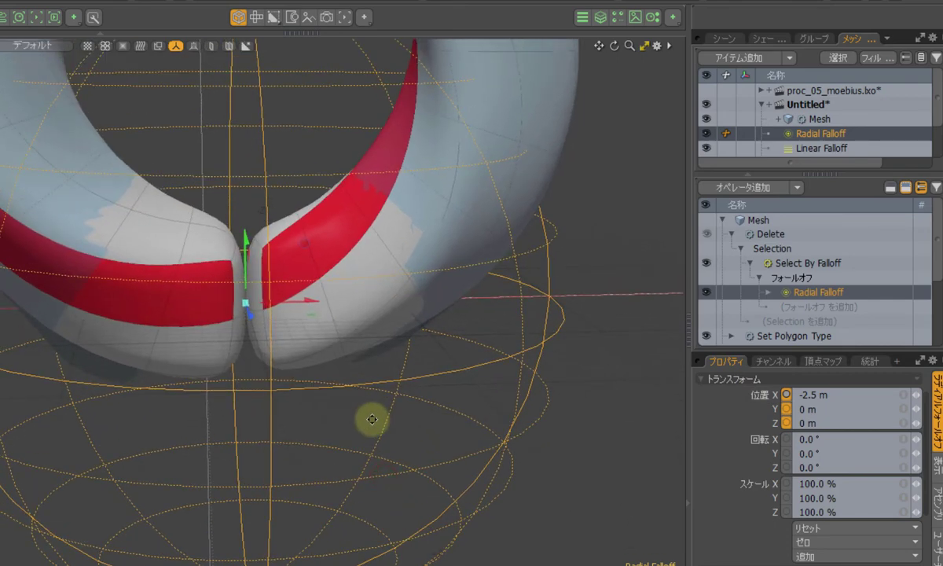
pyautogui.scroll(-2, 372, 419)
pyautogui.scroll(-4, 829, 529)
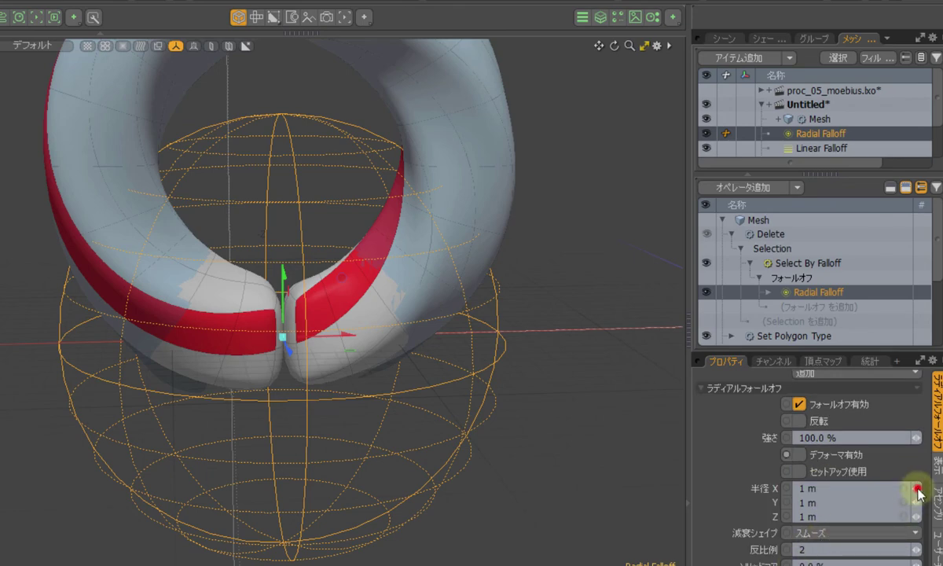
pyautogui.moveTo(918, 492)
pyautogui.mouseDown()
pyautogui.moveTo(896, 489)
pyautogui.moveTo(915, 487)
pyautogui.mouseUp()
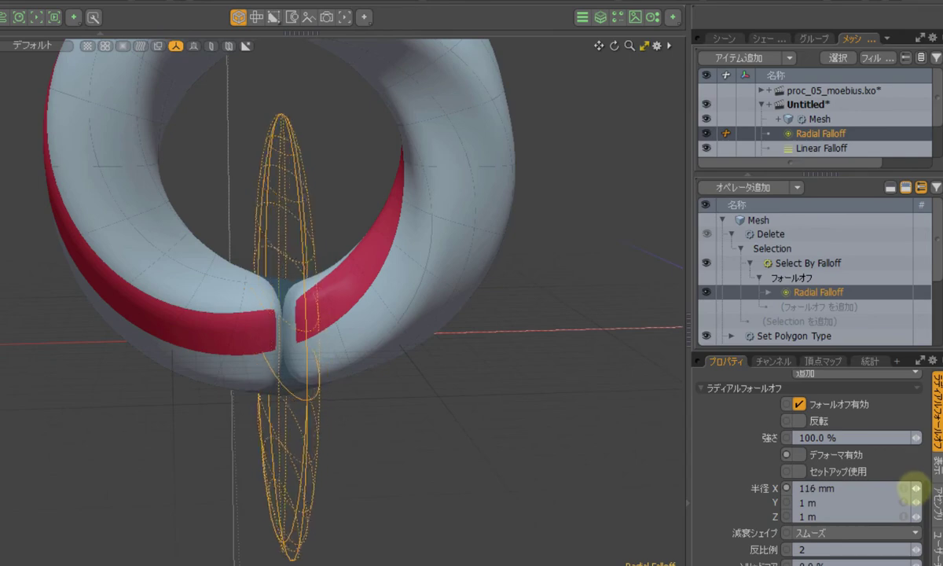
pyautogui.click(775, 220)
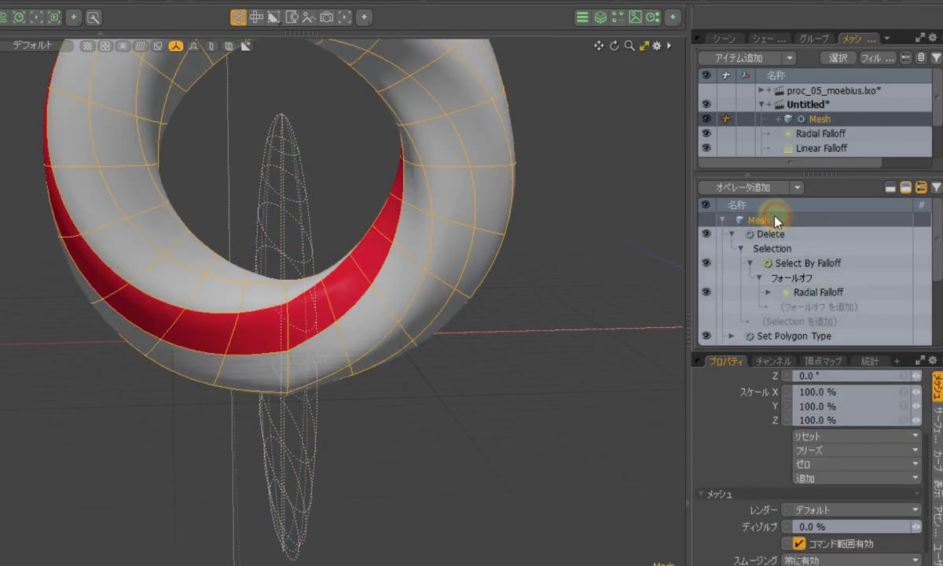
pyautogui.keyDown('alt'); pyautogui.moveTo(326, 354); pyautogui.dragTo(396, 446); pyautogui.keyUp('alt')
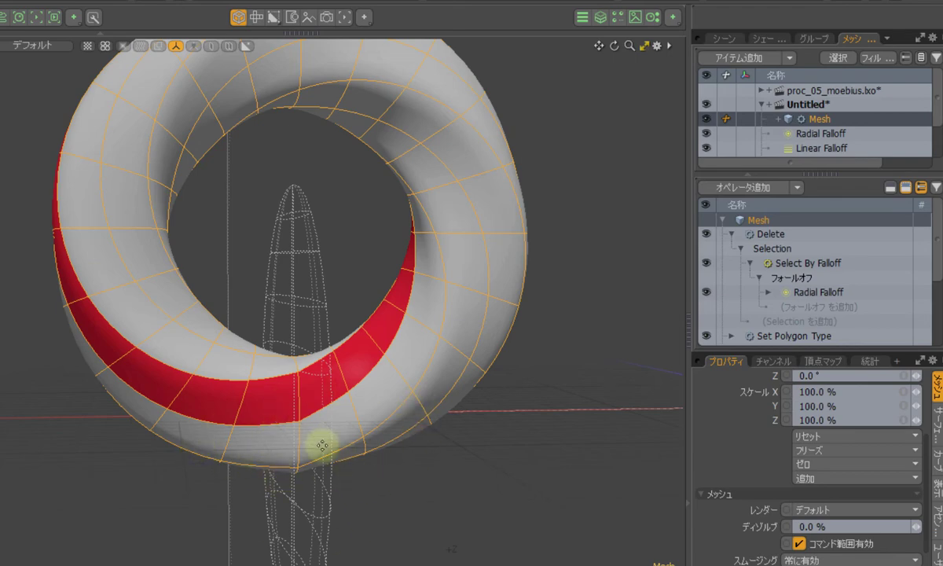
# Step: Examine the ring's seam up close from several angles
pyautogui.scroll(5, 315, 467)
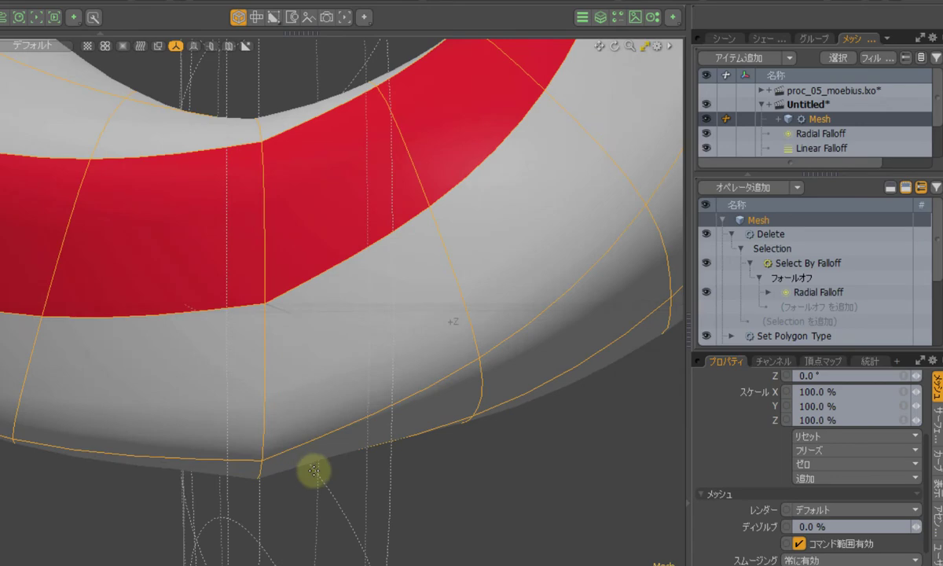
pyautogui.keyDown('alt'); pyautogui.moveTo(314, 470); pyautogui.dragTo(311, 472); pyautogui.keyUp('alt')
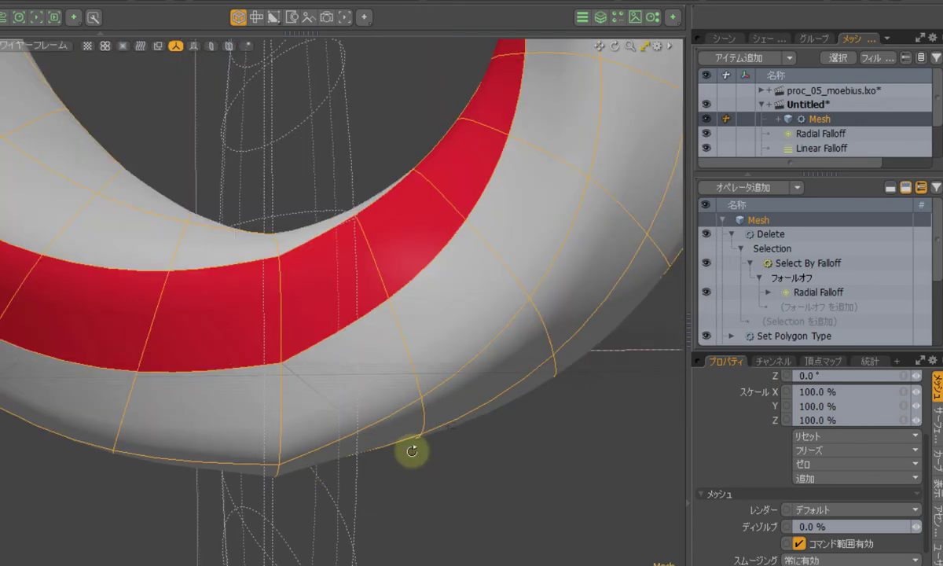
pyautogui.keyDown('alt'); pyautogui.moveTo(412, 451); pyautogui.dragTo(177, 428); pyautogui.keyUp('alt')
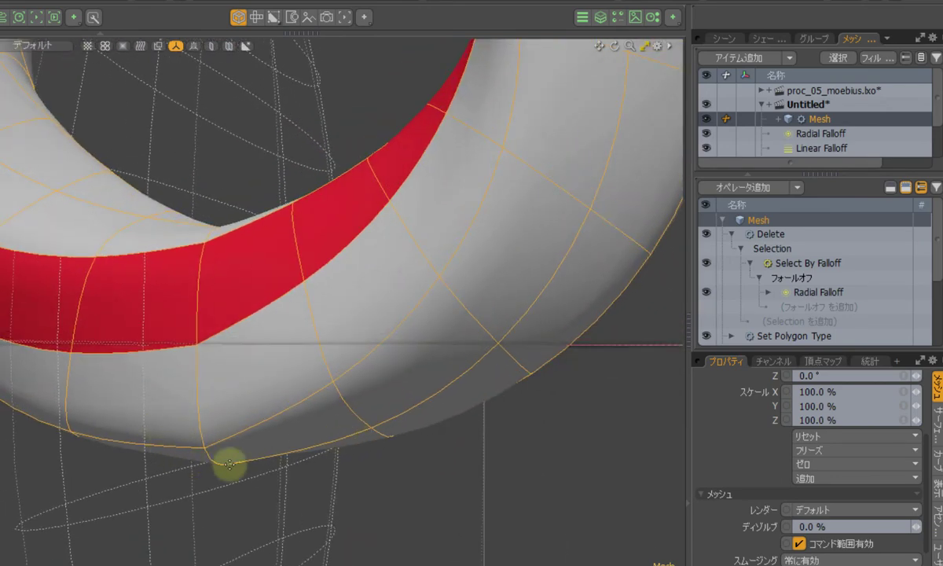
pyautogui.keyDown('alt'); pyautogui.moveTo(249, 455); pyautogui.dragTo(323, 370); pyautogui.keyUp('alt')
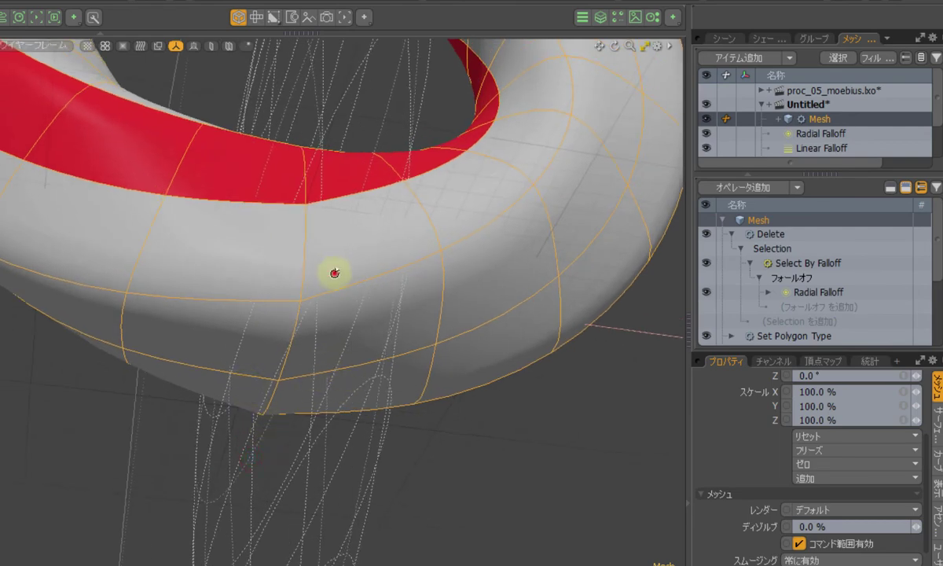
pyautogui.keyDown('alt'); pyautogui.moveTo(334, 272); pyautogui.dragTo(309, 333); pyautogui.keyUp('alt')
pyautogui.keyDown('alt'); pyautogui.moveTo(403, 518); pyautogui.dragTo(119, 373); pyautogui.keyUp('alt')
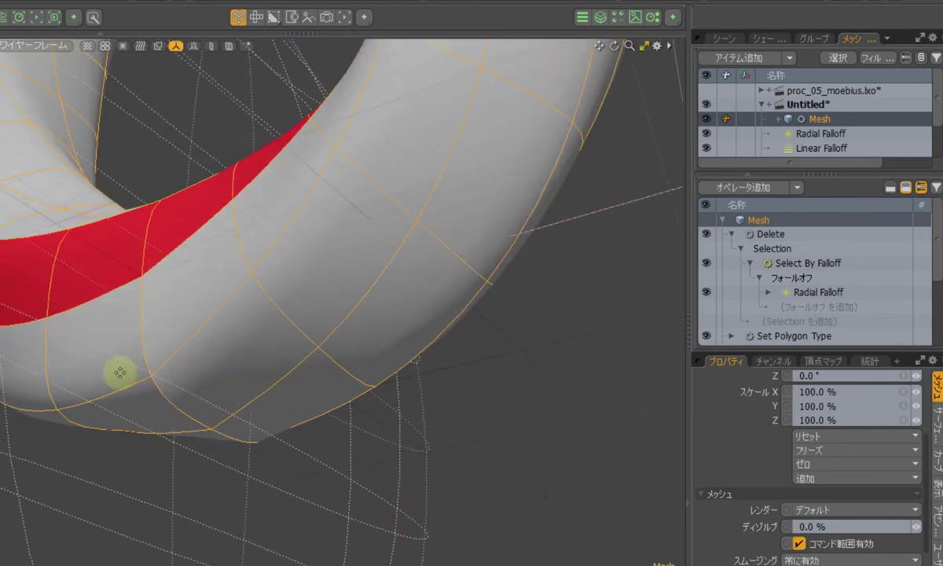
pyautogui.keyDown('alt'); pyautogui.moveTo(200, 322); pyautogui.dragTo(324, 411); pyautogui.keyUp('alt')
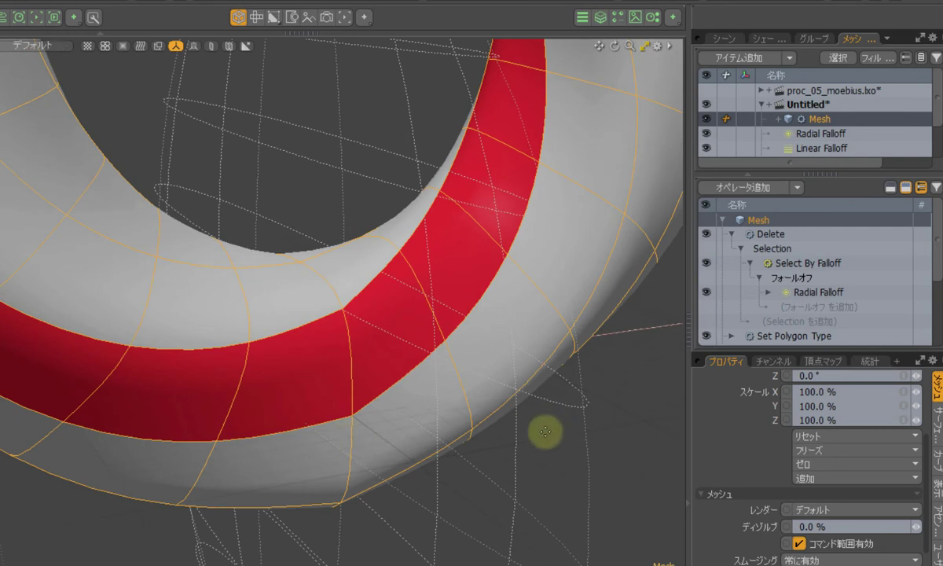
# Step: Add a Vertex Merge operation above the Delete operation in the Mesh's operator stack
pyautogui.click(731, 234)
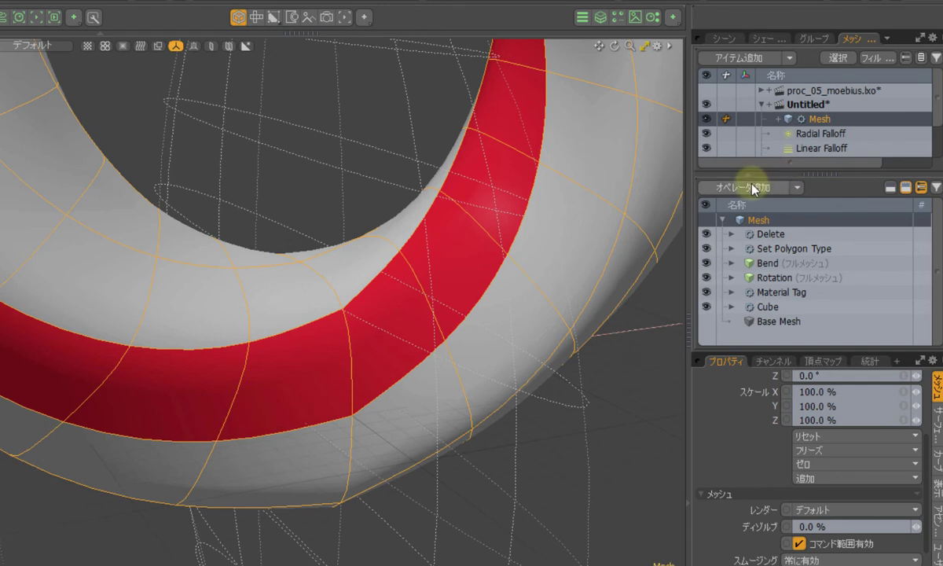
pyautogui.click(711, 187)
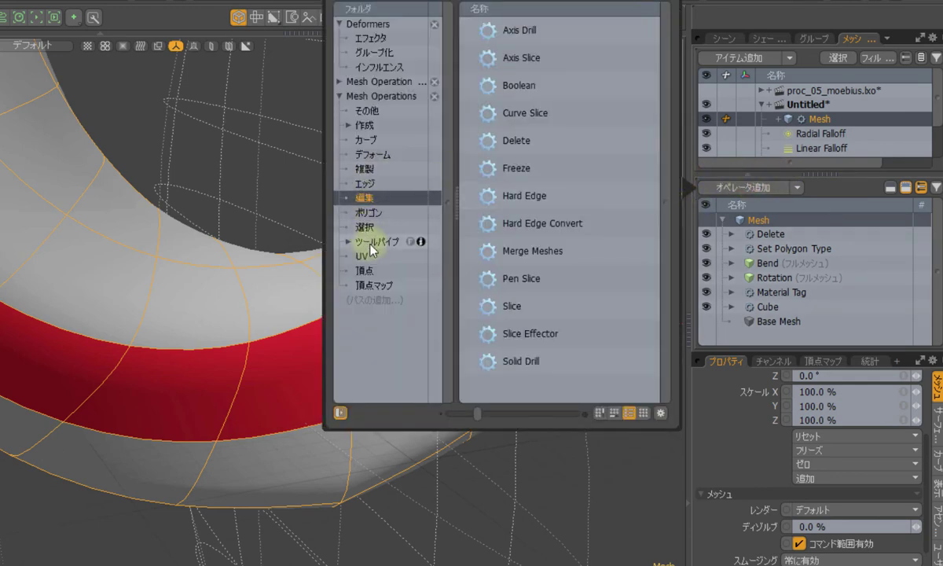
pyautogui.click(376, 272)
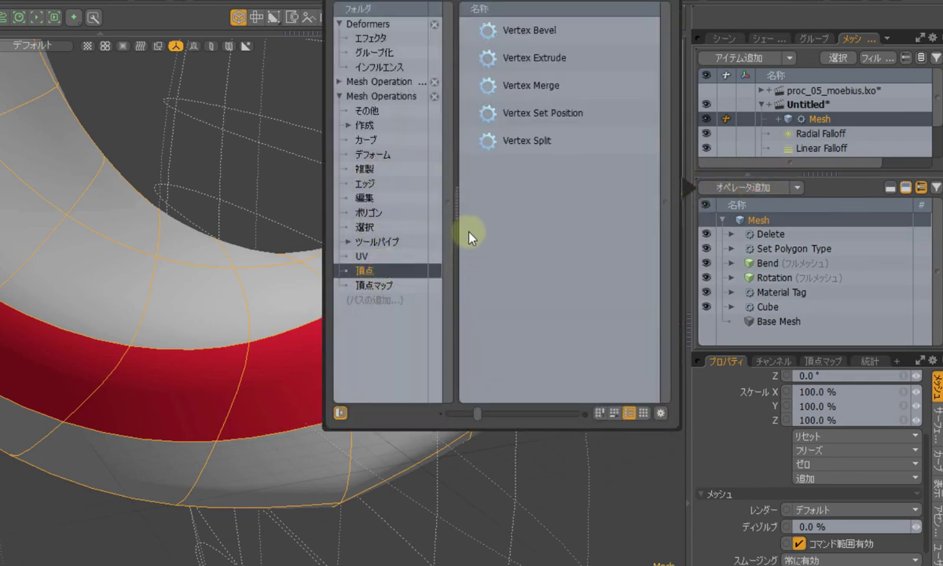
pyautogui.doubleClick(556, 88)
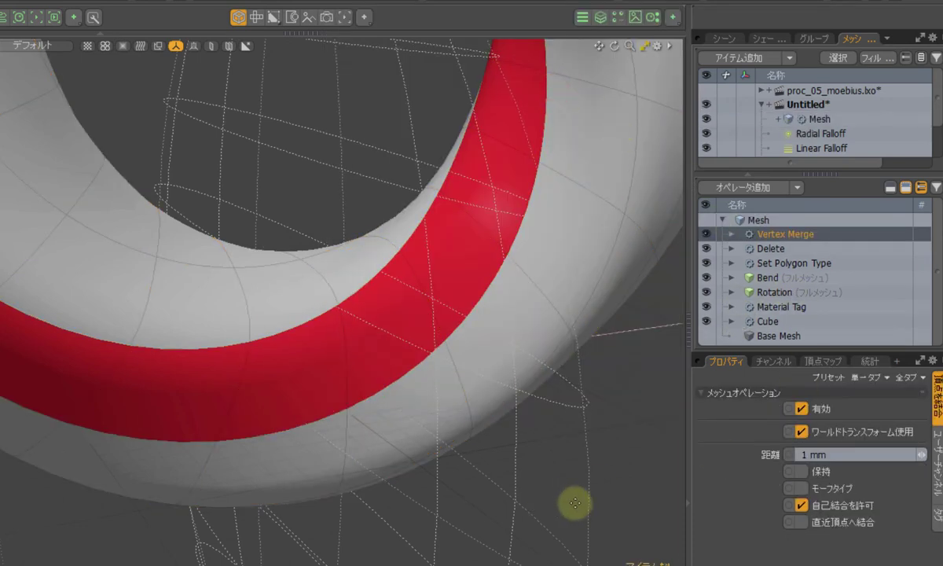
# Step: Toggle Vertex Merge off and on to compare the shading at the seam, leave it enabled, and view the whole ring
pyautogui.click(801, 410)
pyautogui.click(801, 410)
pyautogui.click(801, 410)
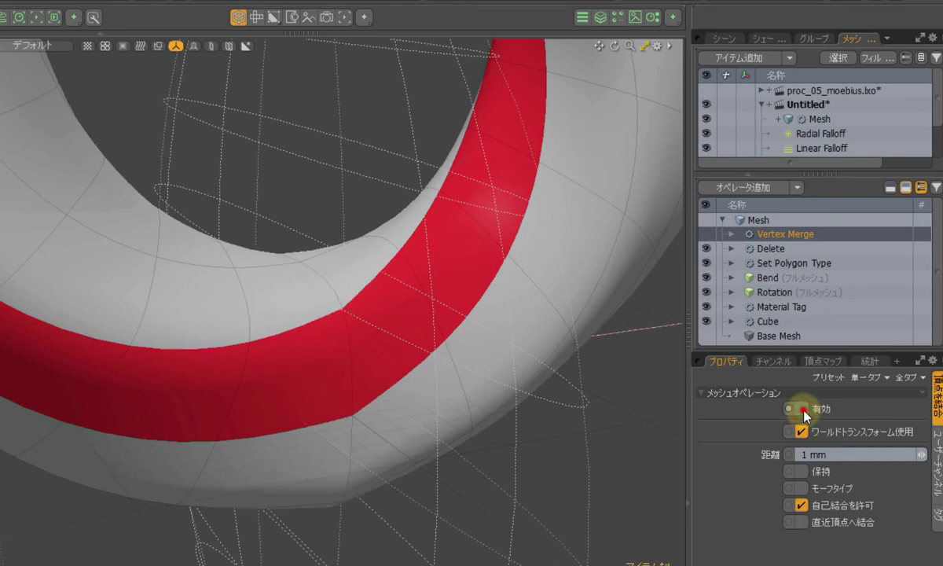
pyautogui.click(801, 409)
pyautogui.click(801, 409)
pyautogui.click(801, 410)
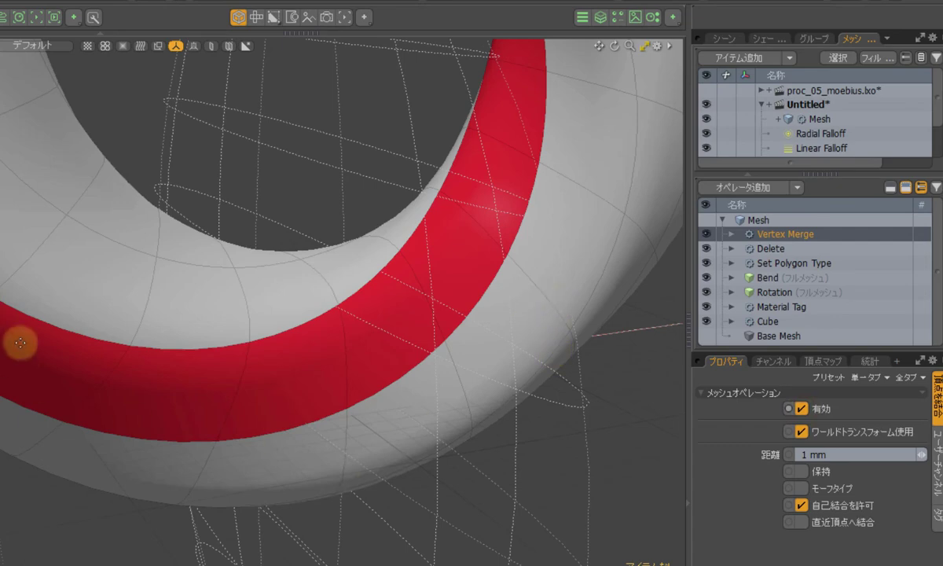
pyautogui.scroll(-5, 495, 440)
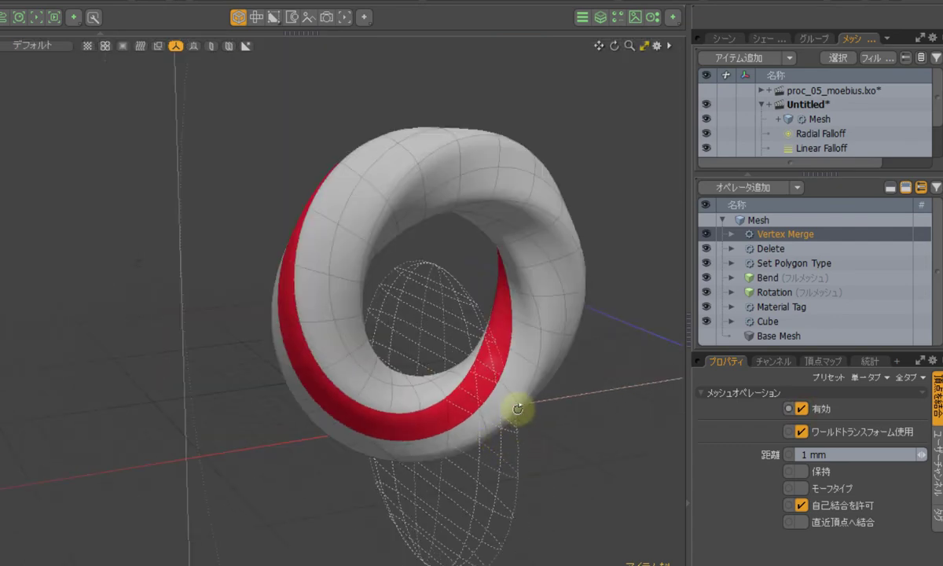
pyautogui.keyDown('alt'); pyautogui.moveTo(517, 408); pyautogui.dragTo(440, 400); pyautogui.keyUp('alt')
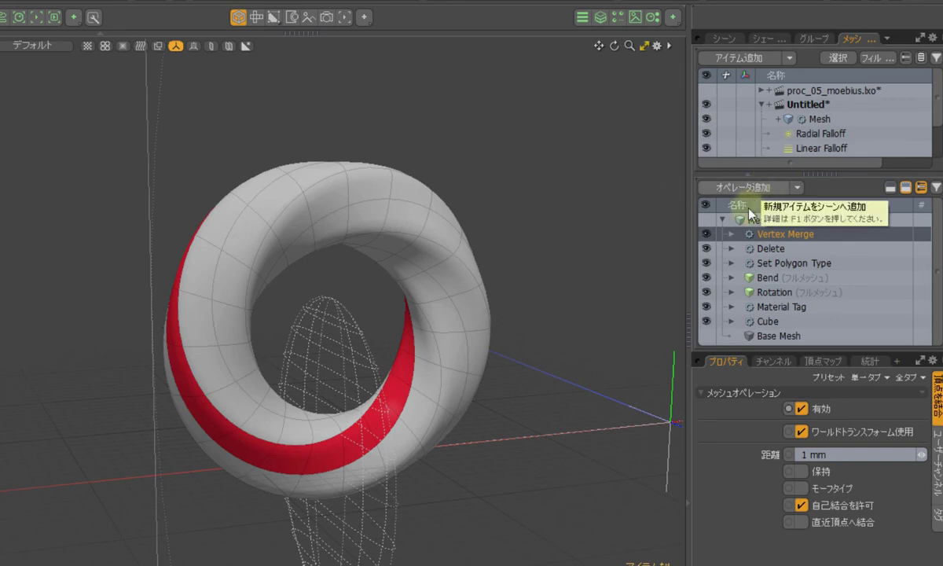
# Step: Add a Subdivide operation above Vertex Merge, set its subdivision method to Facet (ファセット), and check the ring
pyautogui.click(760, 190)
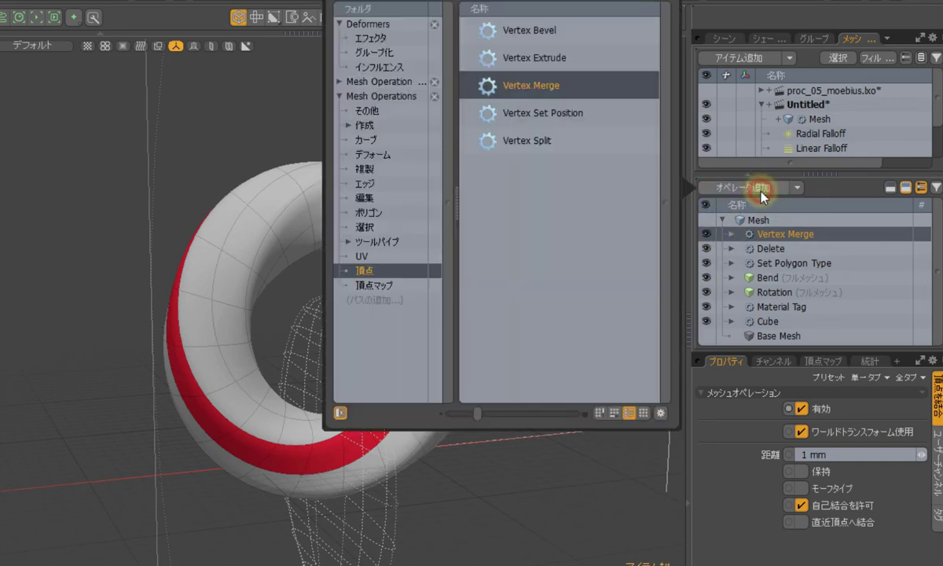
pyautogui.click(360, 213)
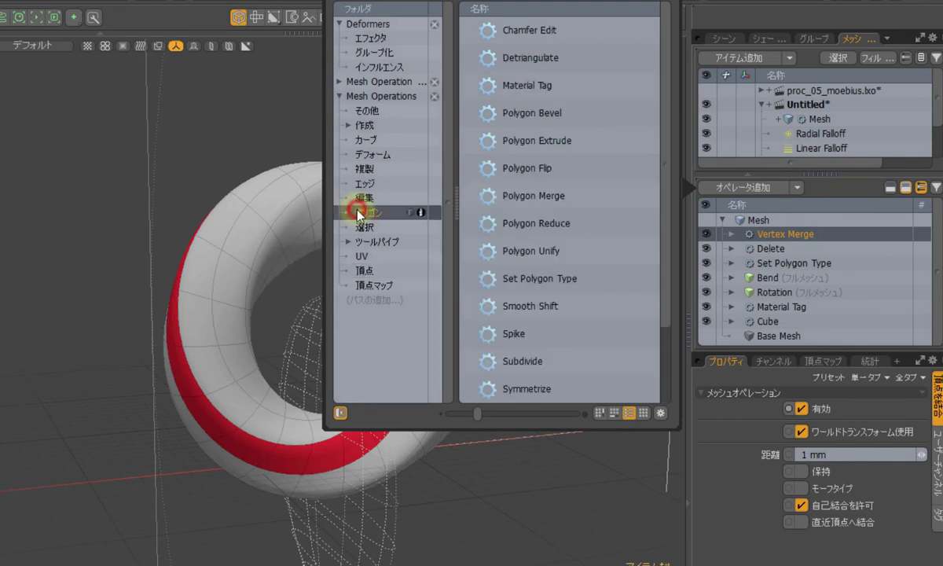
pyautogui.doubleClick(539, 361)
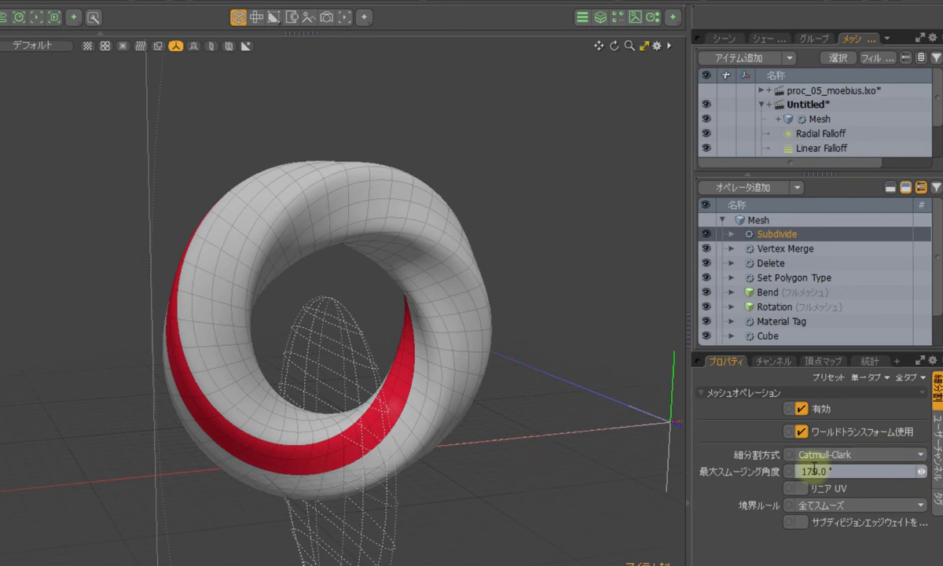
pyautogui.click(831, 456)
pyautogui.click(833, 418)
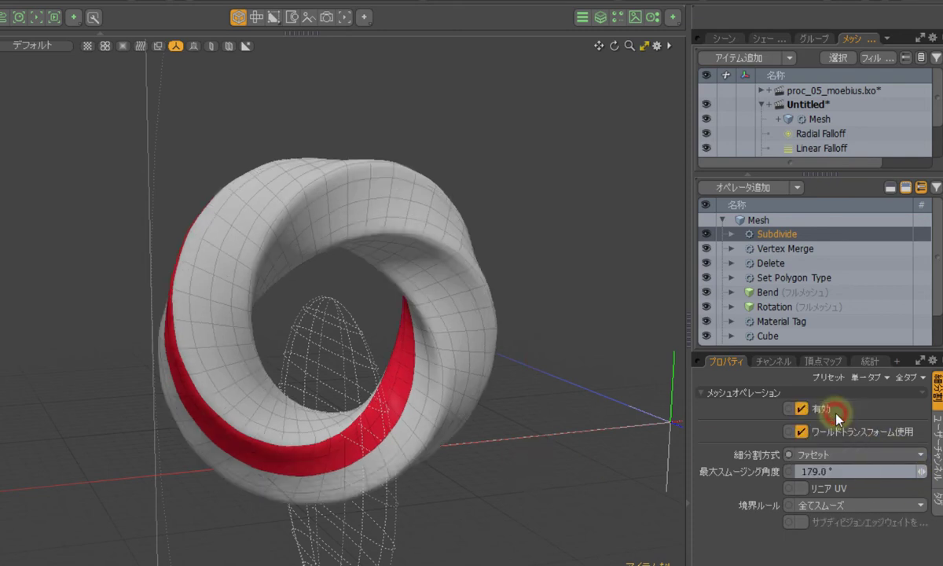
pyautogui.keyDown('alt'); pyautogui.moveTo(542, 419); pyautogui.dragTo(440, 390); pyautogui.keyUp('alt')
pyautogui.keyDown('alt'); pyautogui.moveTo(339, 446); pyautogui.dragTo(312, 440); pyautogui.keyUp('alt')
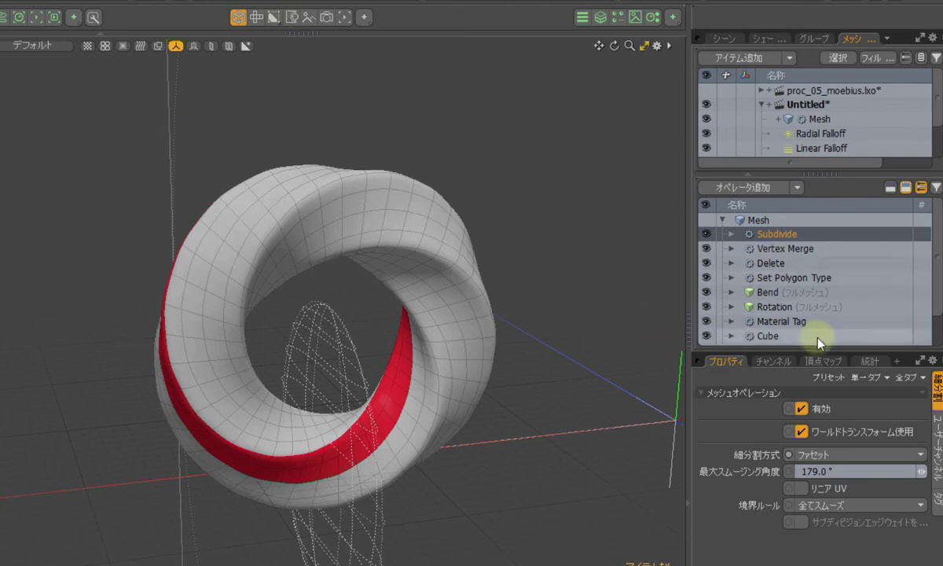
# Step: Step through the Cube, Material Tag, Rotation and Bend stages of the operator stack to review the procedural build-up
pyautogui.click(894, 336)
pyautogui.click(871, 322)
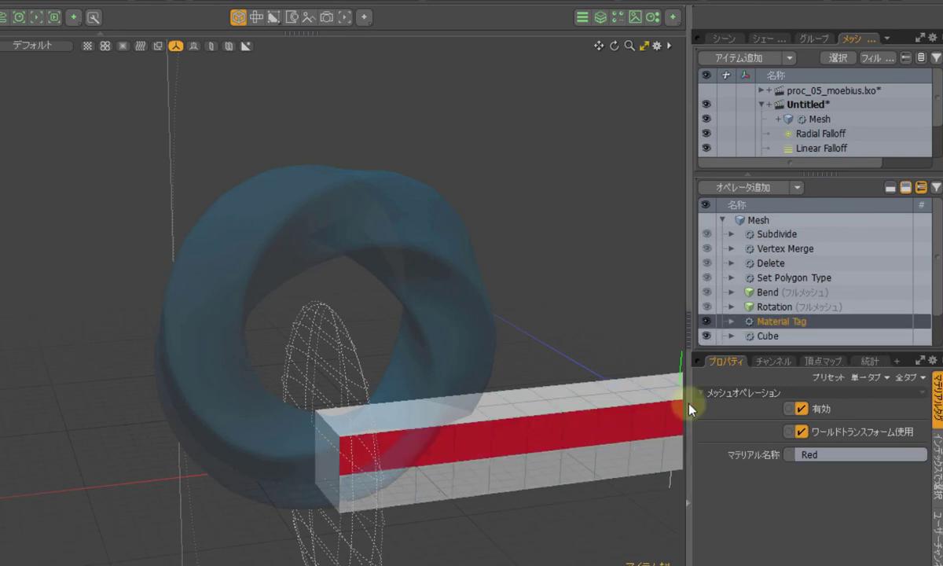
pyautogui.click(867, 311)
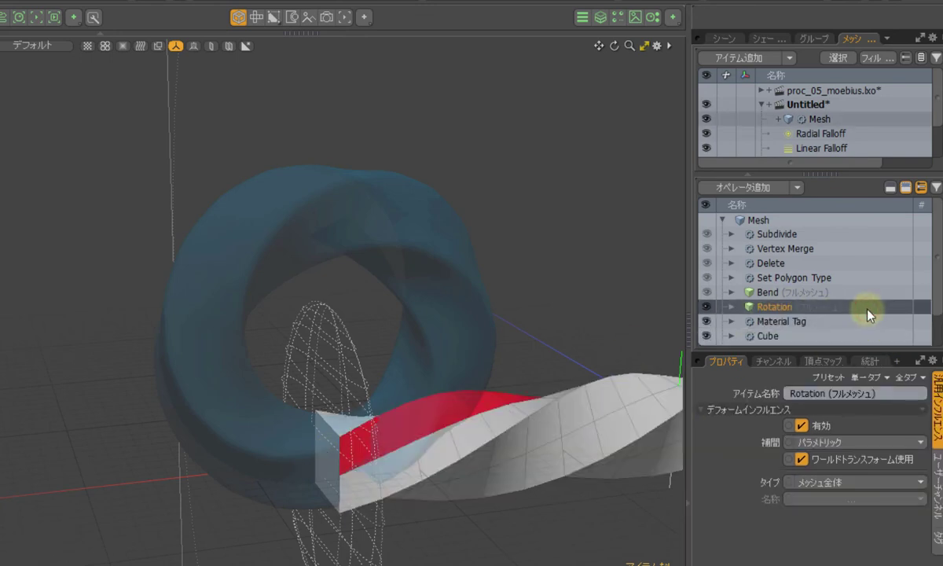
pyautogui.click(871, 291)
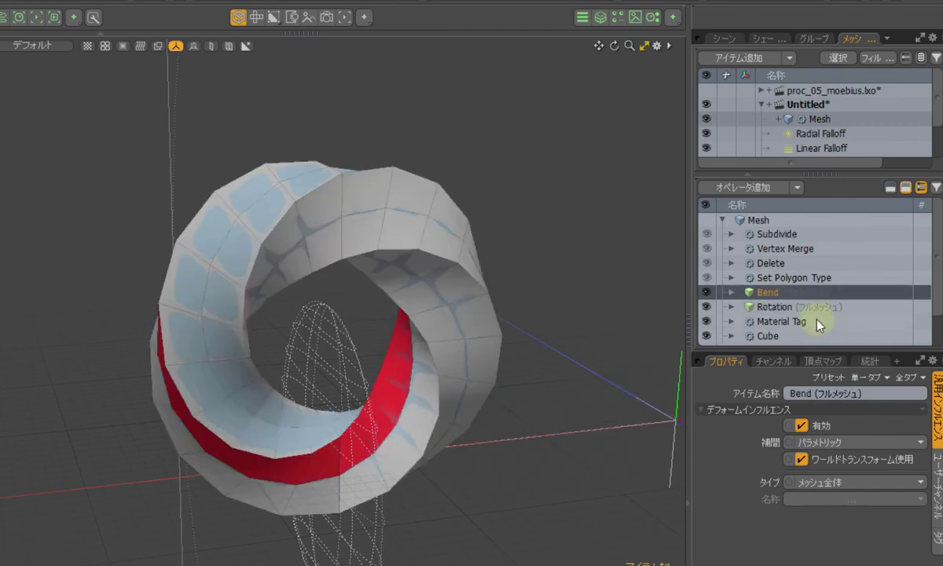
# Step: Insert a second Rotation Effector directly above the Material Tag, before the existing Rotation and Bend deformers
pyautogui.click(878, 322)
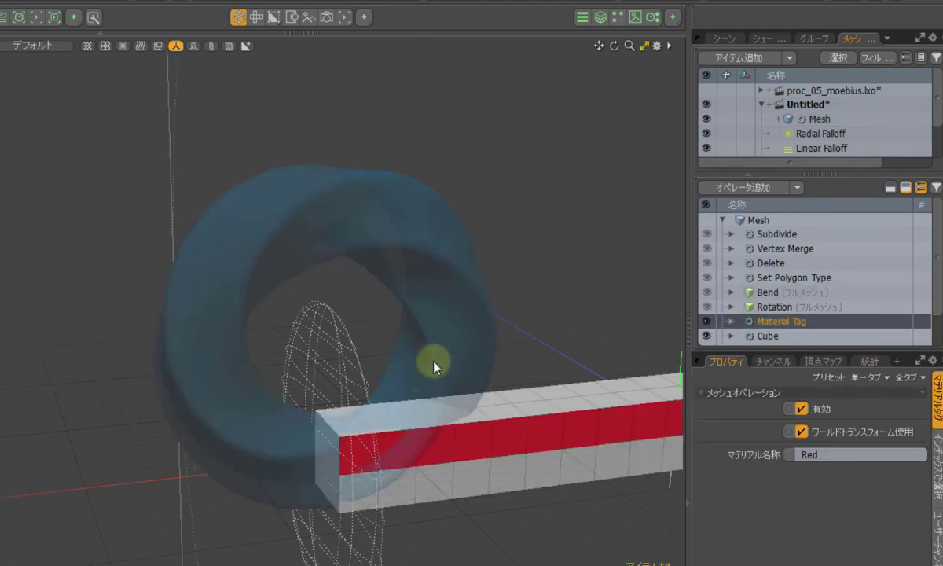
pyautogui.keyDown('alt'); pyautogui.moveTo(440, 351); pyautogui.dragTo(364, 310); pyautogui.keyUp('alt')
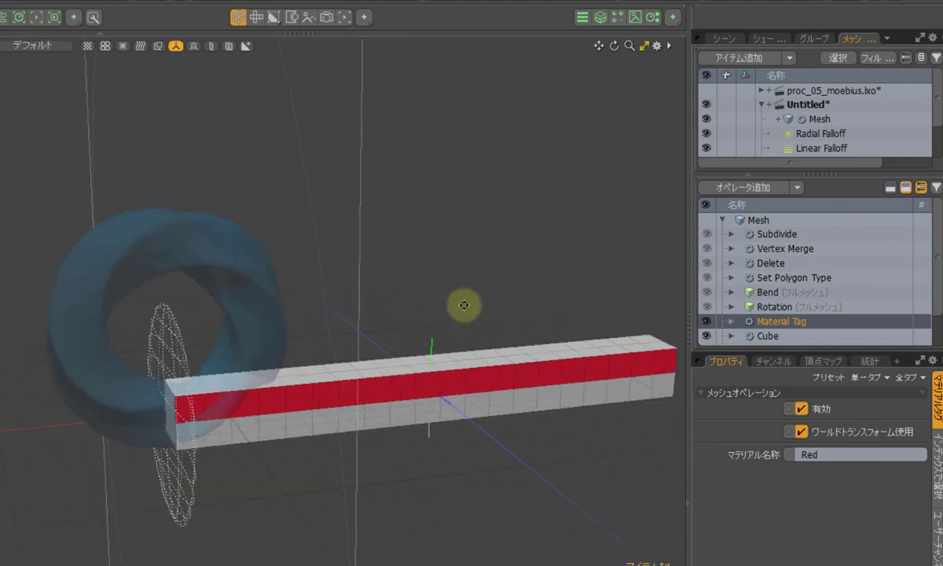
pyautogui.keyDown('alt'); pyautogui.moveTo(464, 305); pyautogui.dragTo(417, 295); pyautogui.keyUp('alt')
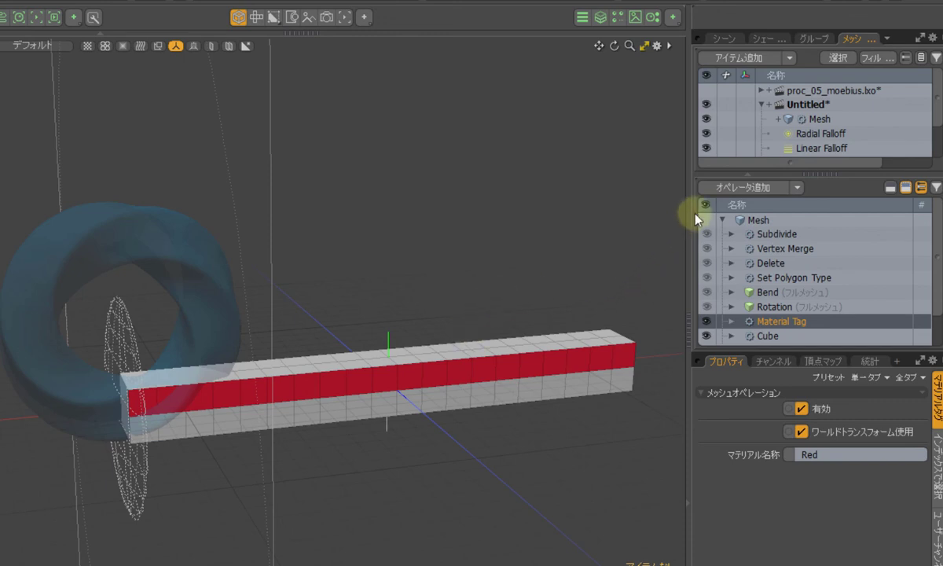
pyautogui.click(749, 188)
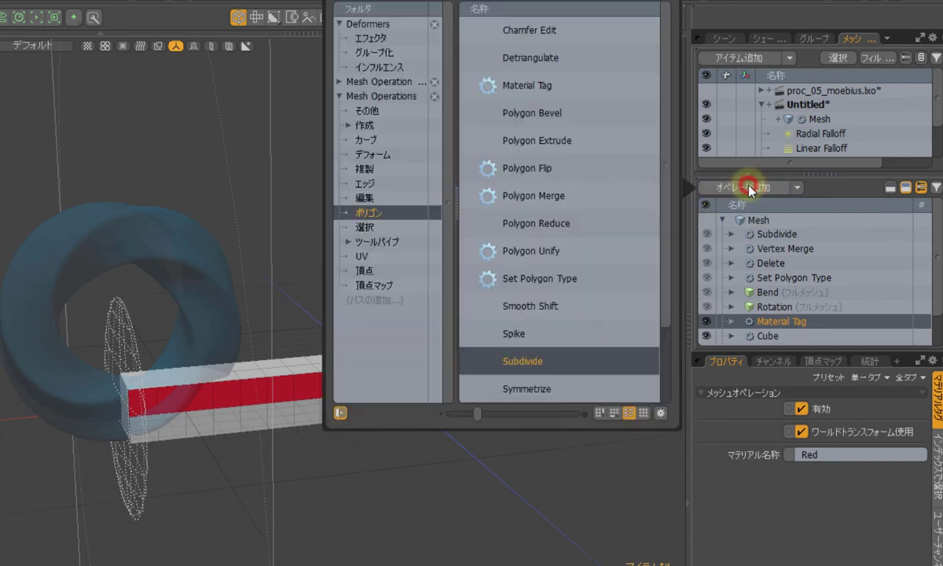
pyautogui.click(371, 38)
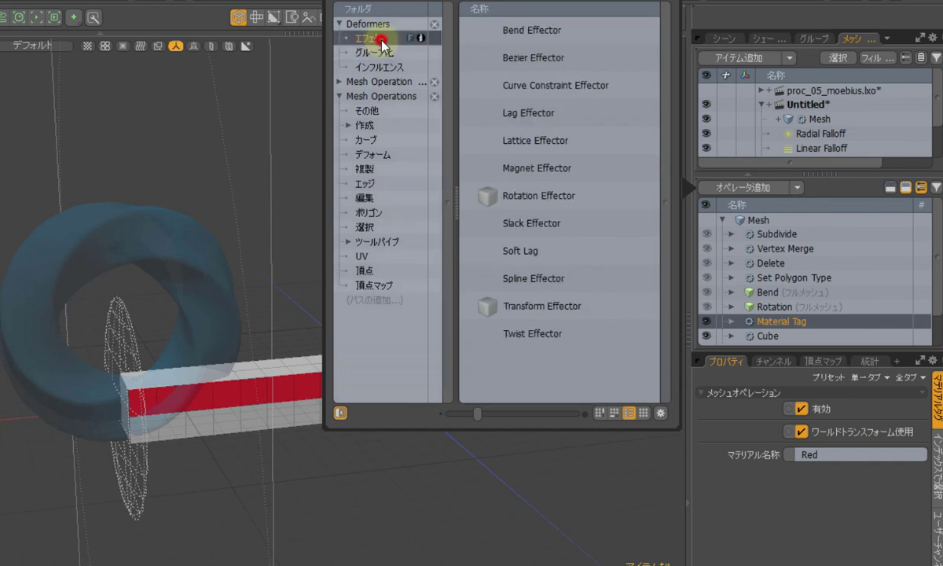
pyautogui.doubleClick(587, 201)
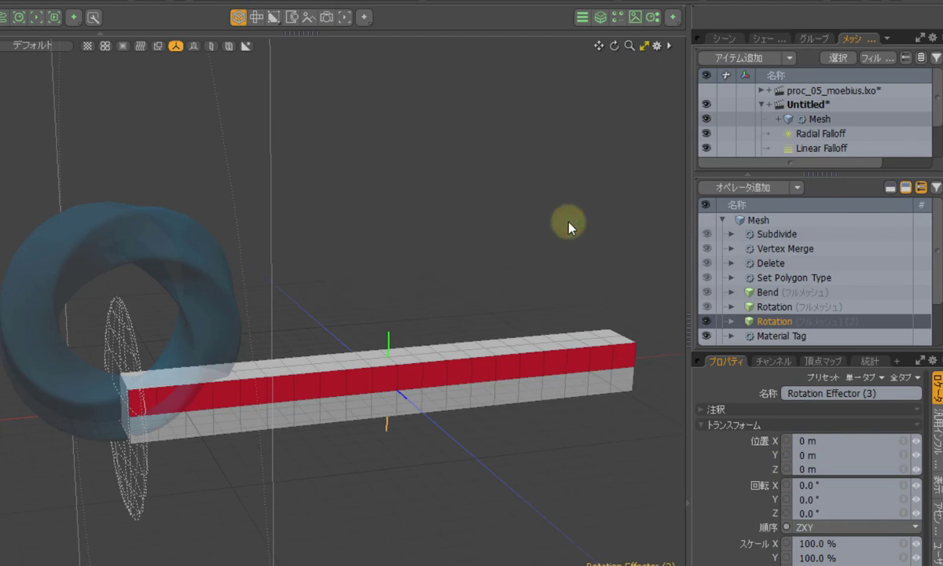
# Step: Select the Rotation Effector inside the new Rotation deformer and rotate it about the X axis to 62.5°
pyautogui.click(733, 322)
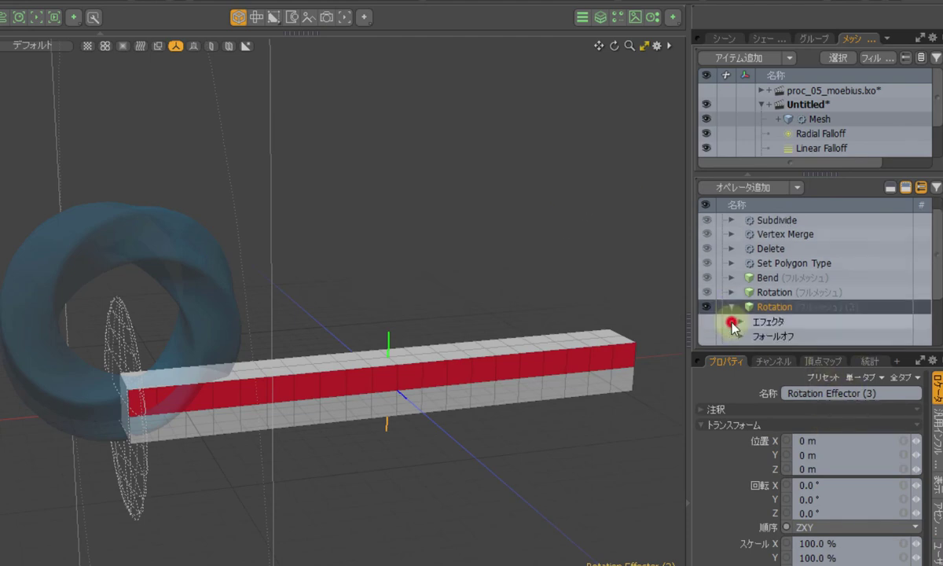
pyautogui.click(737, 322)
pyautogui.click(821, 339)
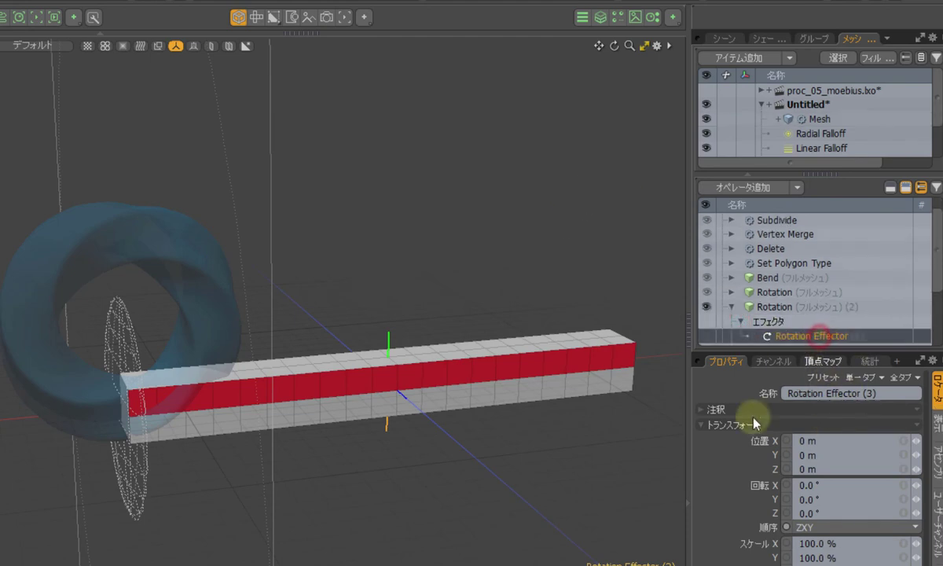
pyautogui.keyDown('alt'); pyautogui.moveTo(516, 337); pyautogui.dragTo(440, 410); pyautogui.keyUp('alt')
pyautogui.press('e')
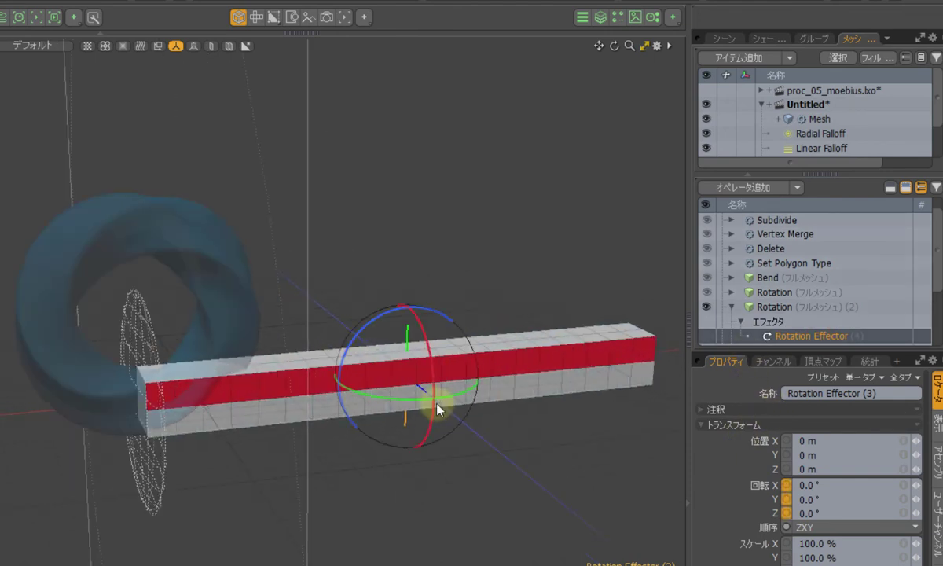
pyautogui.moveTo(425, 337)
pyautogui.mouseDown()
pyautogui.moveTo(431, 322)
pyautogui.moveTo(419, 335)
pyautogui.moveTo(430, 322)
pyautogui.moveTo(418, 334)
pyautogui.moveTo(428, 322)
pyautogui.moveTo(419, 335)
pyautogui.moveTo(417, 327)
pyautogui.moveTo(429, 328)
pyautogui.moveTo(410, 315)
pyautogui.moveTo(420, 326)
pyautogui.mouseUp()
pyautogui.scroll(1, 832, 236)
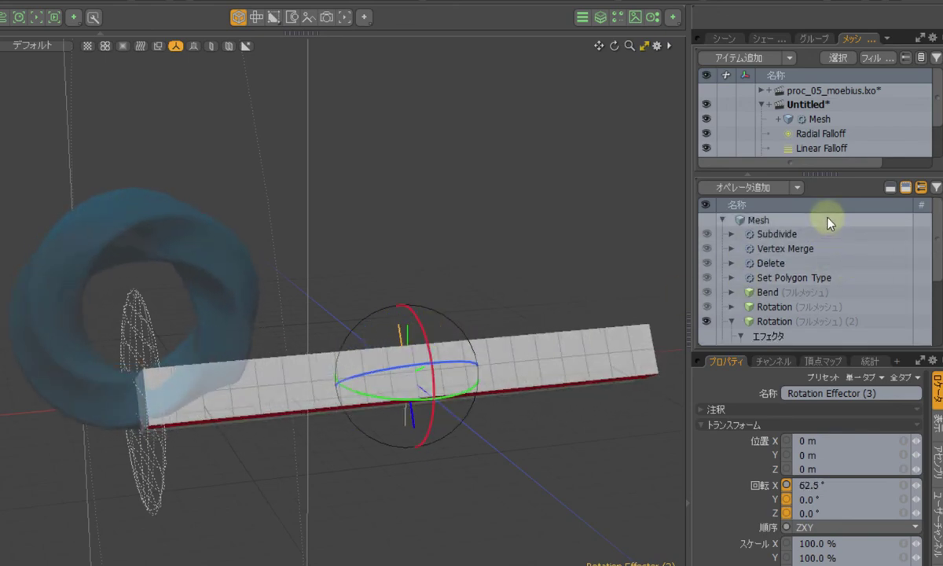
# Step: Select the Mesh item to show the full ring, and rotate it about the X axis
pyautogui.click(825, 220)
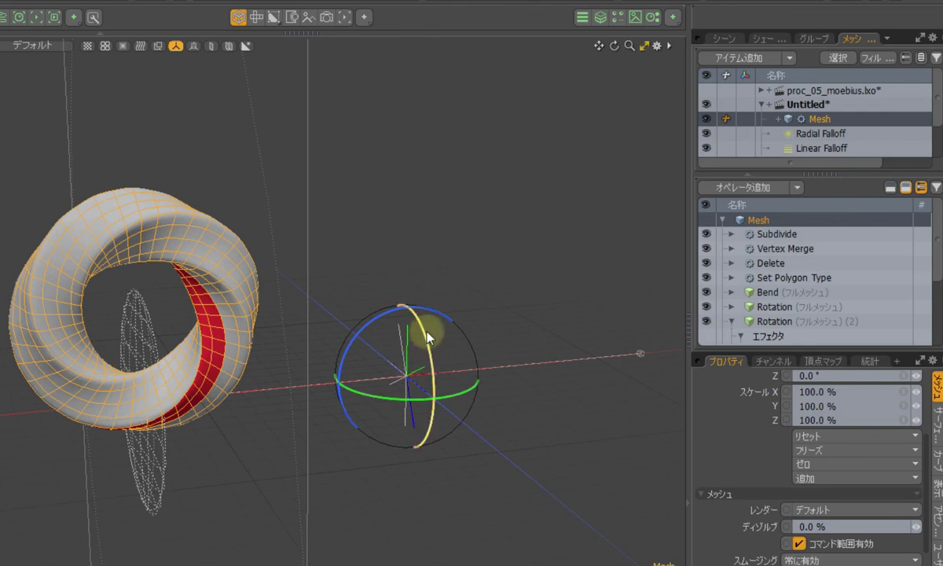
pyautogui.moveTo(429, 330); pyautogui.dragTo(409, 385)
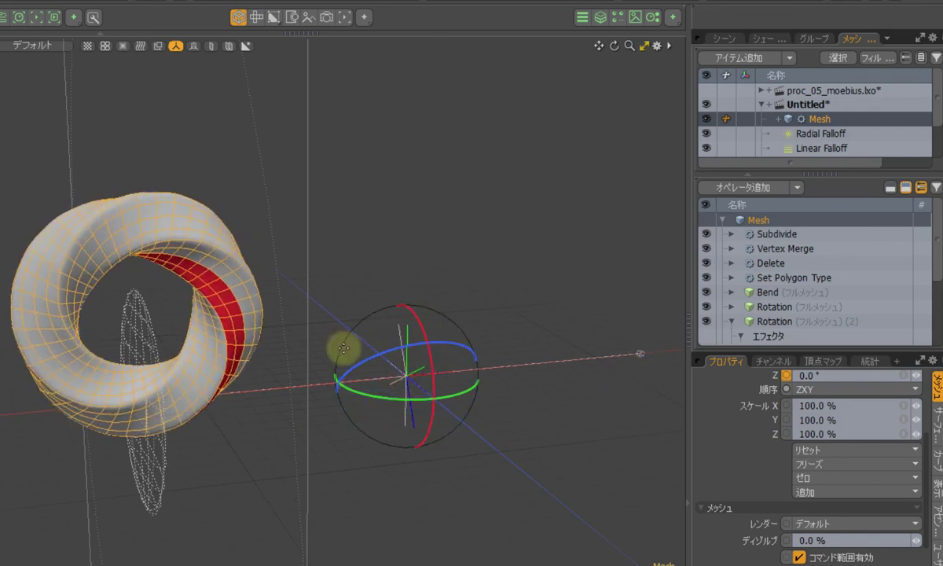
pyautogui.scroll(-3, 844, 278)
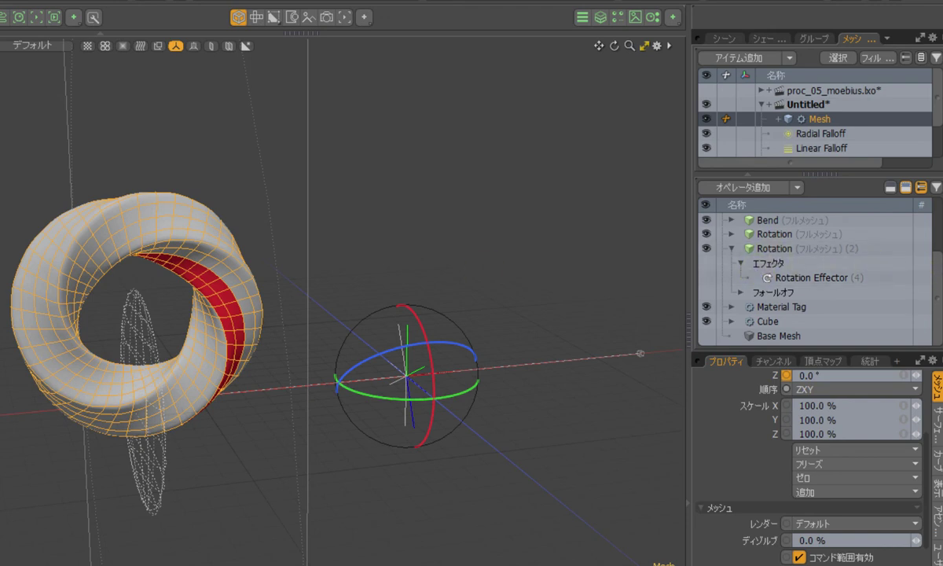
# Step: Keyframe the Mesh item's X rotation at 0° on frame 0 and at 360° on frame 120
pyautogui.scroll(4, 762, 480)
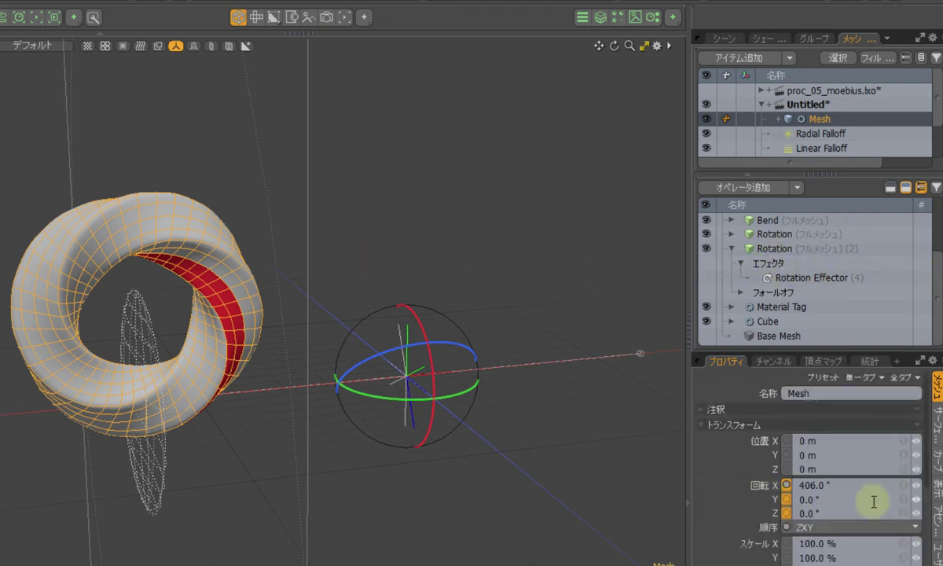
pyautogui.click(849, 483)
pyautogui.write('0')
pyautogui.press('Return')
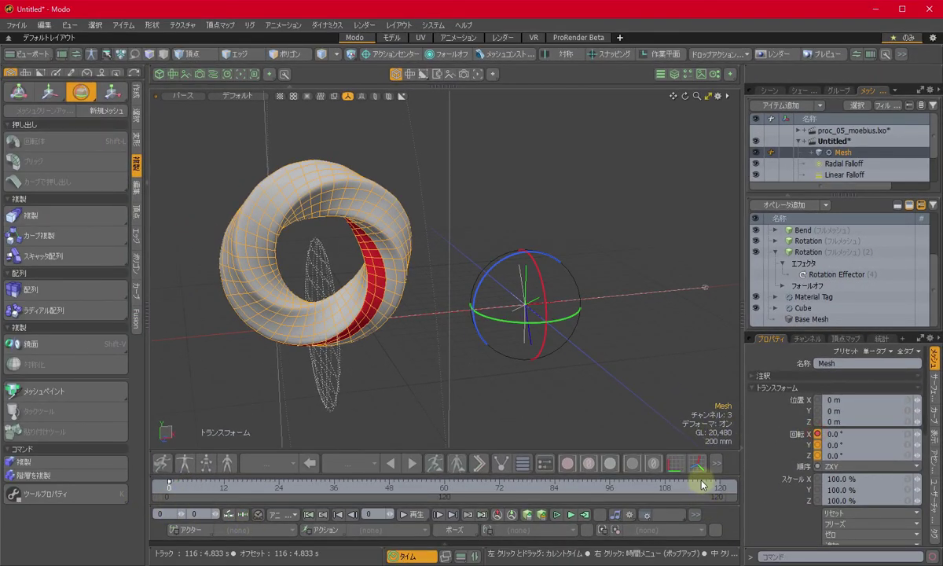
pyautogui.moveTo(705, 481); pyautogui.dragTo(740, 481)
pyautogui.click(847, 437)
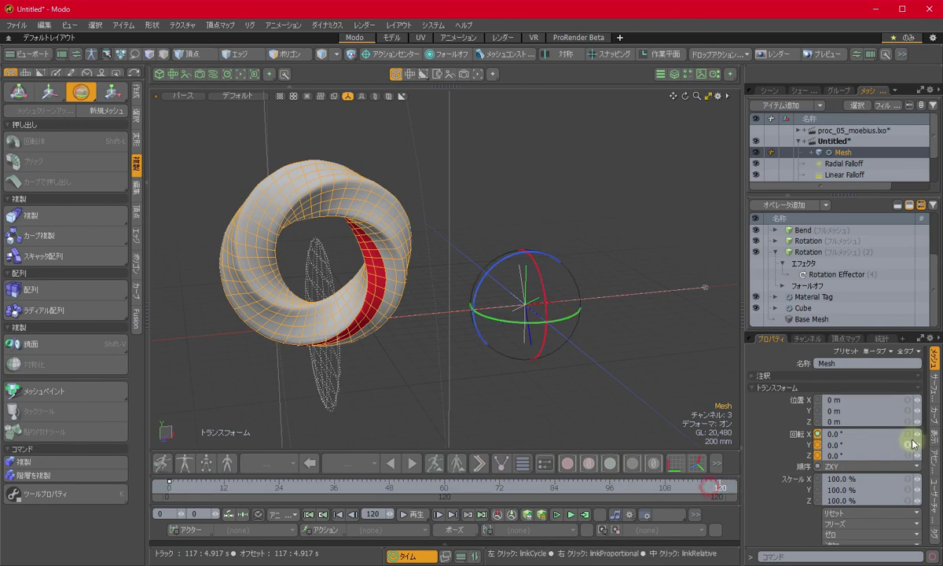
pyautogui.write('360')
pyautogui.press('Return')
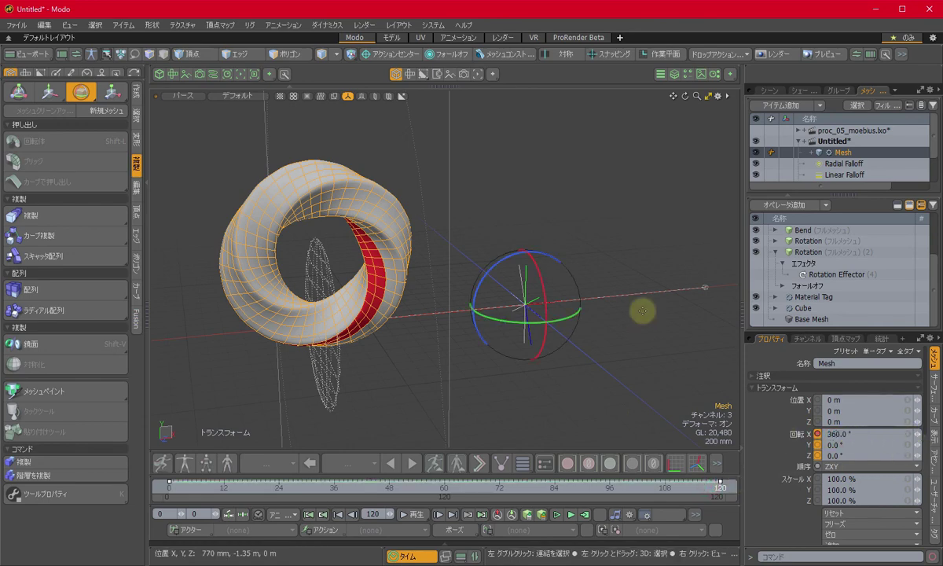
# Step: Set both the before and after behaviors of the Mesh's rotation curves to リニア (Linear) in the graph editor, then close it
pyautogui.doubleClick(375, 503)
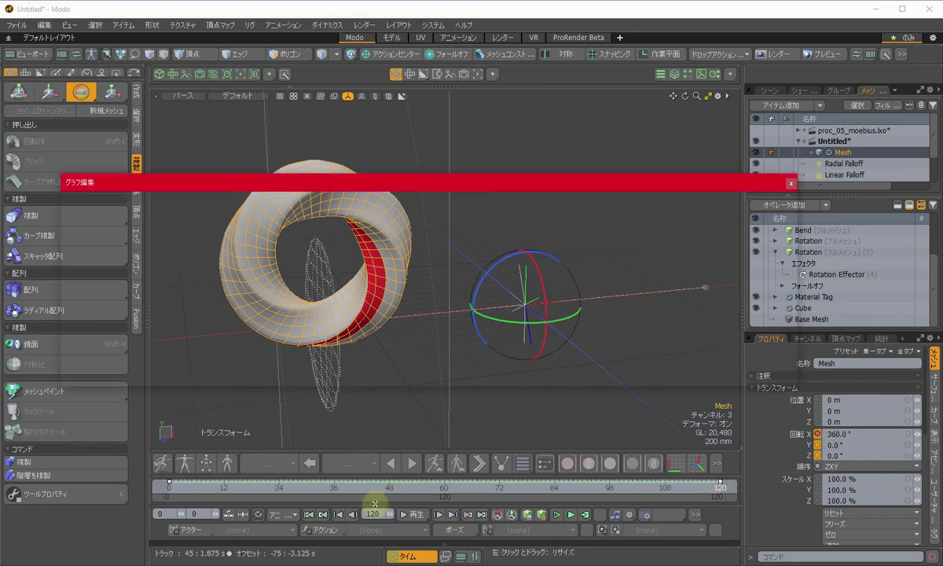
pyautogui.click(348, 376)
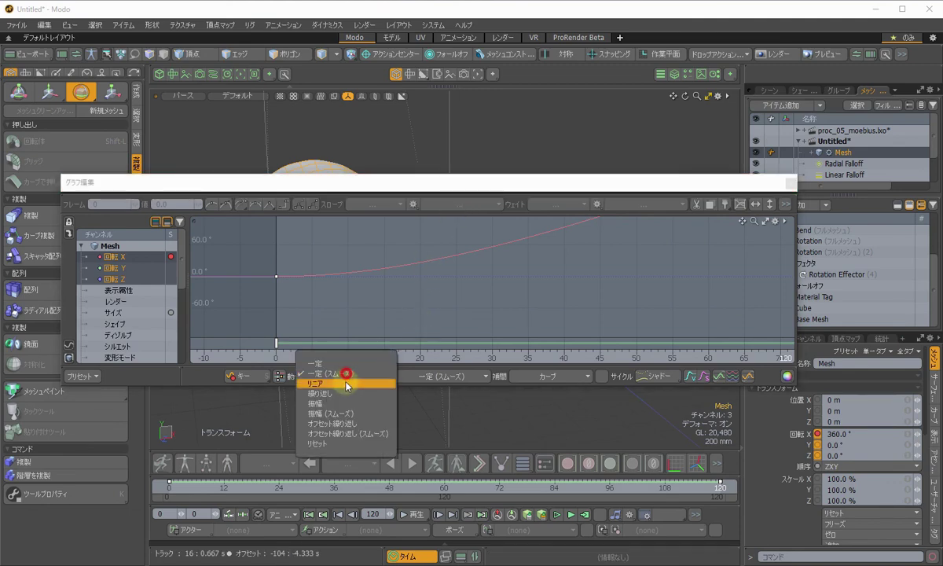
pyautogui.click(357, 385)
pyautogui.click(421, 382)
pyautogui.click(421, 385)
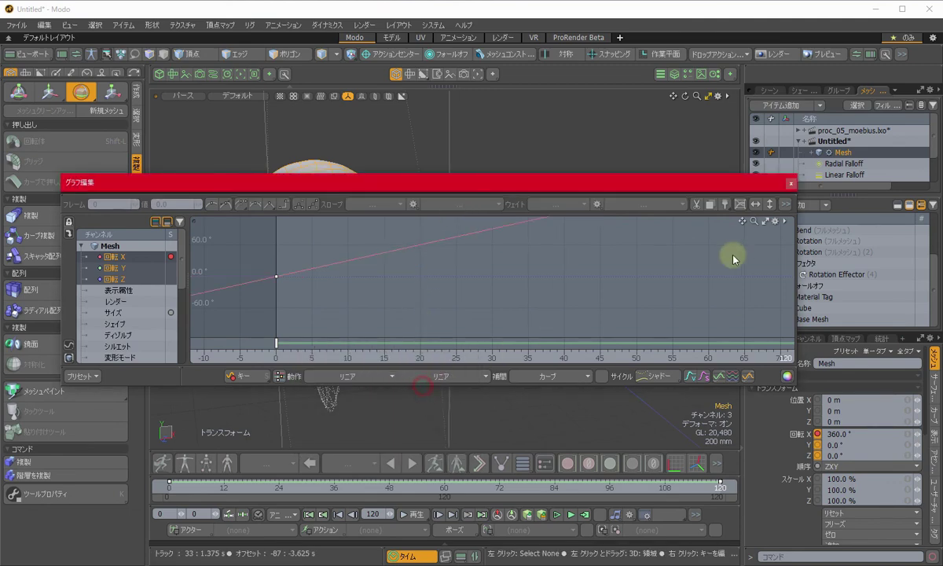
pyautogui.click(791, 183)
# Step: Return to frame 0 and play the animation to check the ring's continuous rotation
pyautogui.click(338, 514)
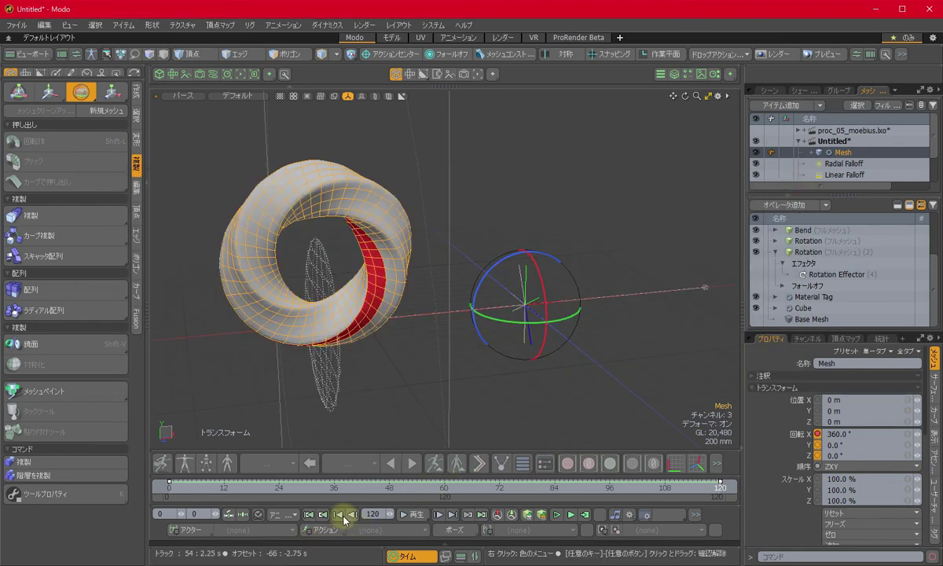
pyautogui.click(419, 514)
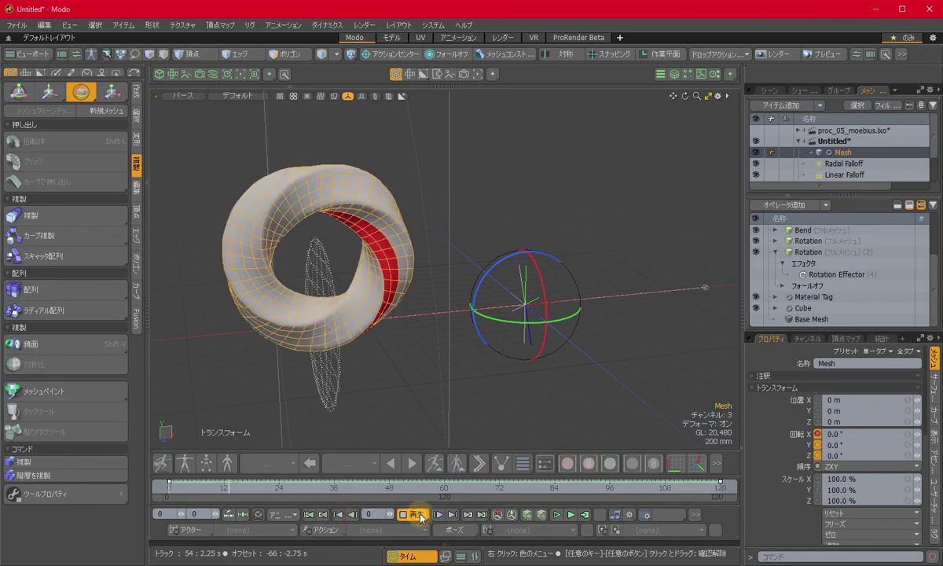